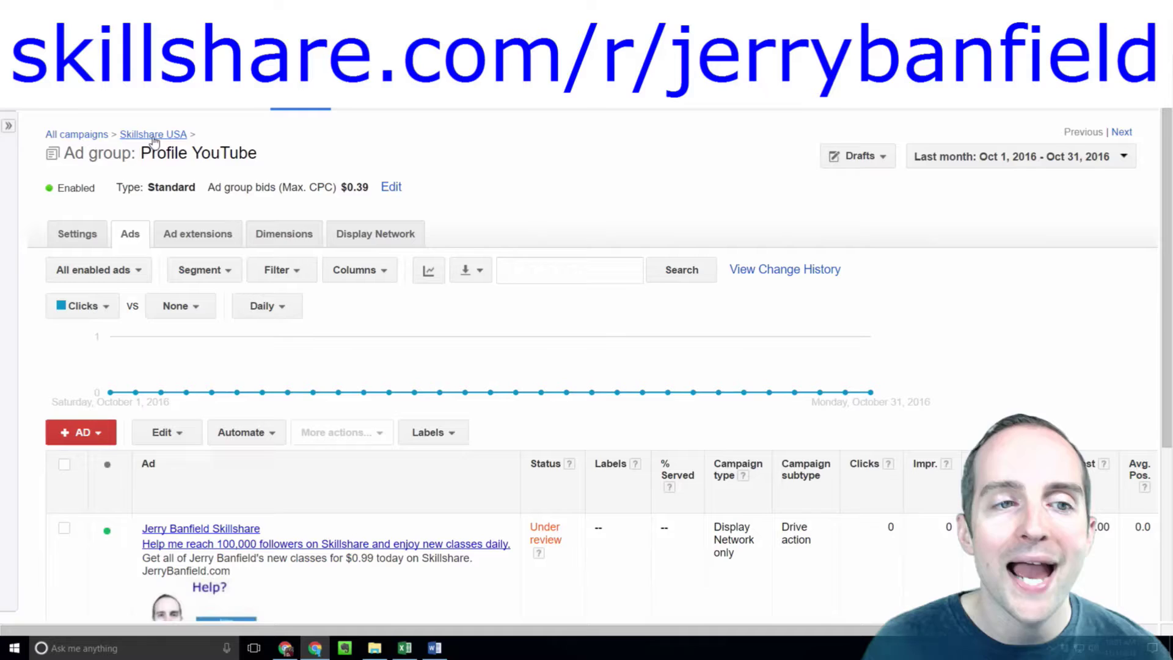
# Step: Go back to the Skillshare USA campaign's ad group list showing Profile YouTube and Profile JBRE
pyautogui.click(154, 134)
pyautogui.scroll(-2, 262, 280)
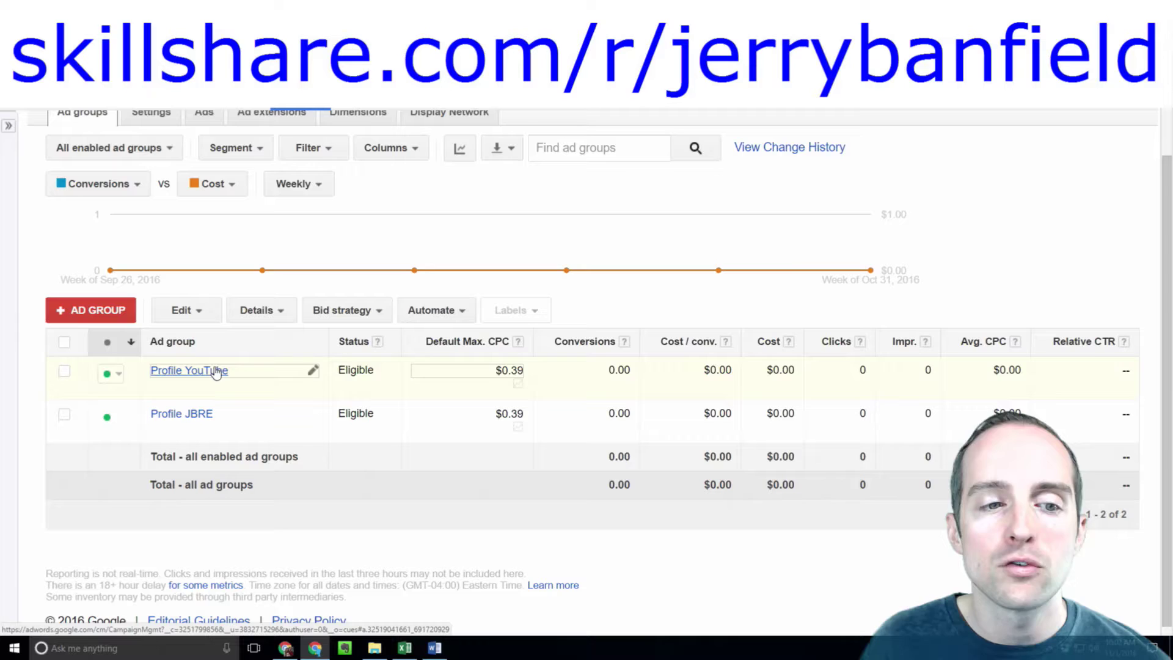
# Step: Create a new ad group named 'A Complete Online Teaching Business Setup!' with a .39 max CPC bid
pyautogui.click(64, 309)
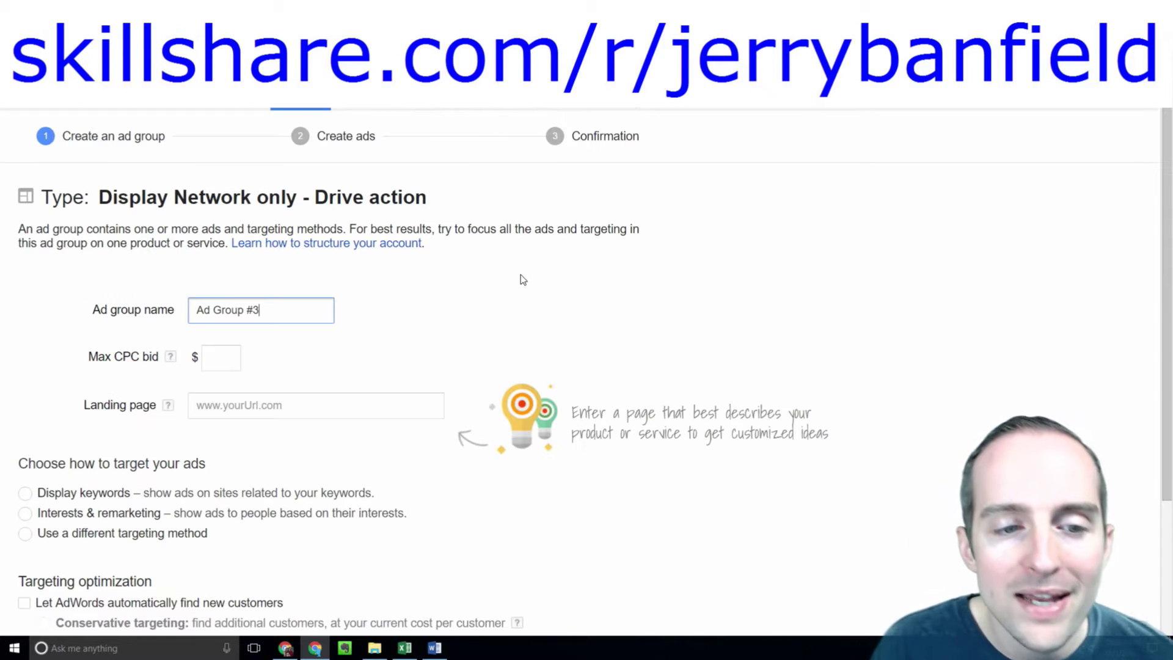
pyautogui.scroll(-2, 481, 276)
pyautogui.scroll(2, 481, 276)
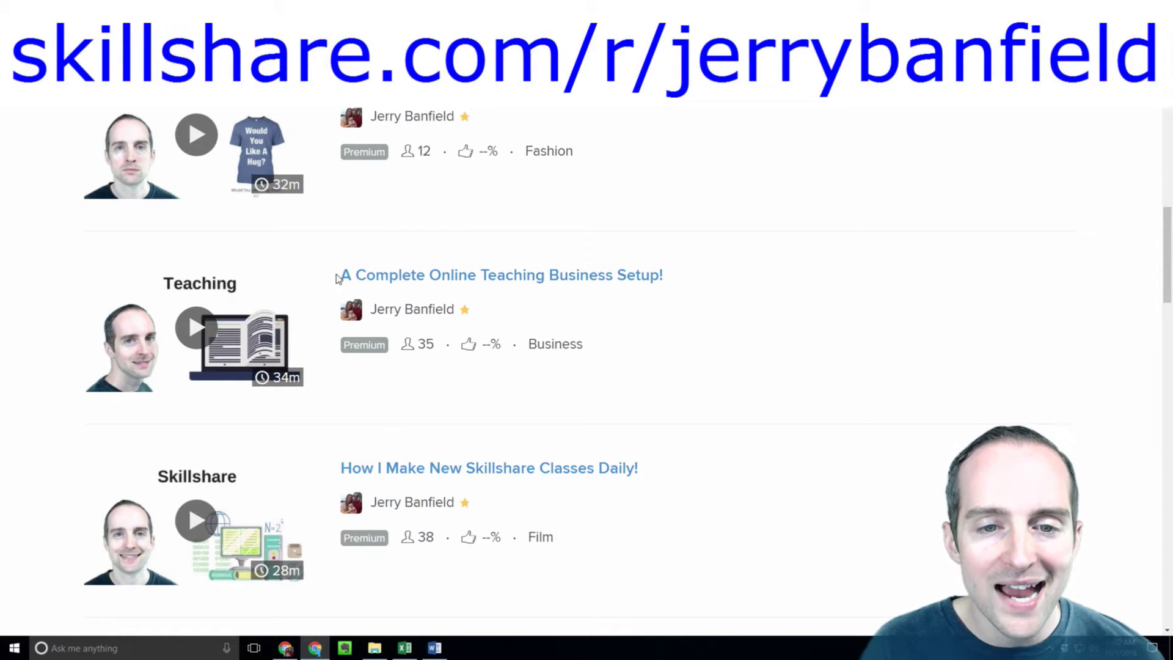
pyautogui.moveTo(327, 278); pyautogui.dragTo(674, 268)
pyautogui.hotkey('ctrl', 'c')
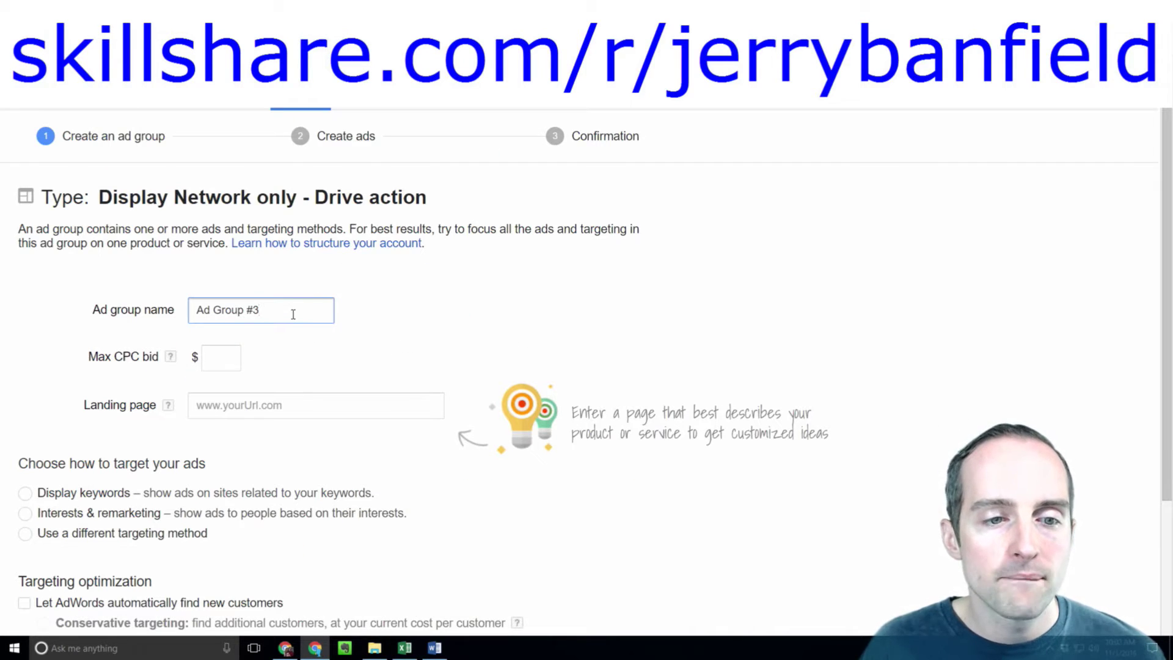
pyautogui.tripleClick(293, 310)
pyautogui.hotkey('ctrl', 'v')
pyautogui.click(235, 364)
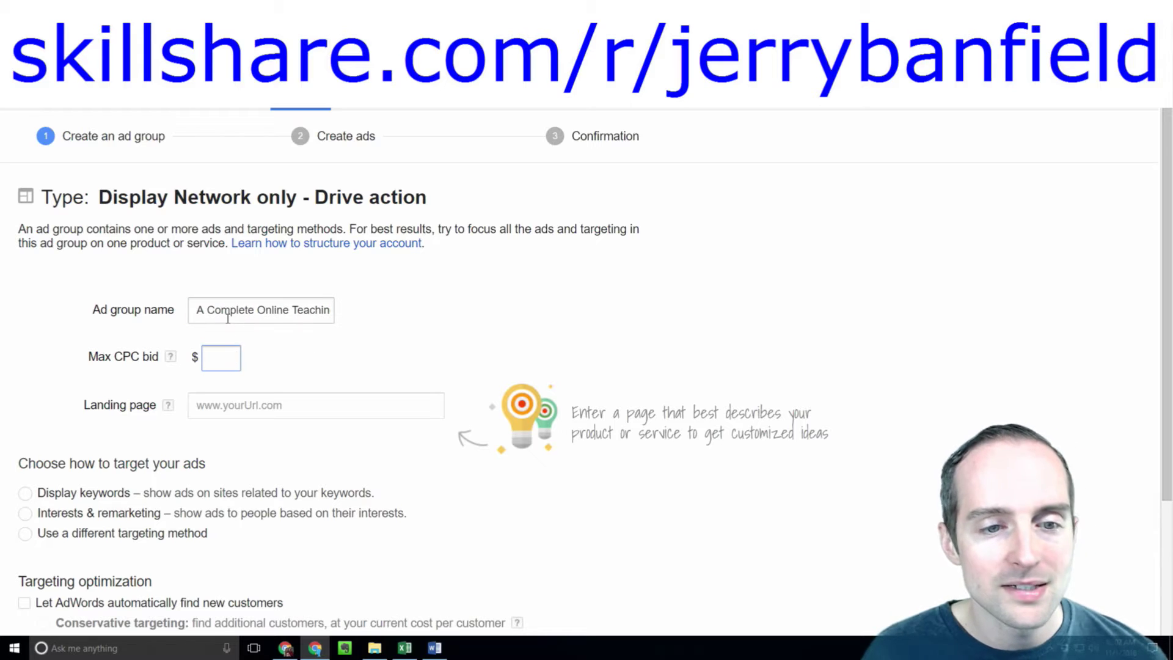
pyautogui.moveTo(194, 310); pyautogui.dragTo(437, 312)
pyautogui.click(213, 360)
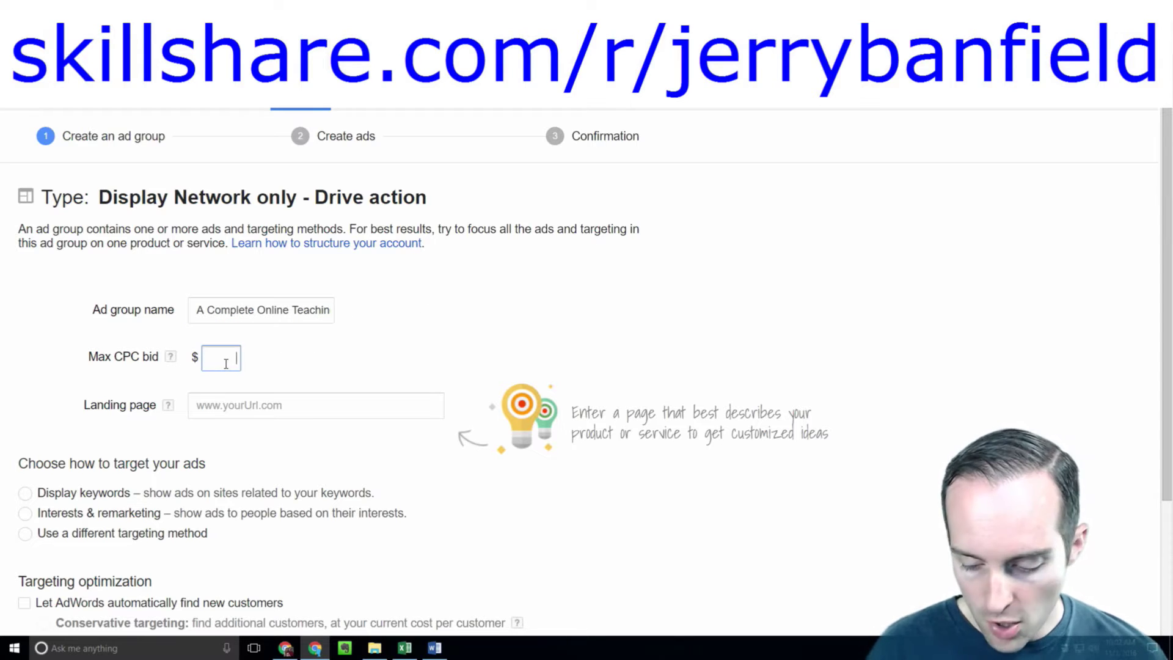
pyautogui.write('.39')
pyautogui.click(316, 409)
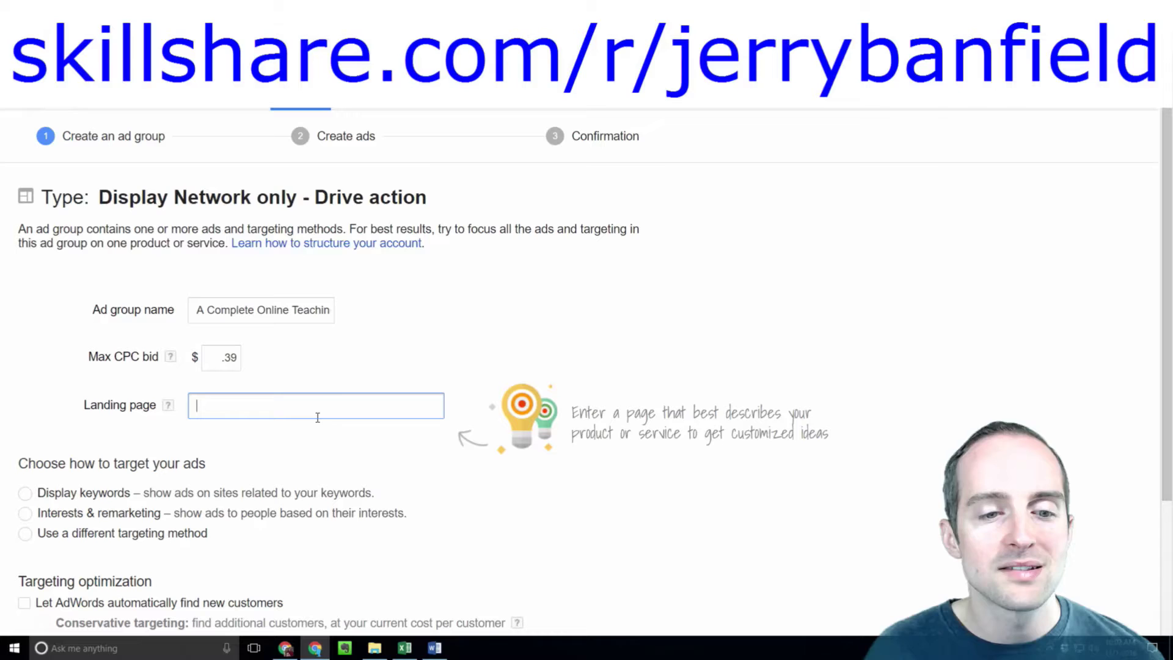
# Step: Copy the Online Teaching Business Setup class link from cell B40 of the Excel sheet
pyautogui.click(404, 647)
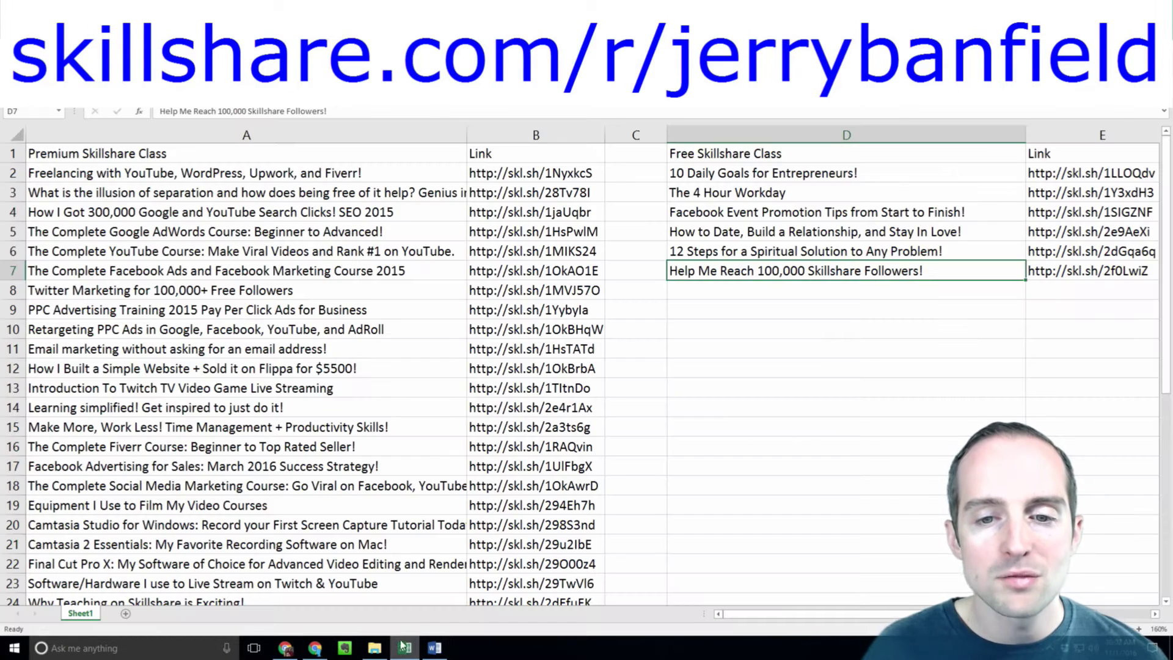
pyautogui.scroll(-7, 388, 404)
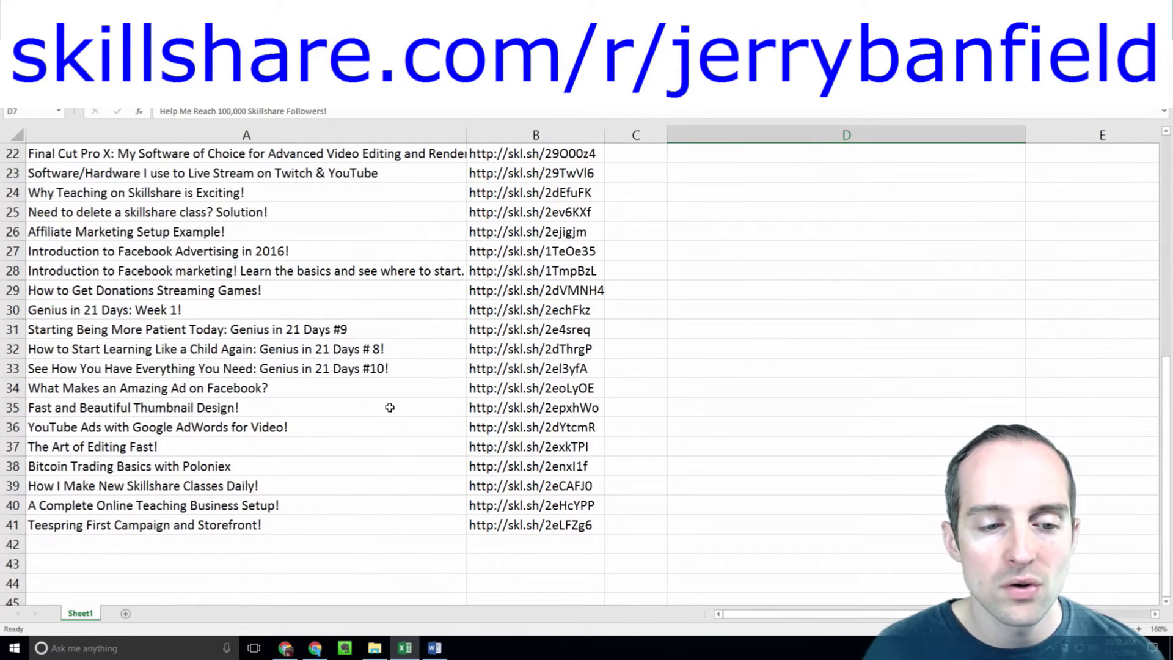
pyautogui.scroll(-1, 382, 527)
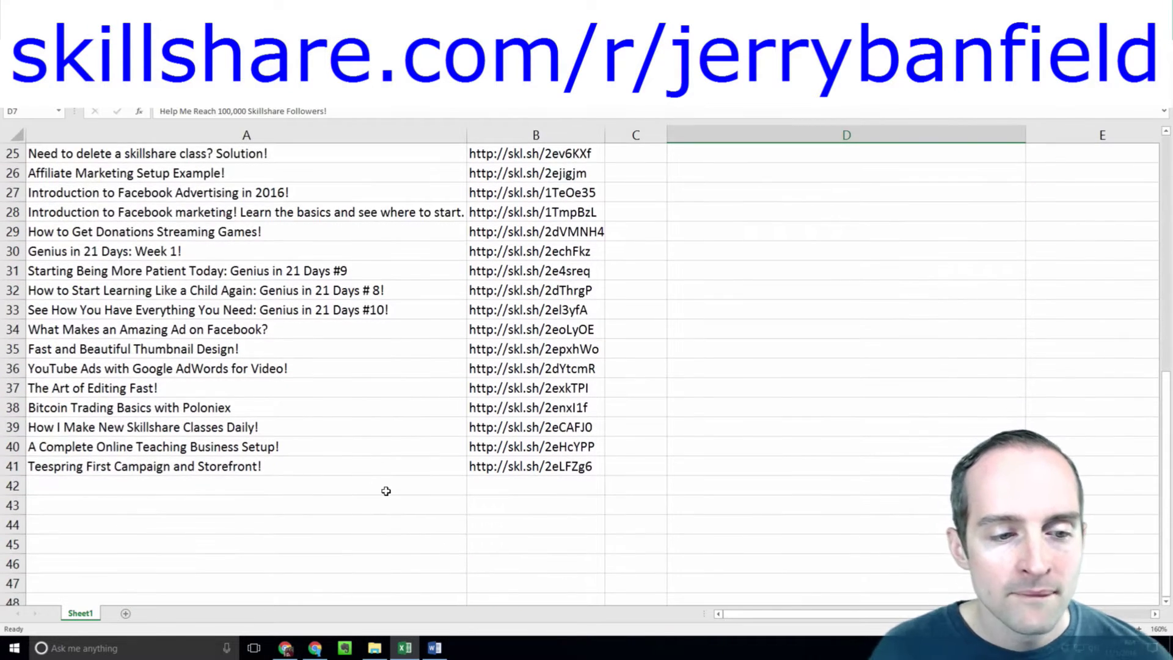
pyautogui.click(568, 446)
pyautogui.hotkey('ctrl', 'c')
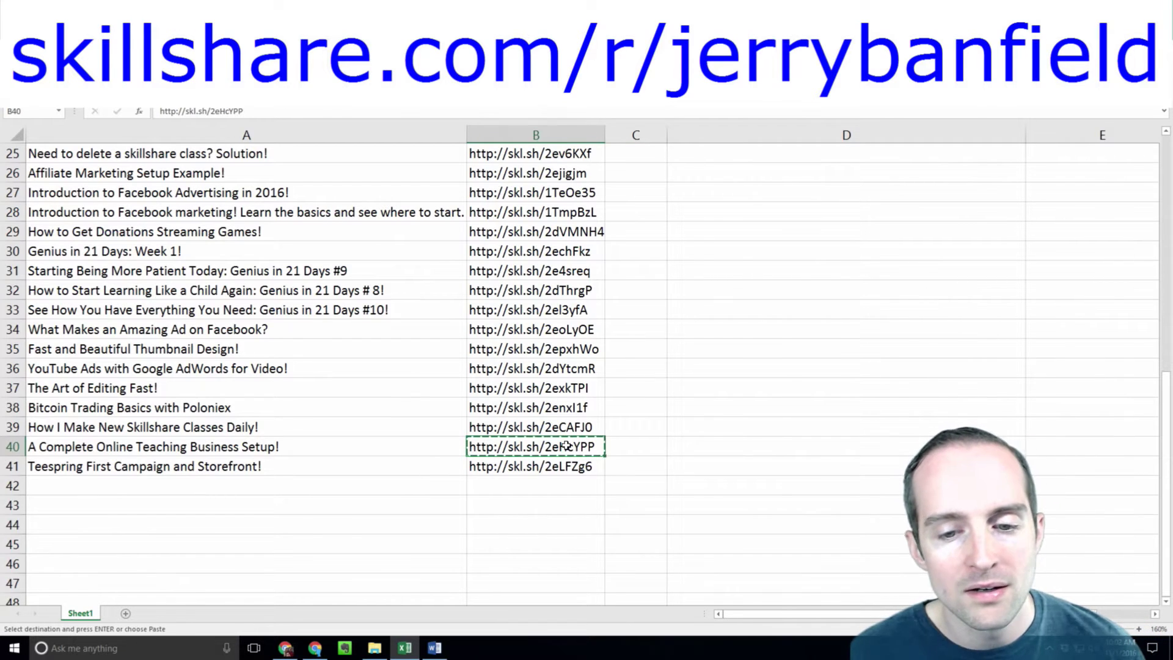
pyautogui.hotkey('alt', 'Tab')
# Step: Paste the class's skl.sh short link as the ad group's landing page
pyautogui.hotkey('ctrl', 'v')
pyautogui.click(306, 450)
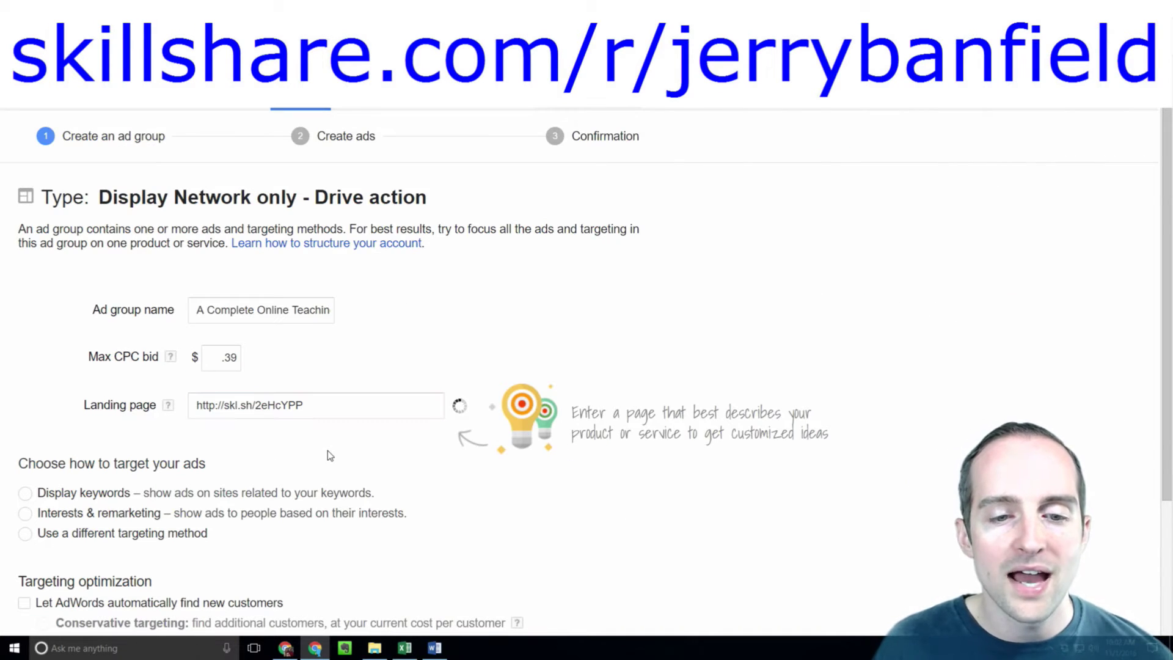
pyautogui.scroll(-1, 337, 412)
pyautogui.scroll(-1, 336, 413)
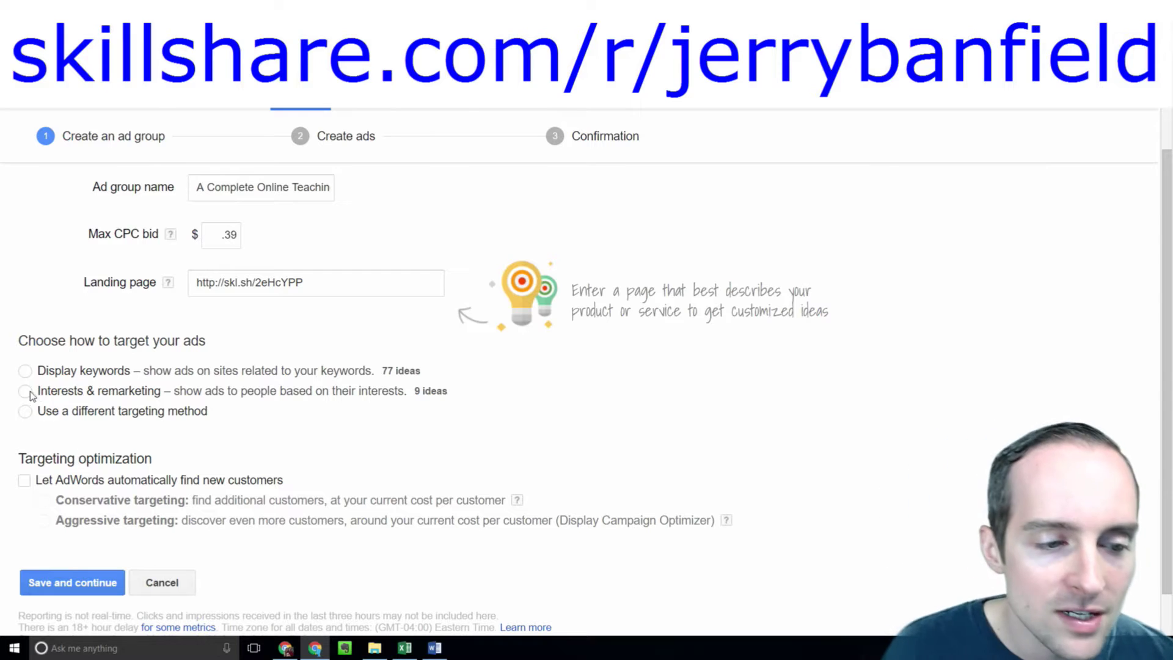
pyautogui.click(78, 587)
# Step: Target by Interests & remarketing, showing Video viewers lists with similar audiences hidden
pyautogui.scroll(-4, 119, 336)
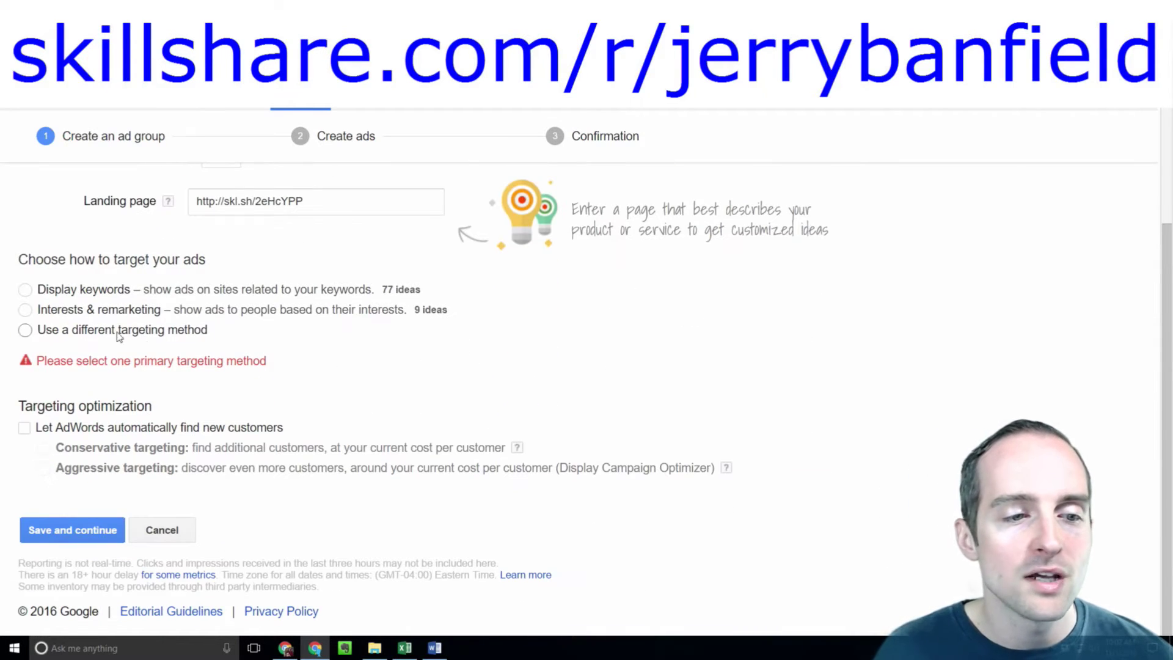
pyautogui.click(63, 310)
pyautogui.click(136, 401)
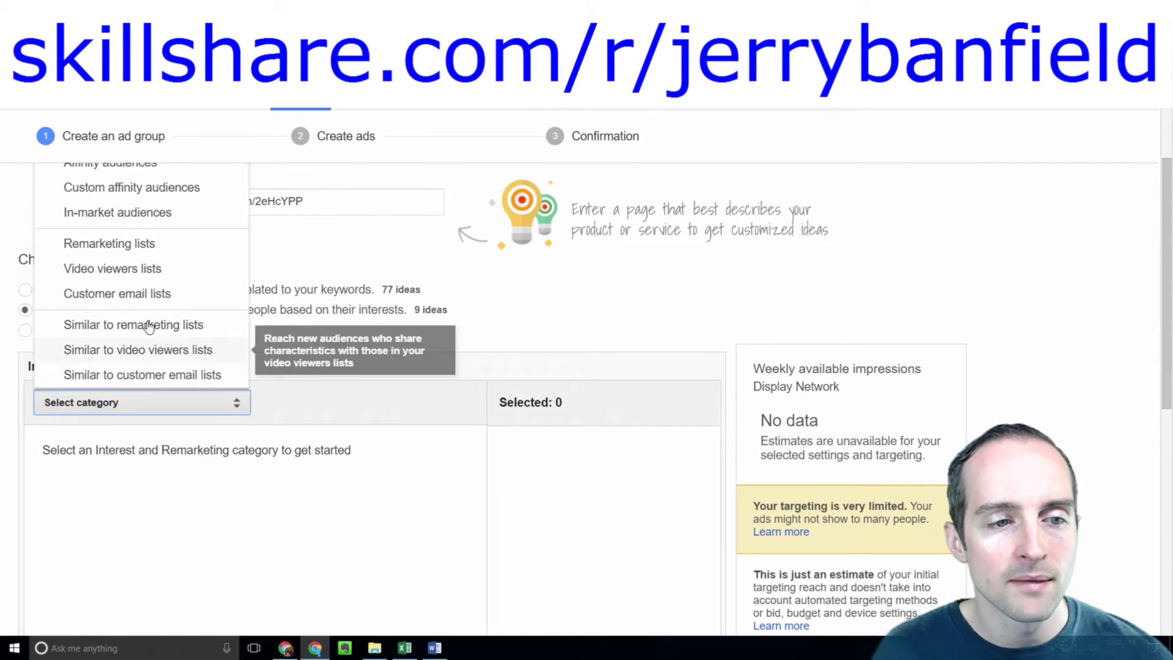
pyautogui.click(151, 265)
pyautogui.scroll(-2, 450, 389)
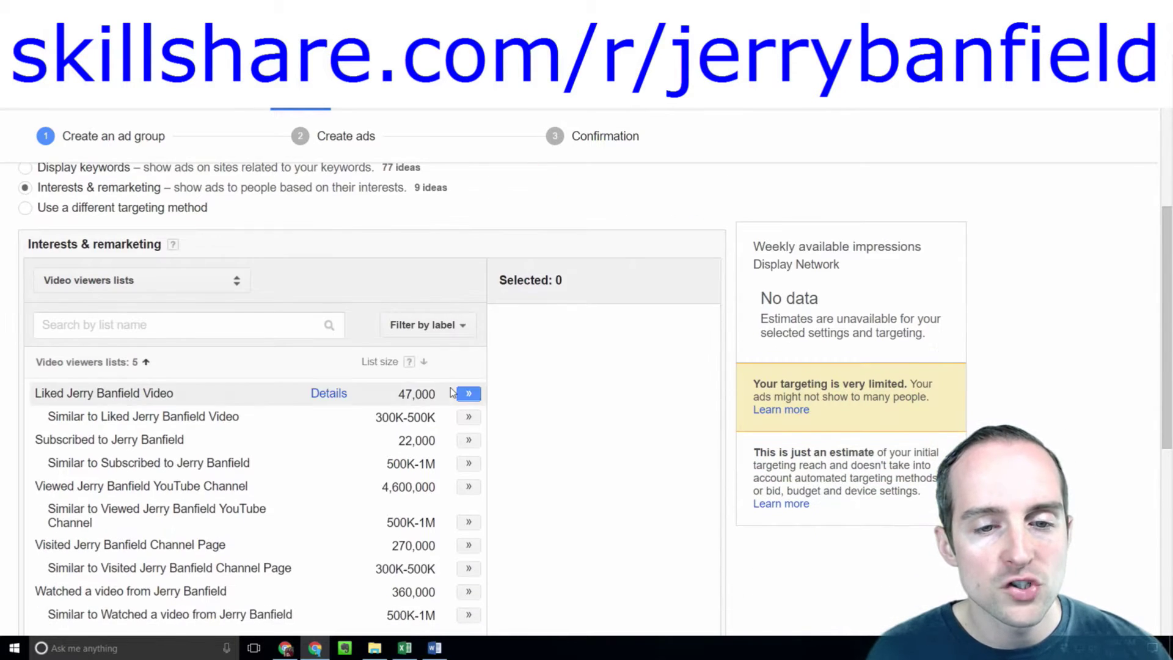
pyautogui.scroll(-4, 279, 437)
pyautogui.click(39, 517)
pyautogui.scroll(2, 428, 427)
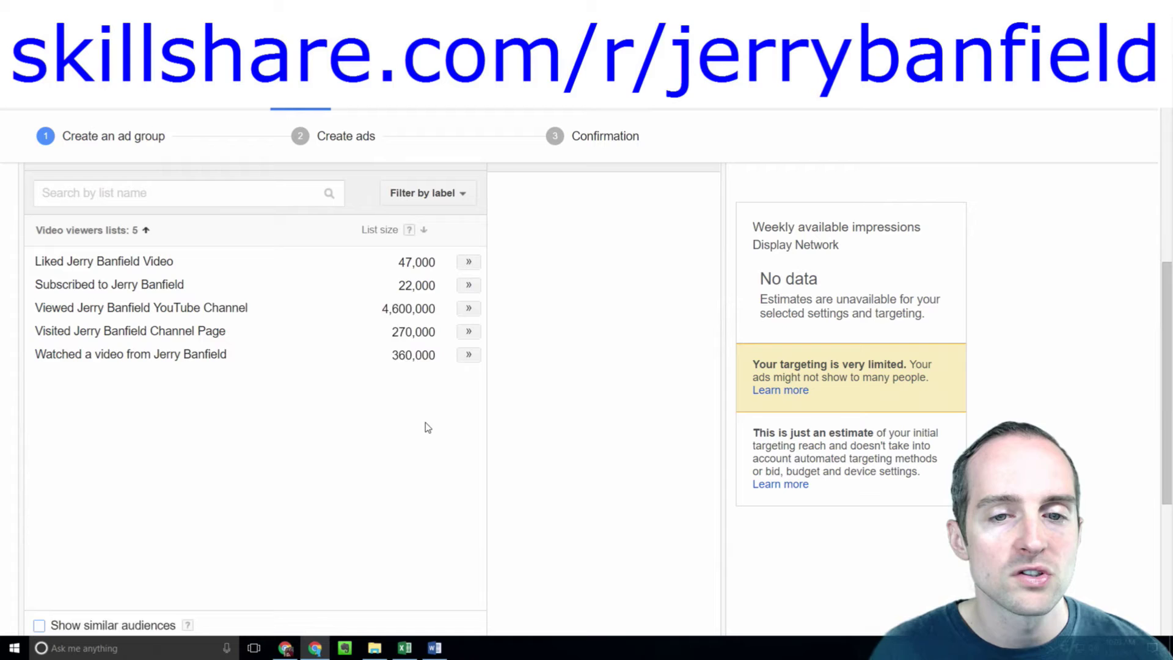
# Step: Add the five video-viewer remarketing audiences and save the ad group
pyautogui.click(469, 364)
pyautogui.click(469, 342)
pyautogui.click(469, 319)
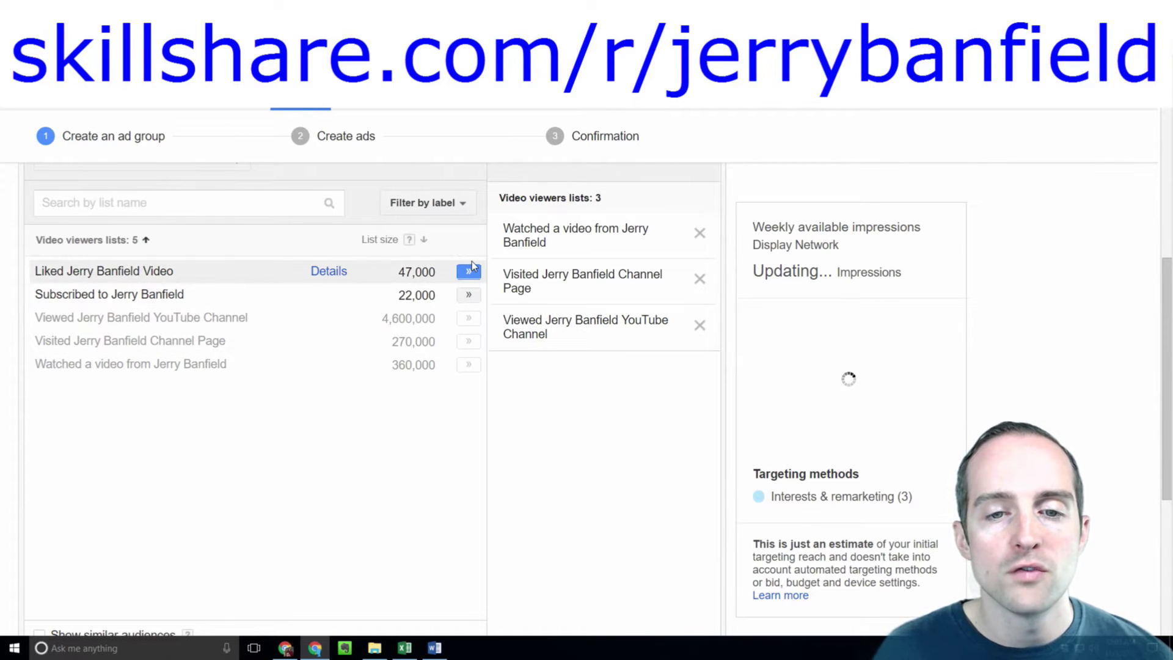
pyautogui.click(469, 271)
pyautogui.click(468, 294)
pyautogui.scroll(-5, 342, 475)
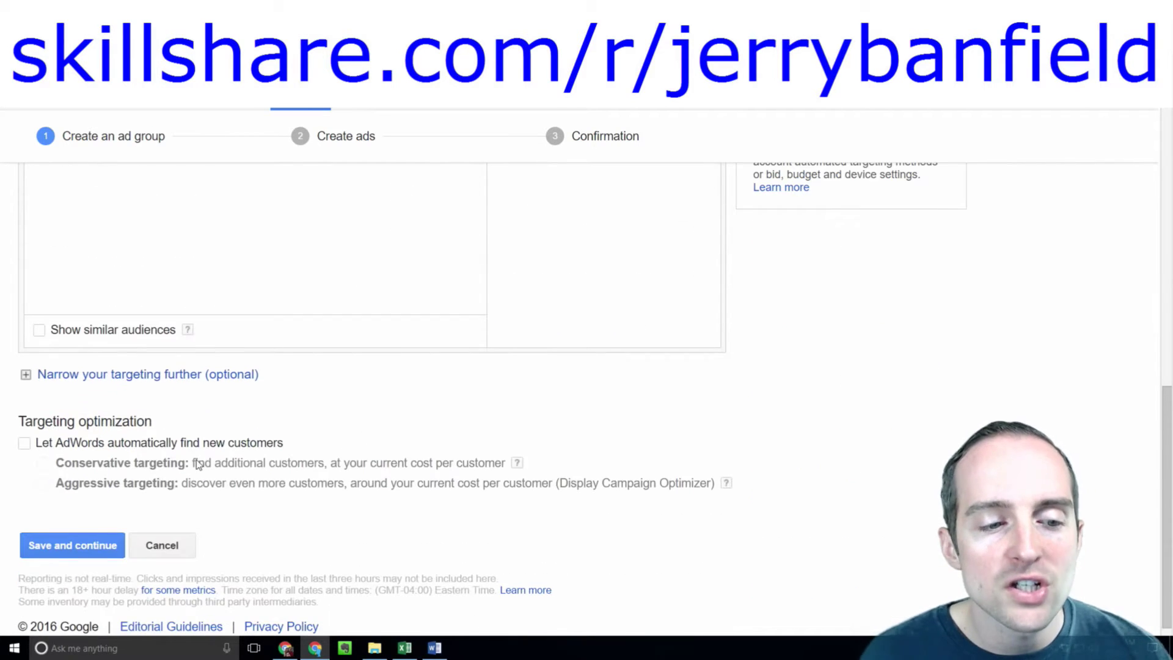
pyautogui.click(72, 545)
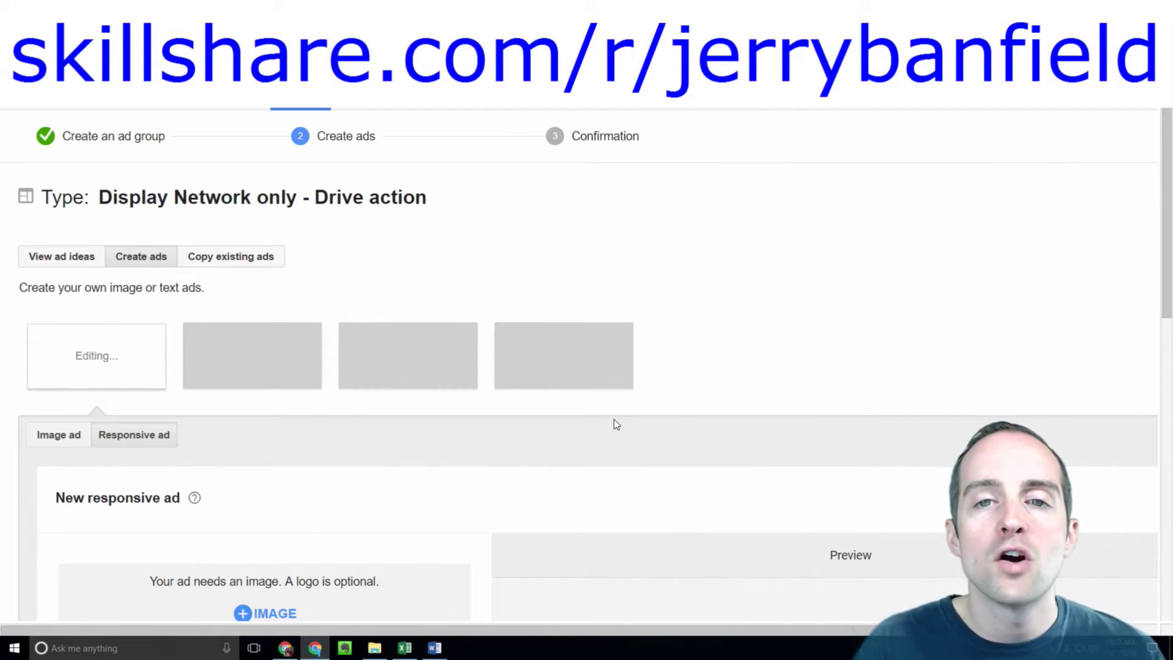
# Step: Add the 1338 × 701 'Teaching' image scanned from the class page to the responsive ad
pyautogui.scroll(-5, 600, 287)
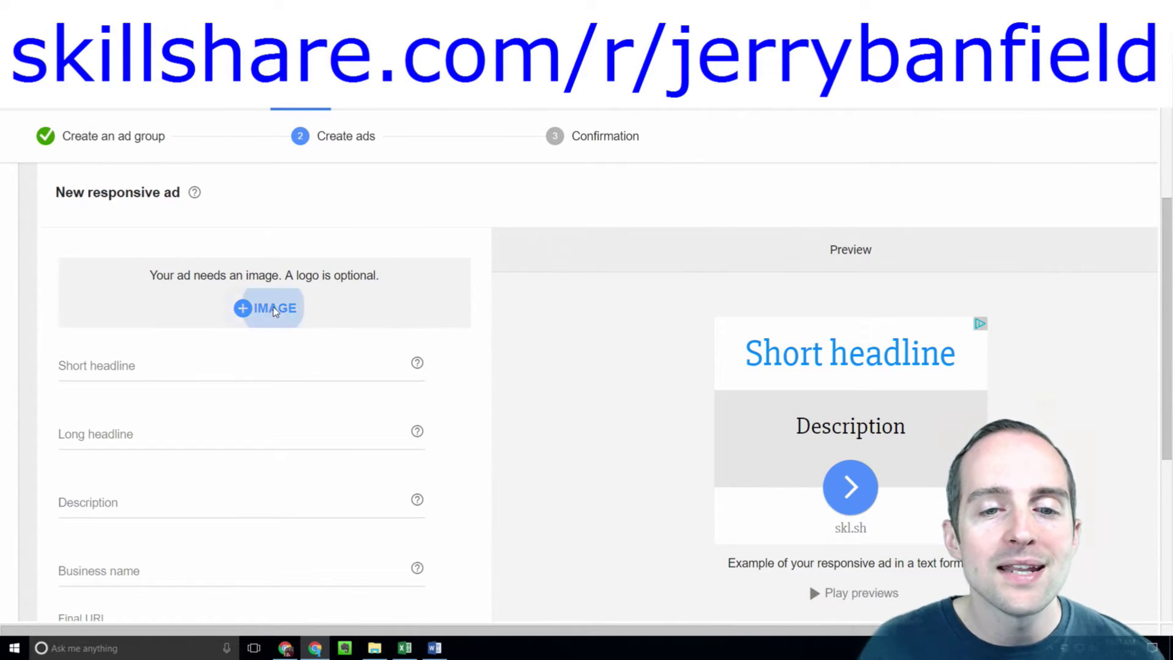
pyautogui.click(272, 308)
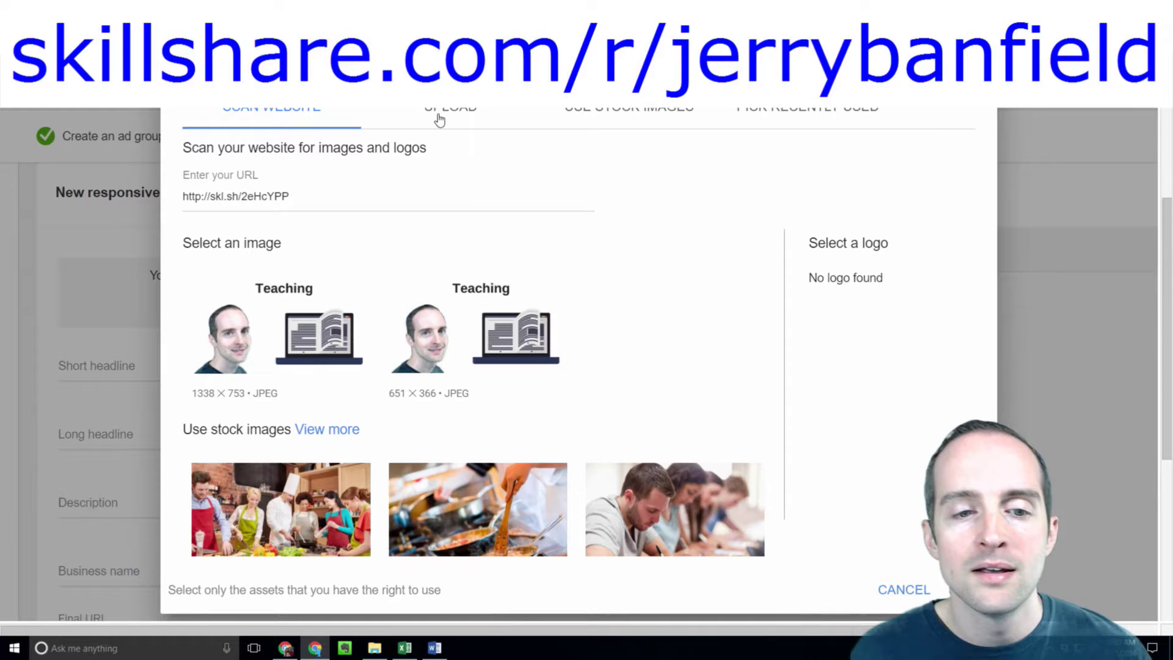
pyautogui.click(261, 344)
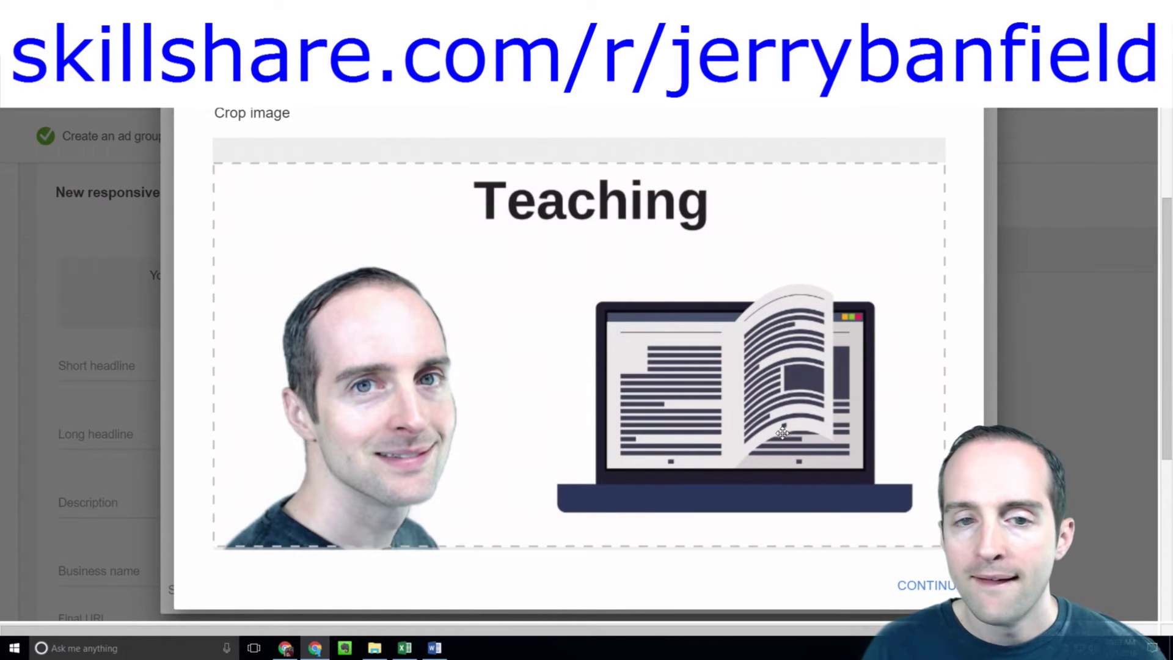
pyautogui.click(934, 584)
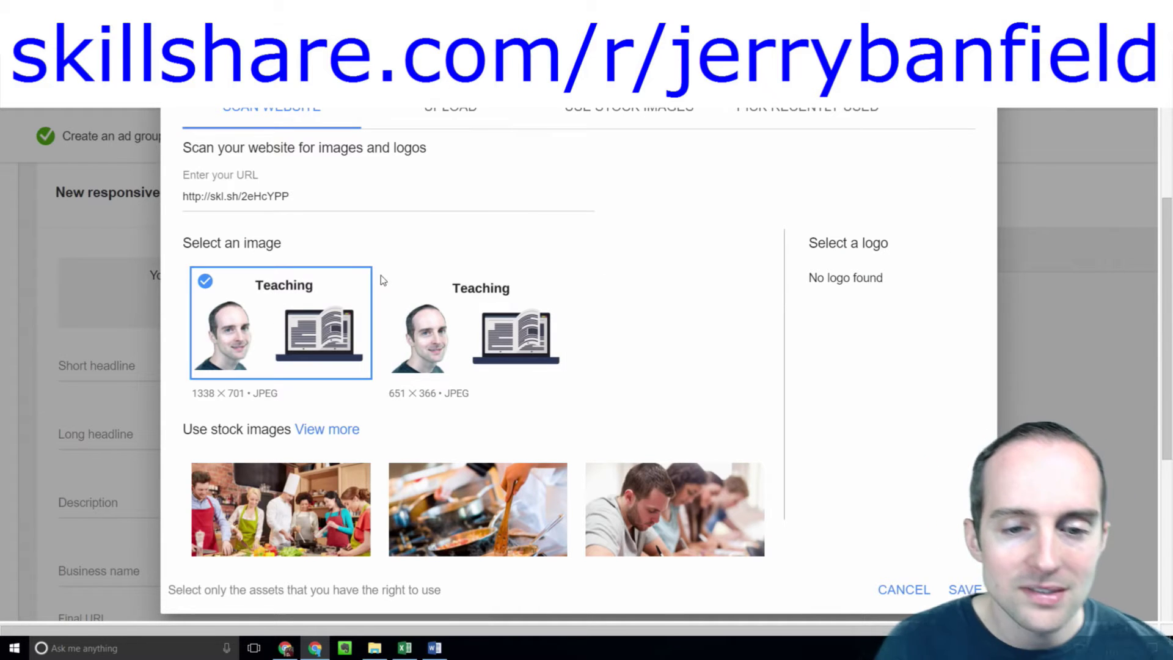
pyautogui.click(958, 589)
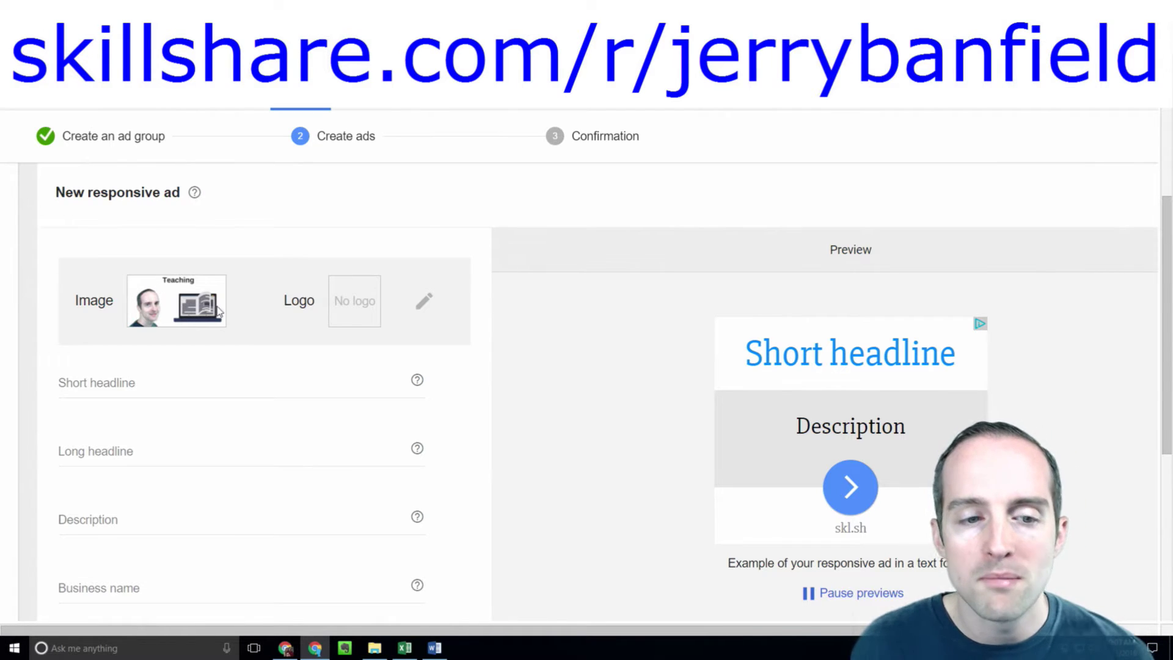
# Step: Expand the ad's Advanced URL options to show tracking template and custom parameter fields
pyautogui.scroll(-4, 250, 310)
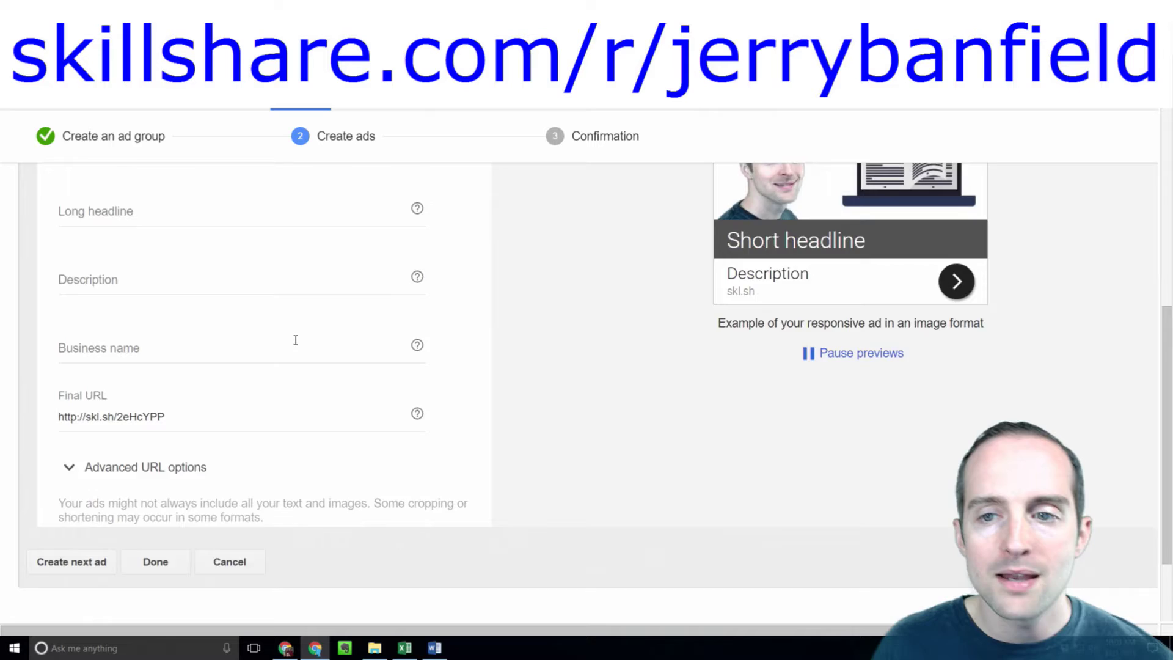
pyautogui.scroll(3, 295, 340)
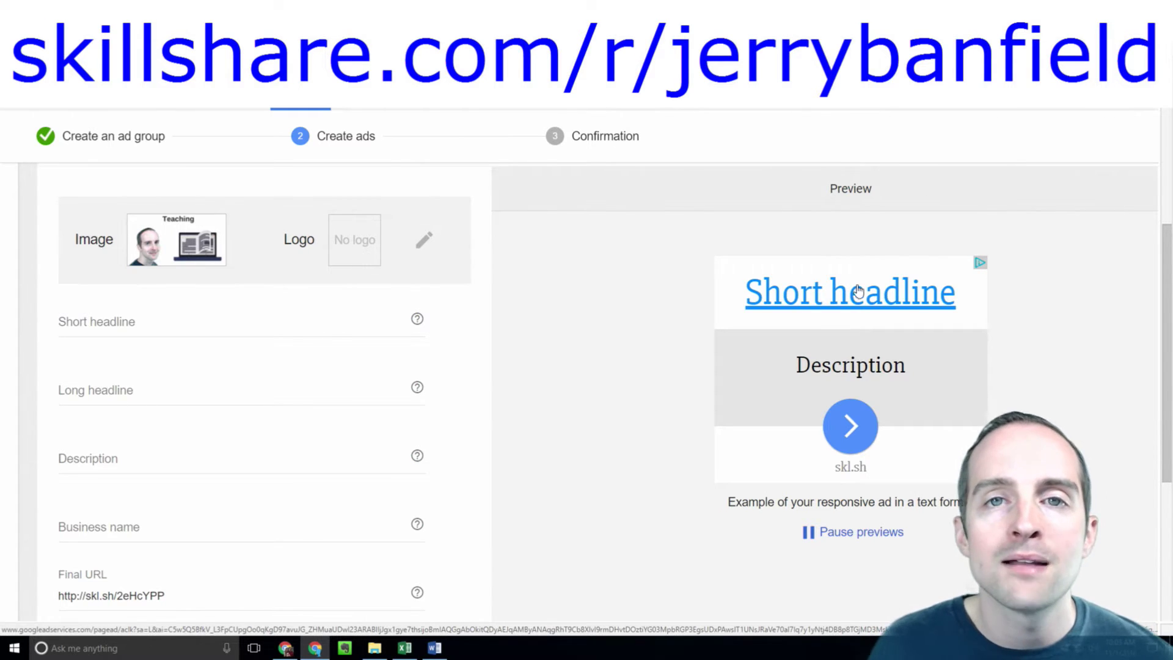
pyautogui.scroll(-5, 252, 406)
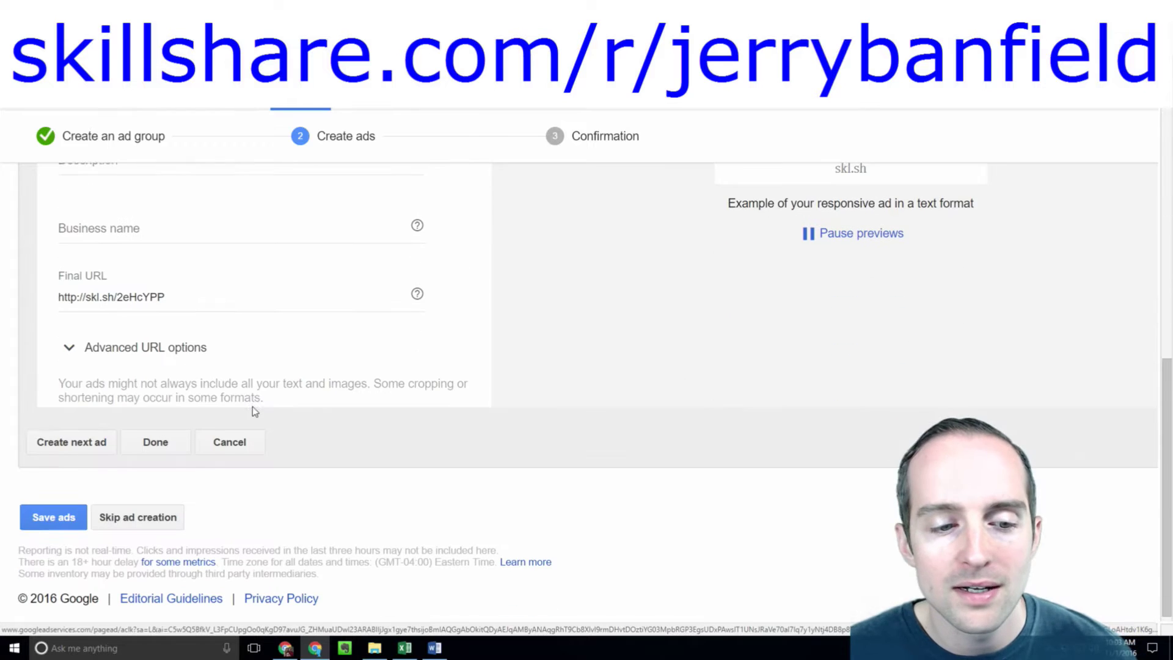
pyautogui.click(165, 356)
pyautogui.moveTo(191, 292); pyautogui.dragTo(51, 296)
pyautogui.hotkey('ctrl', 'c')
pyautogui.click(167, 398)
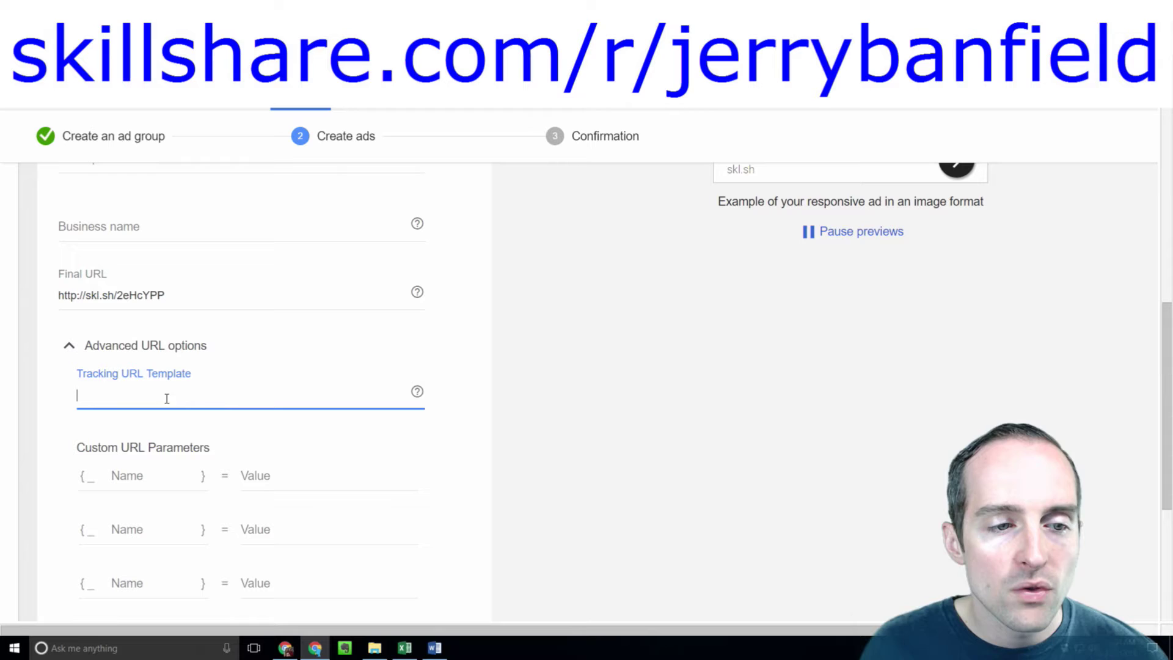
pyautogui.hotkey('ctrl', 'v')
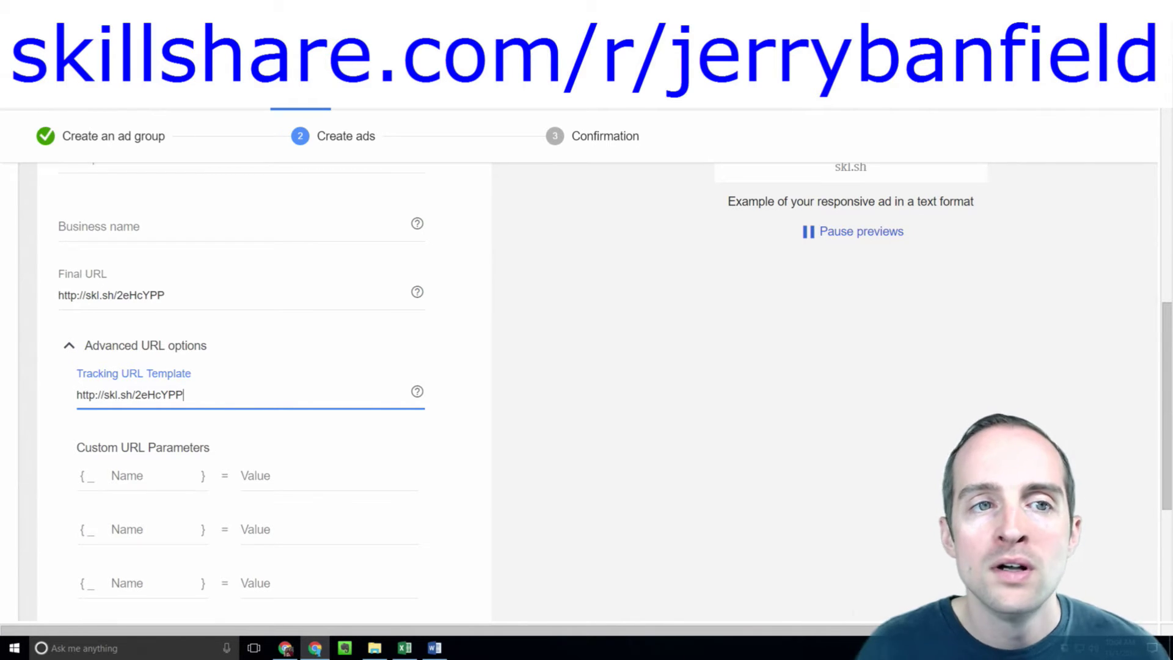
pyautogui.hotkey('ctrl', 't')
pyautogui.press('Return')
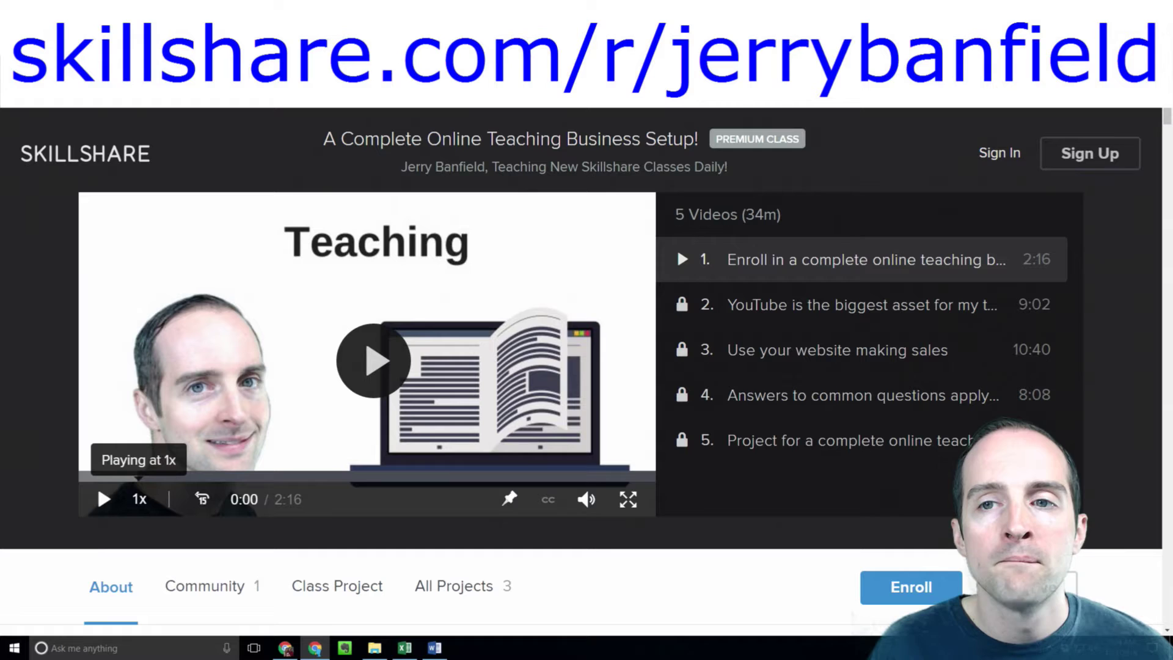
pyautogui.hotkey('ctrl', 'w')
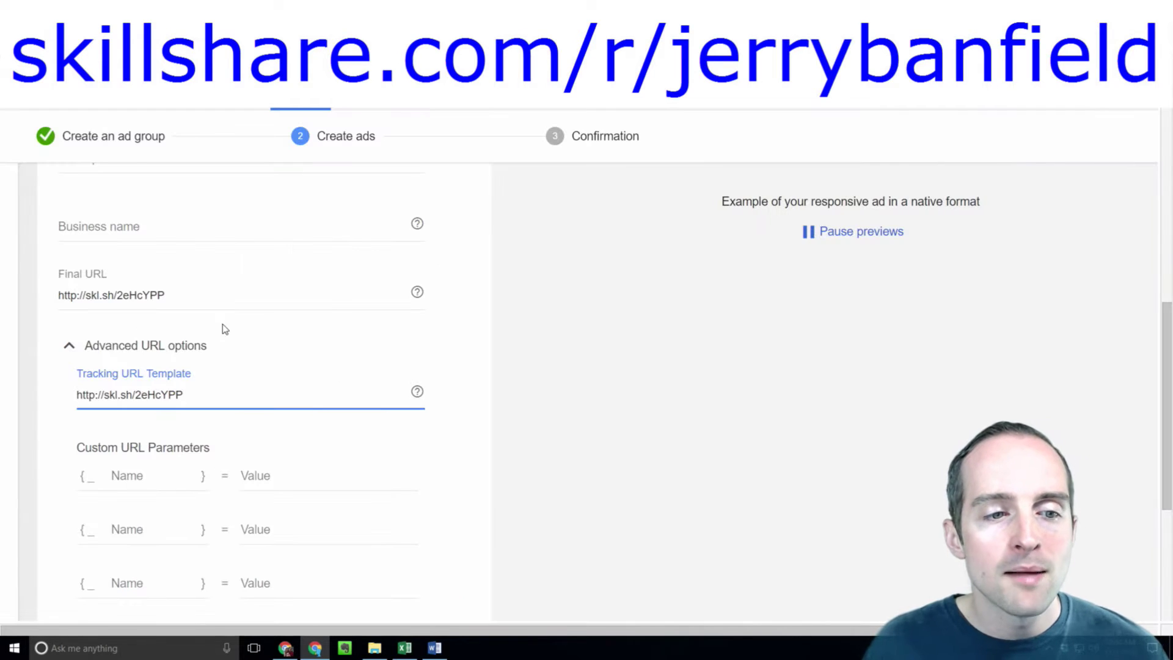
# Step: Replace the ad's short-link Final URL with the full skillshare.com class page address
pyautogui.click(149, 296)
pyautogui.hotkey('ctrl', 'a')
pyautogui.hotkey('ctrl', 'v')
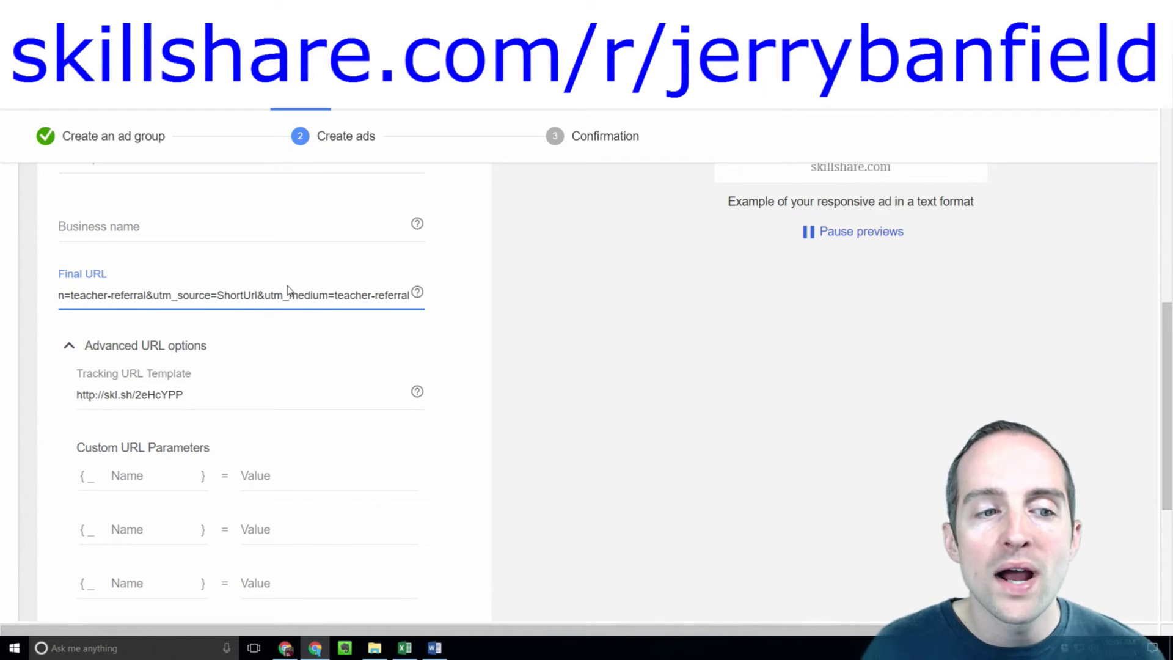
pyautogui.press('Home')
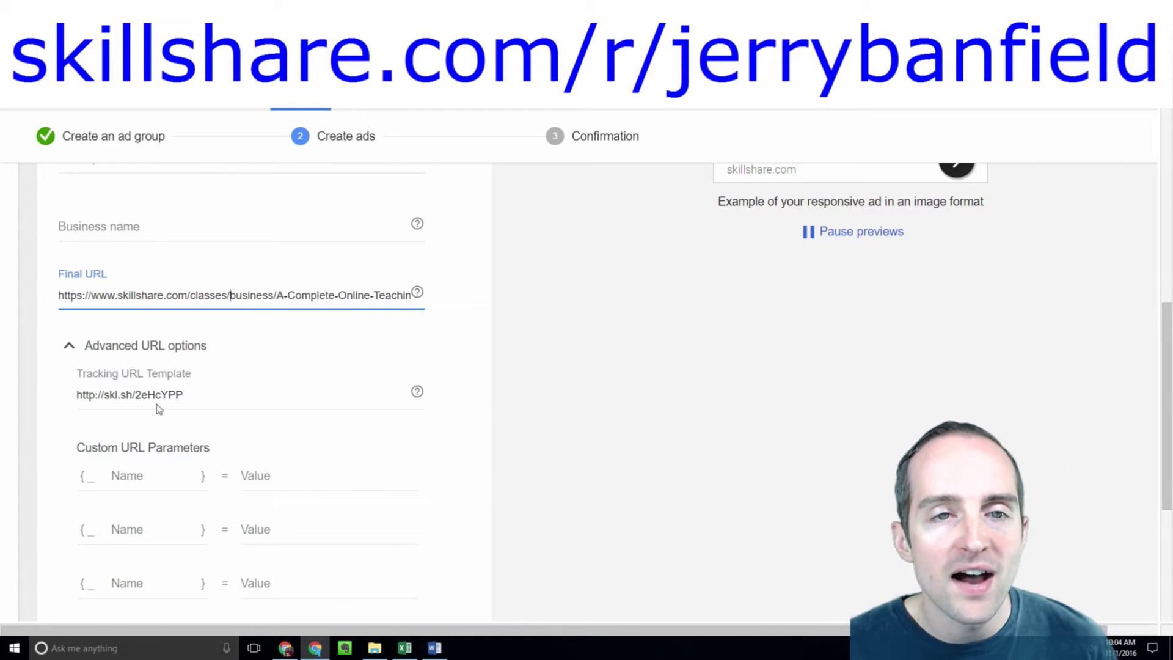
pyautogui.click(230, 295)
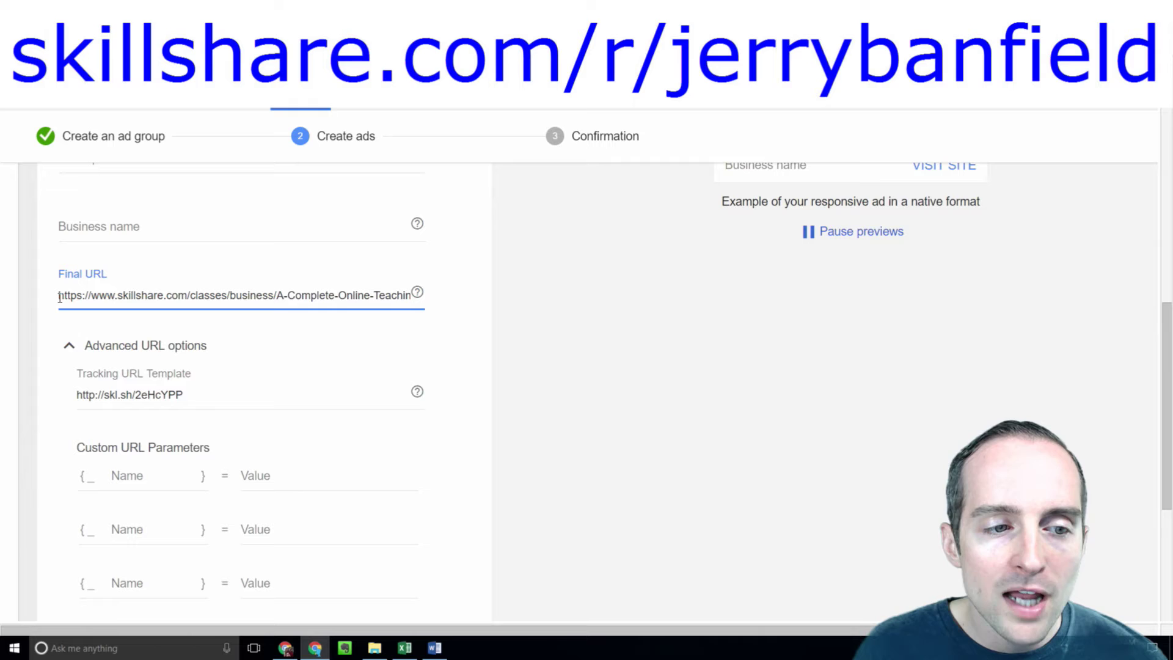
pyautogui.moveTo(194, 295); pyautogui.dragTo(401, 287)
pyautogui.click(256, 296)
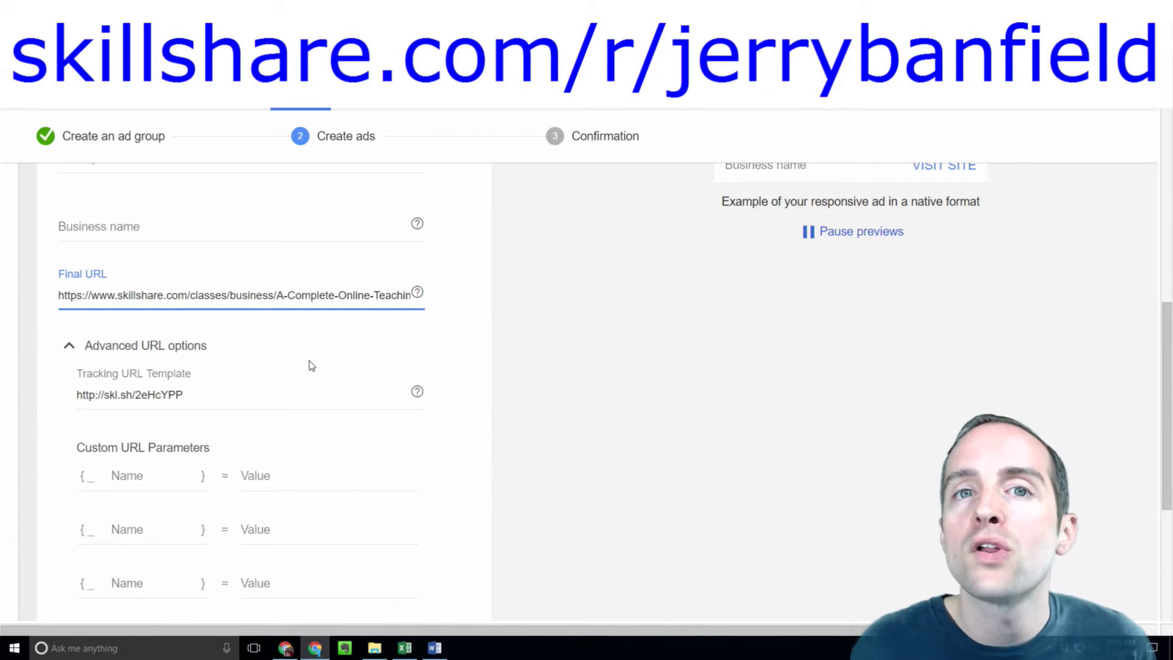
pyautogui.scroll(3, 477, 342)
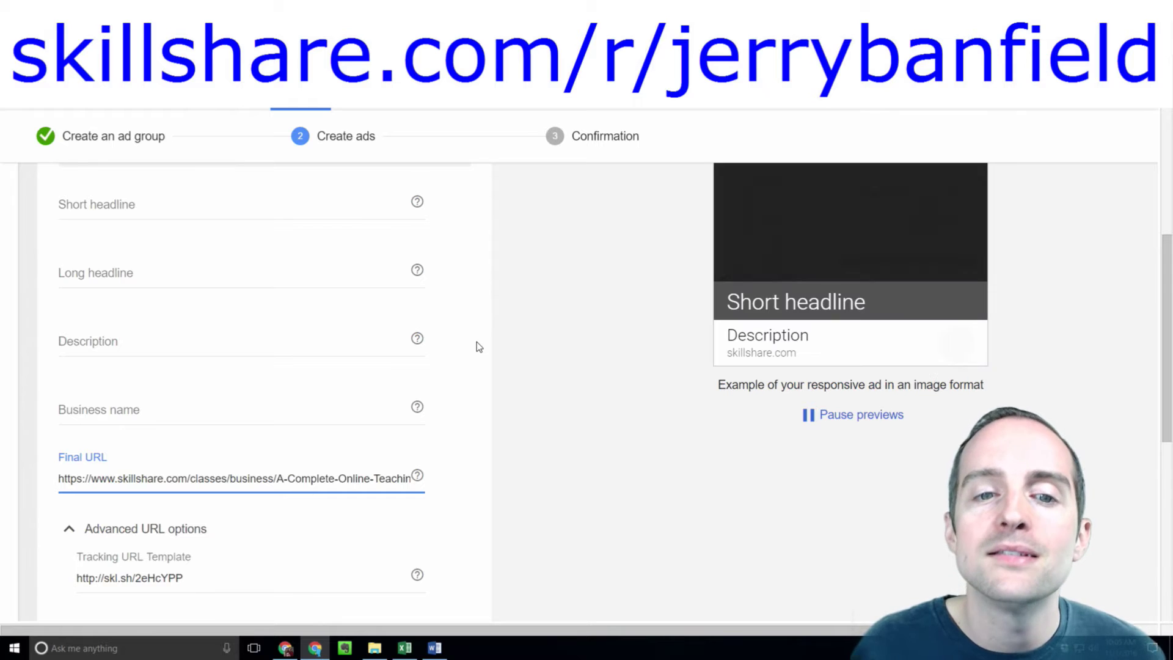
pyautogui.scroll(-2, 403, 394)
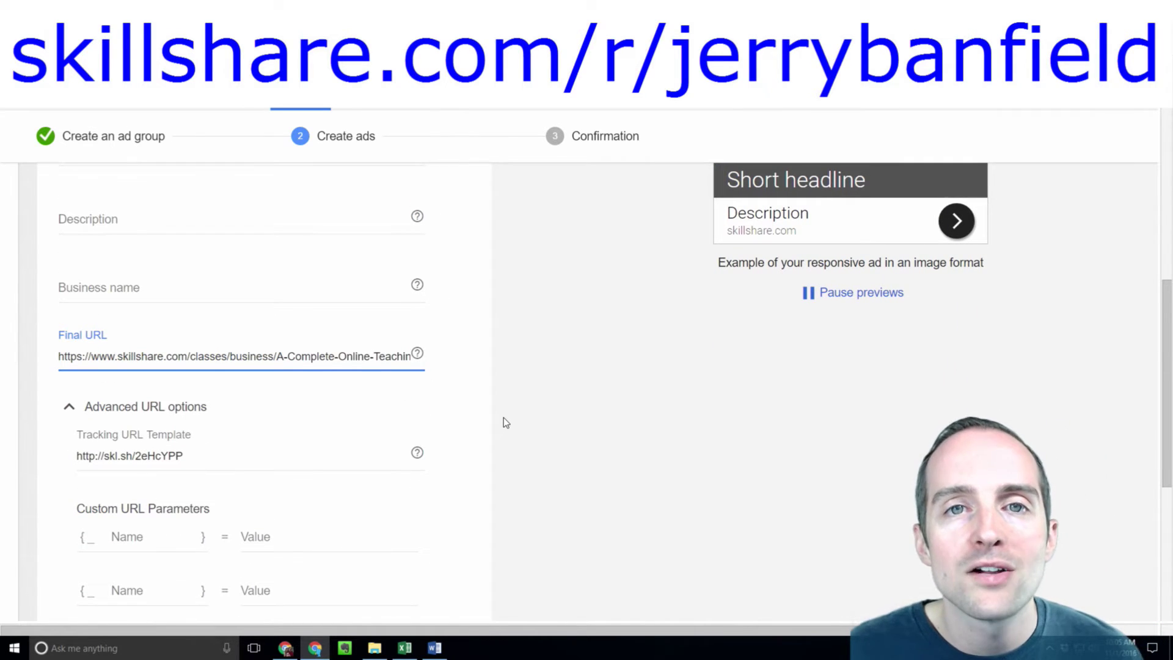
pyautogui.scroll(1, 542, 406)
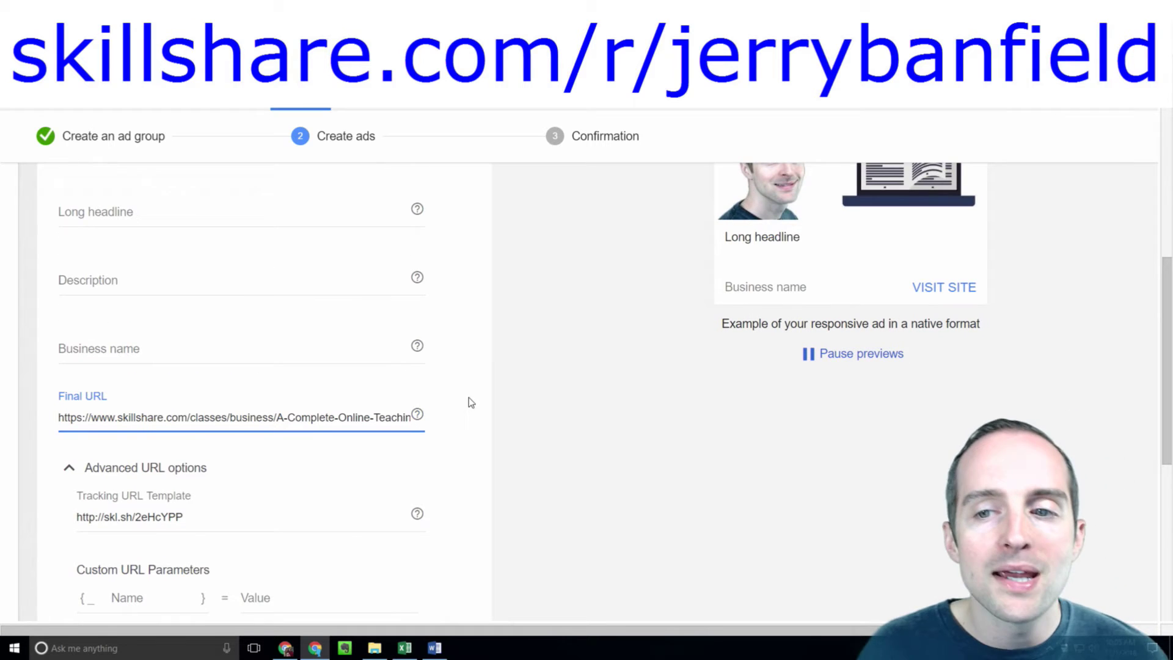
pyautogui.scroll(3, 480, 396)
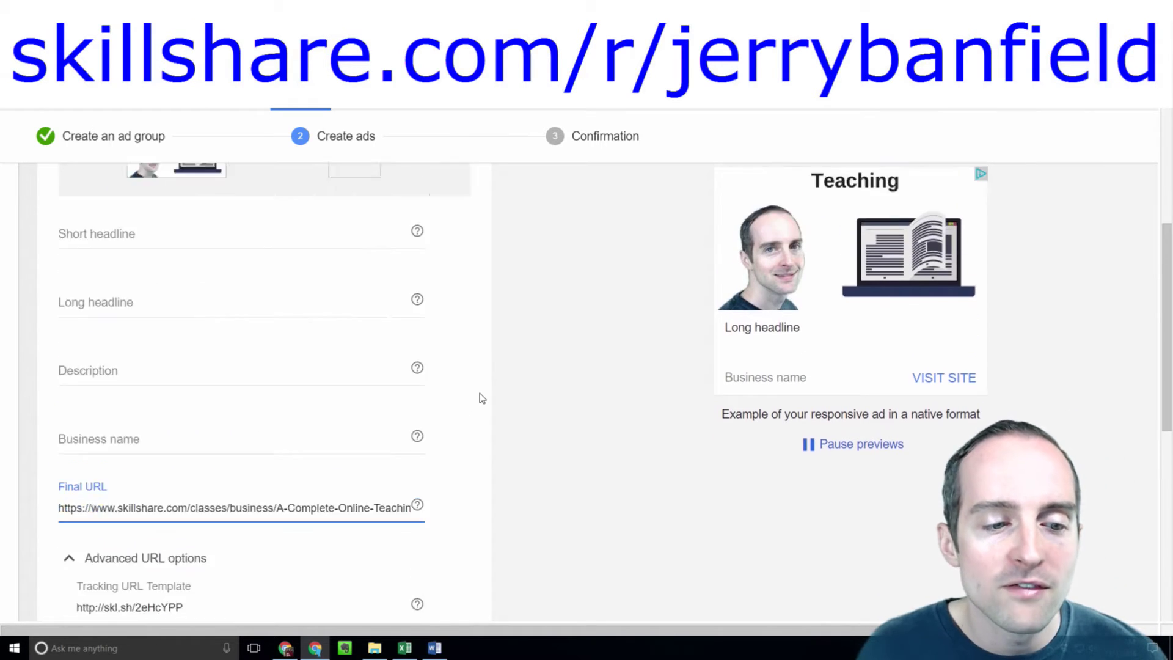
pyautogui.scroll(-2, 480, 396)
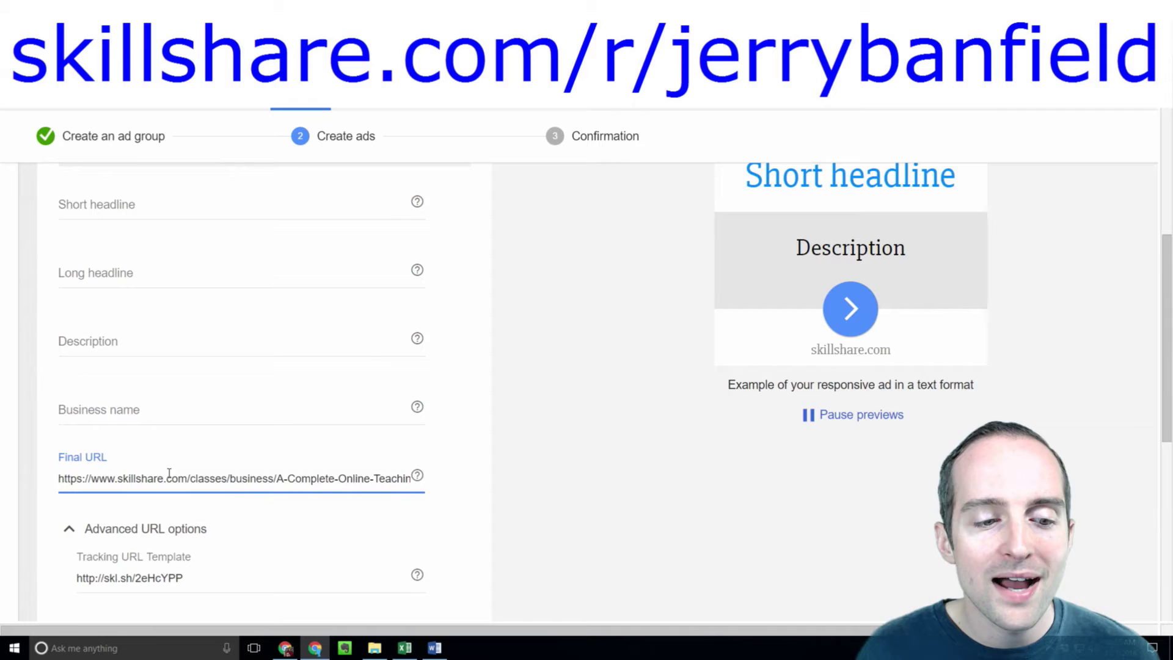
pyautogui.scroll(-5, 169, 479)
pyautogui.scroll(6, 167, 511)
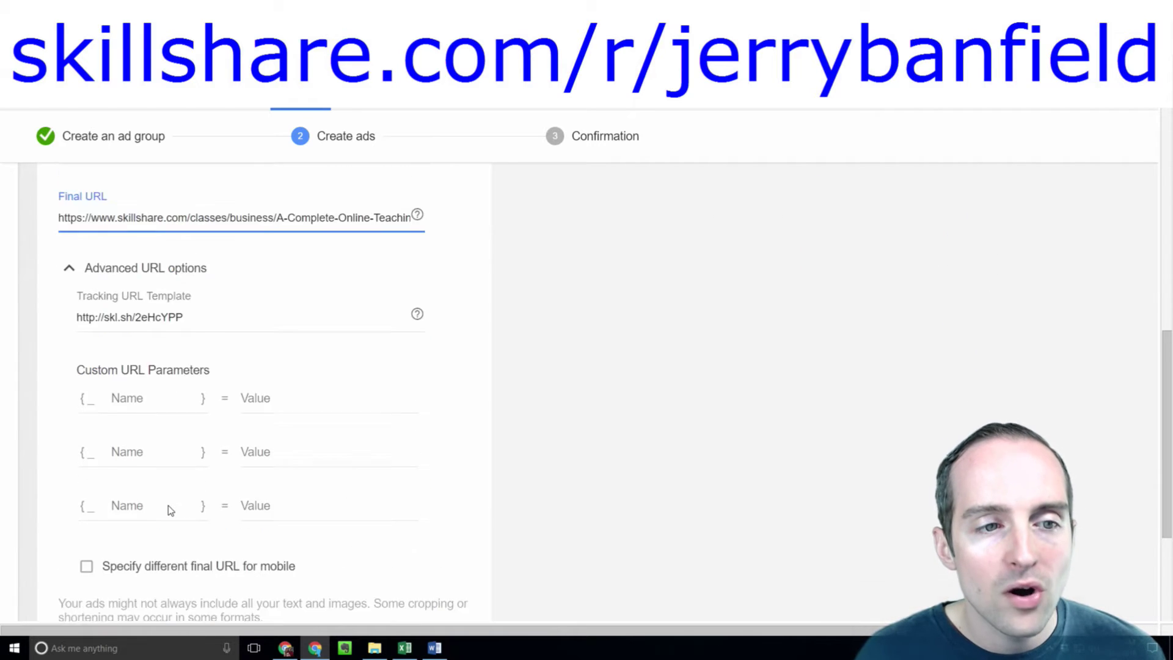
pyautogui.scroll(2, 164, 343)
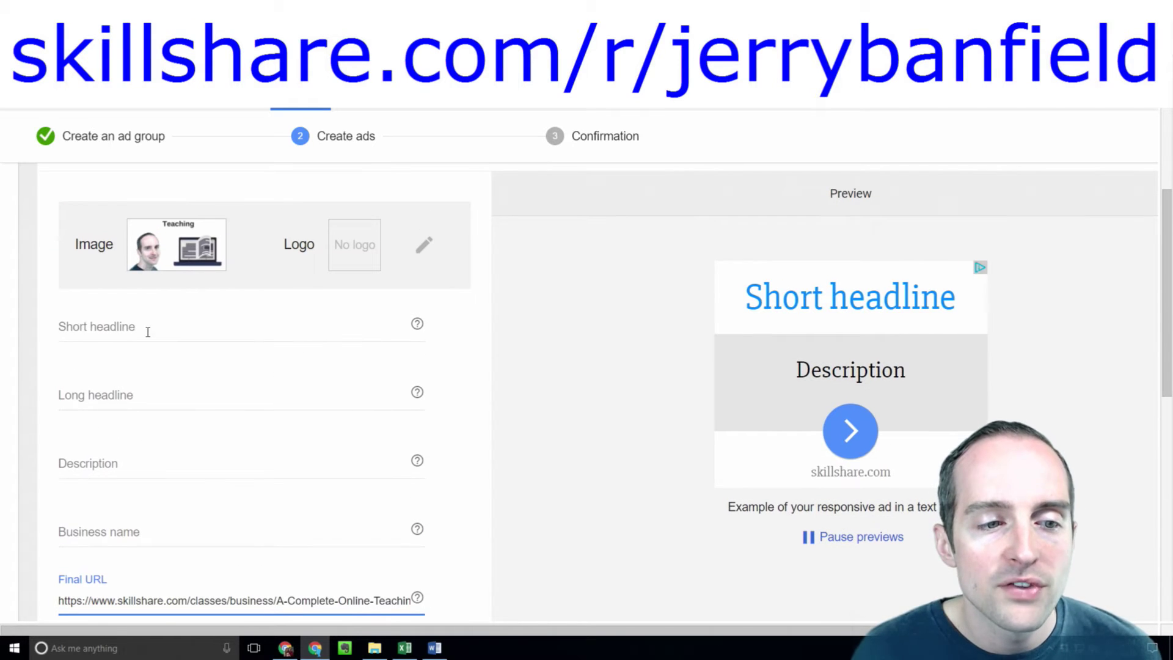
pyautogui.click(147, 329)
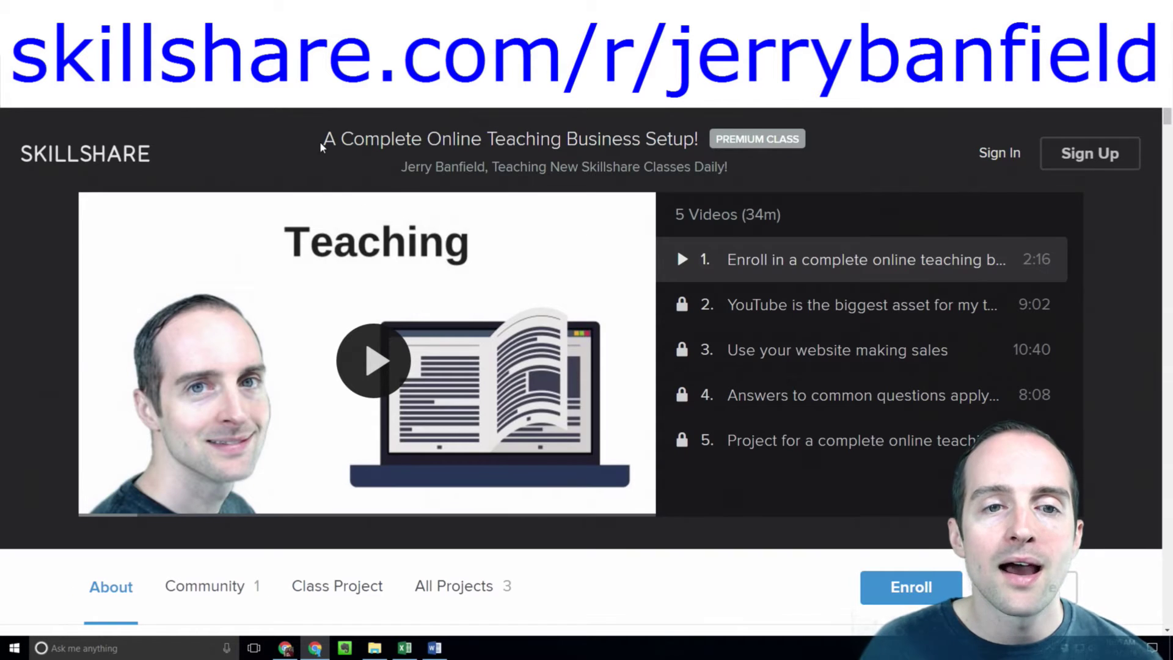
pyautogui.moveTo(320, 149); pyautogui.dragTo(513, 124)
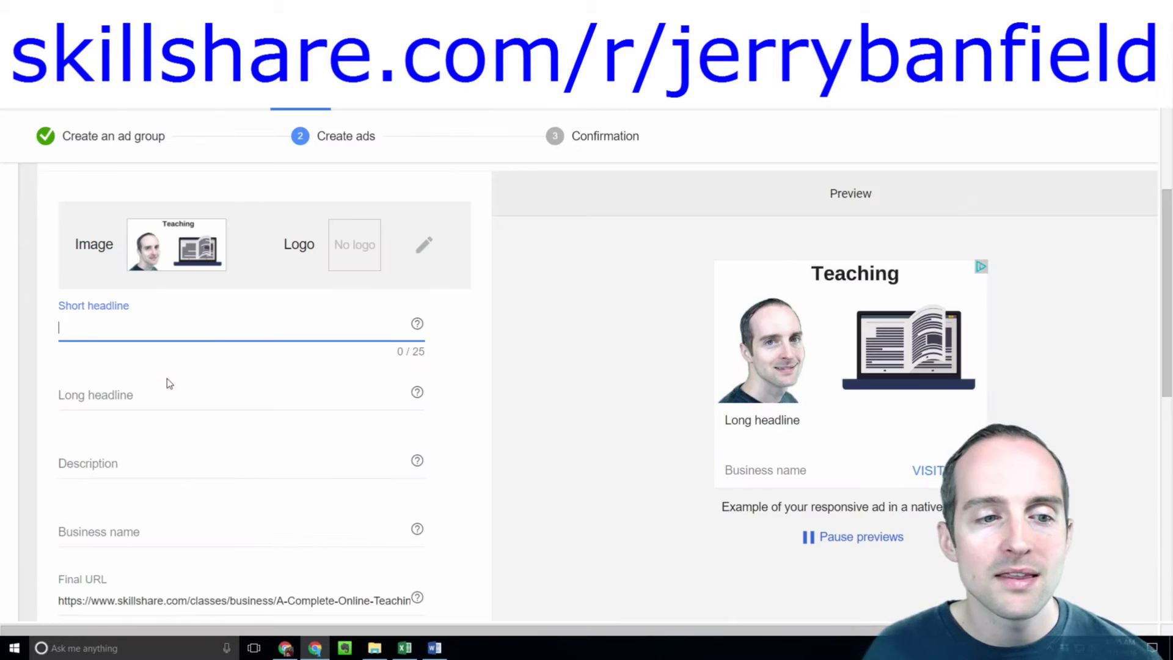
# Step: Draft the short headline, settling on 'Full Teaching Business Setup'
pyautogui.write('Comple')
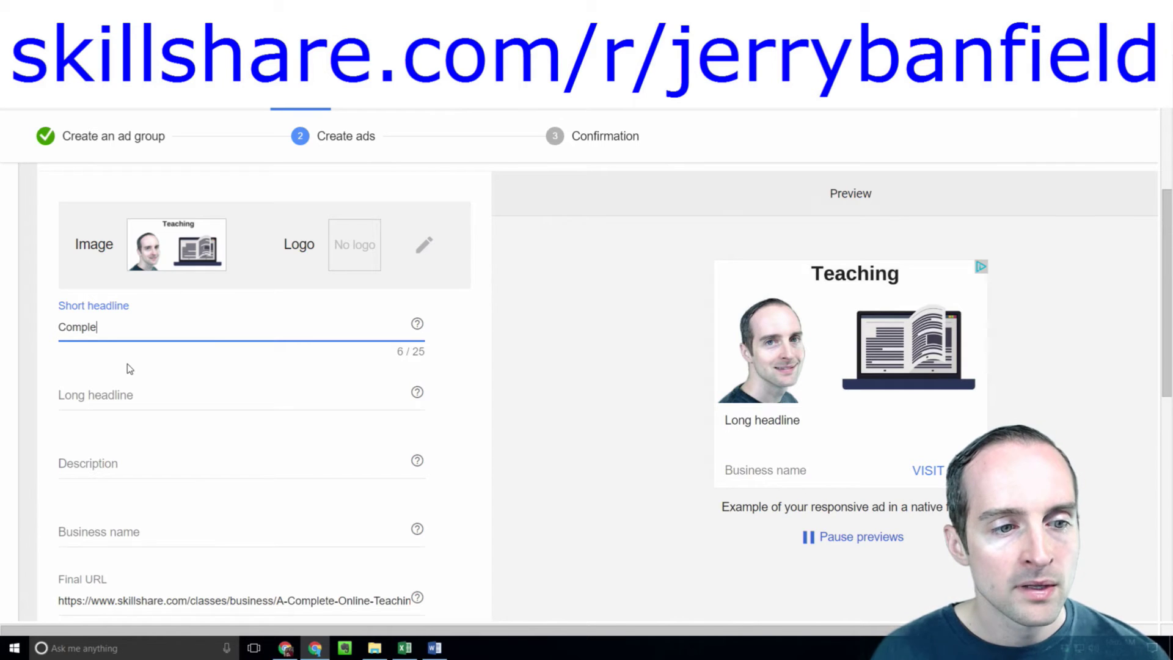
pyautogui.write('te Teaching Business')
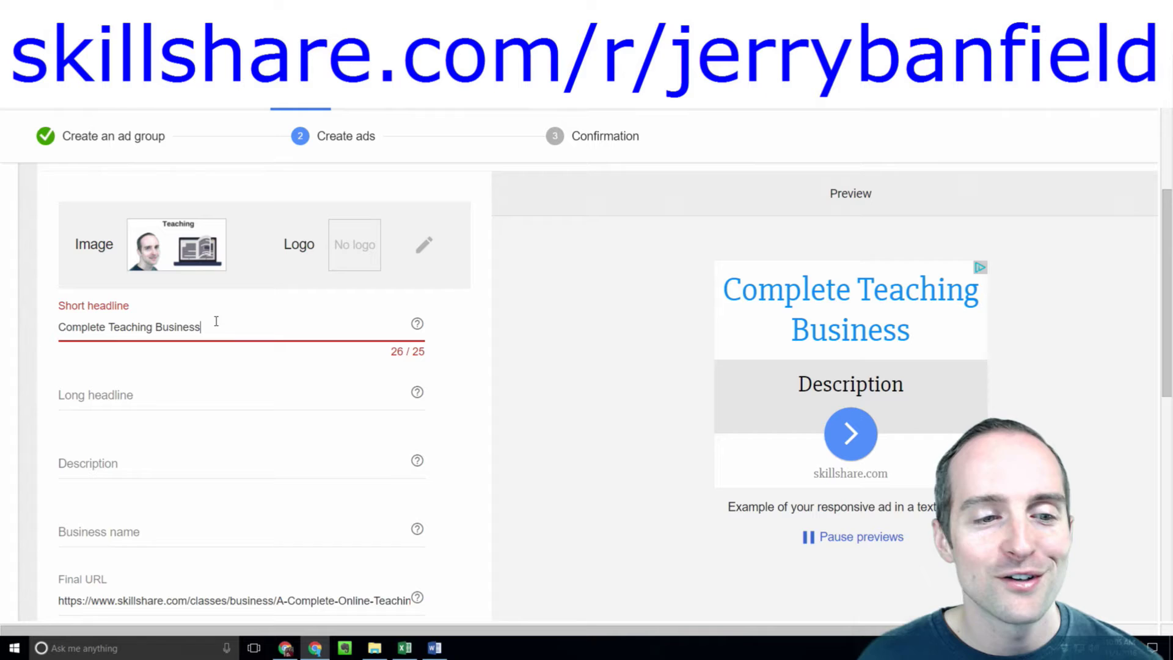
pyautogui.moveTo(214, 321); pyautogui.dragTo(21, 332)
pyautogui.write('Sk')
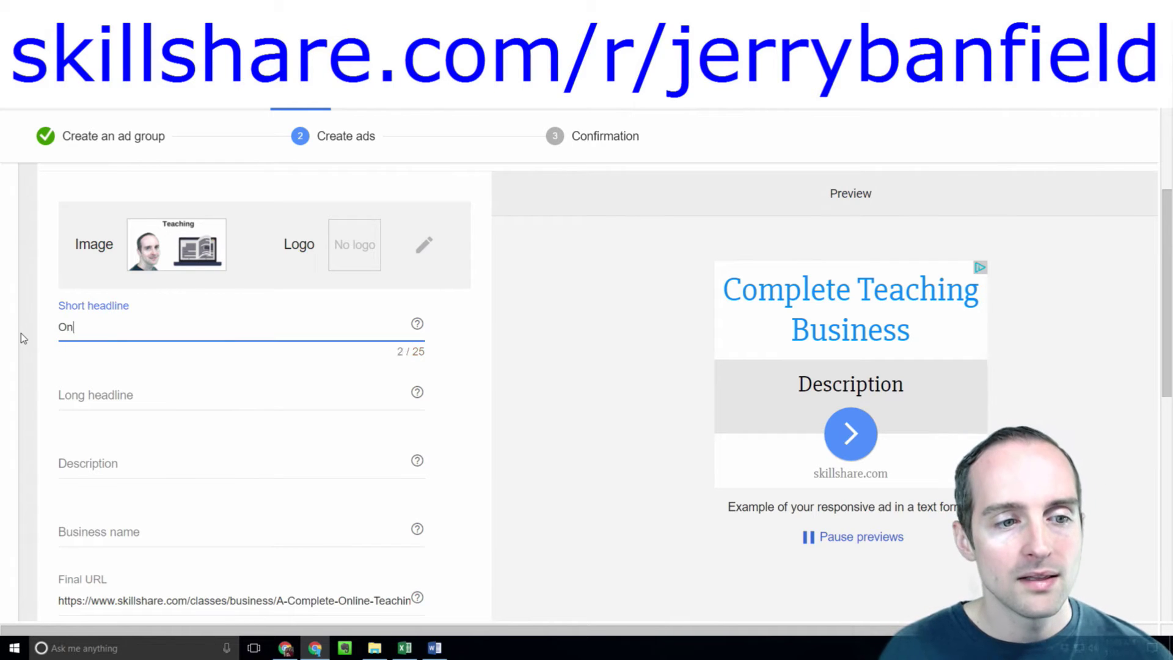
pyautogui.press('BackSpace')
pyautogui.press('BackSpace')
pyautogui.write('My')
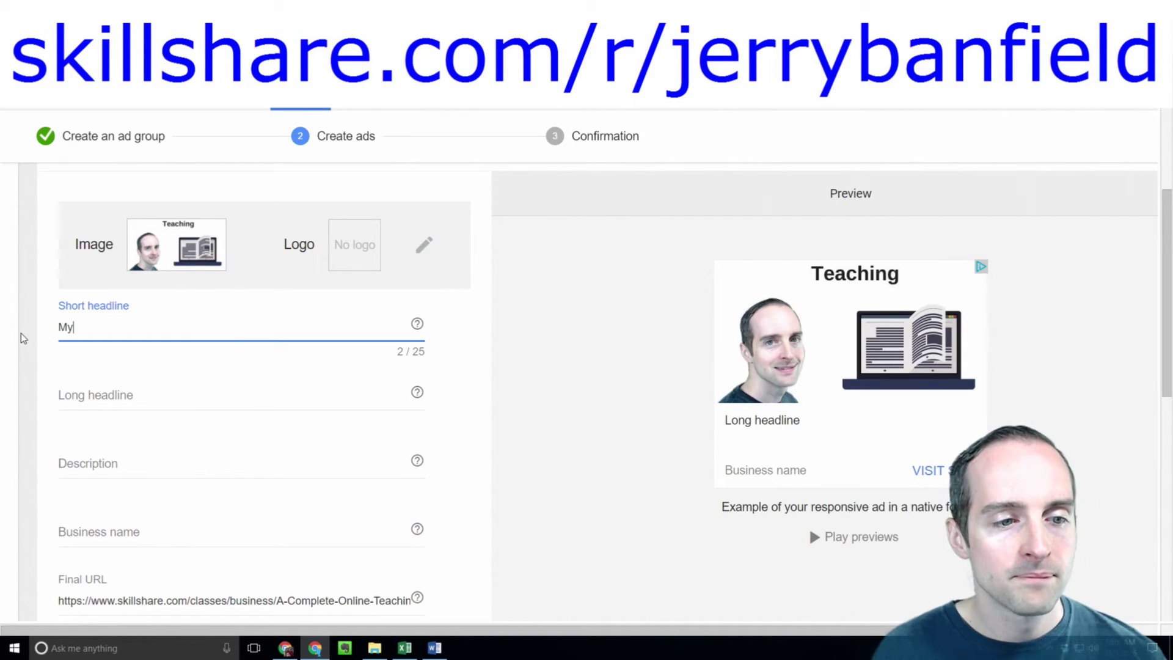
pyautogui.press('BackSpace')
pyautogui.press('BackSpace')
pyautogui.write('My Onlin')
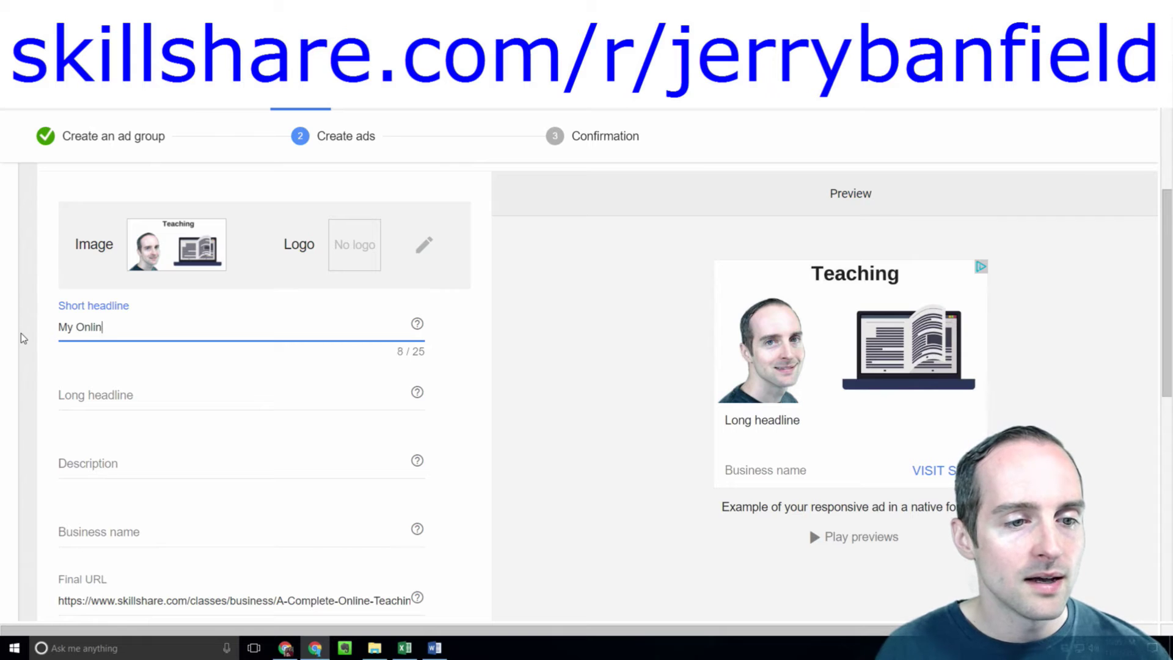
pyautogui.write('e Teachin')
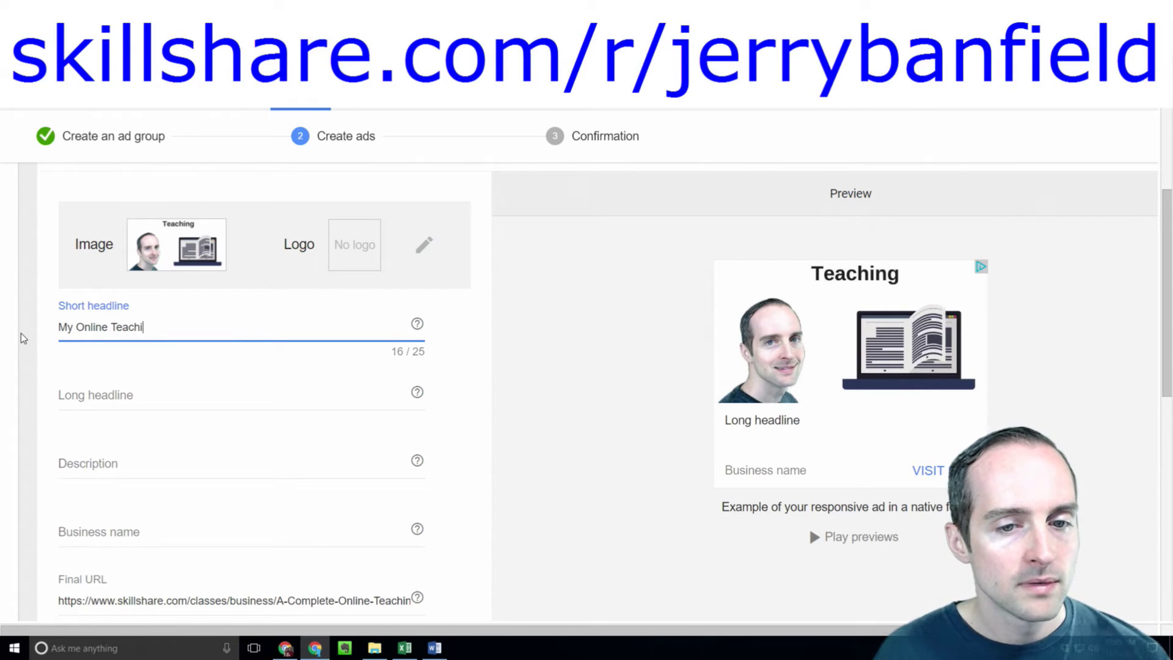
pyautogui.press('BackSpace')
pyautogui.press('BackSpace')
pyautogui.press('BackSpace')
pyautogui.press('BackSpace')
pyautogui.press('BackSpace')
pyautogui.press('BackSpace')
pyautogui.press('BackSpace')
pyautogui.press('BackSpace')
pyautogui.press('BackSpace')
pyautogui.press('BackSpace')
pyautogui.press('BackSpace')
pyautogui.press('BackSpace')
pyautogui.press('BackSpace')
pyautogui.press('BackSpace')
pyautogui.press('BackSpace')
pyautogui.press('BackSpace')
pyautogui.press('BackSpace')
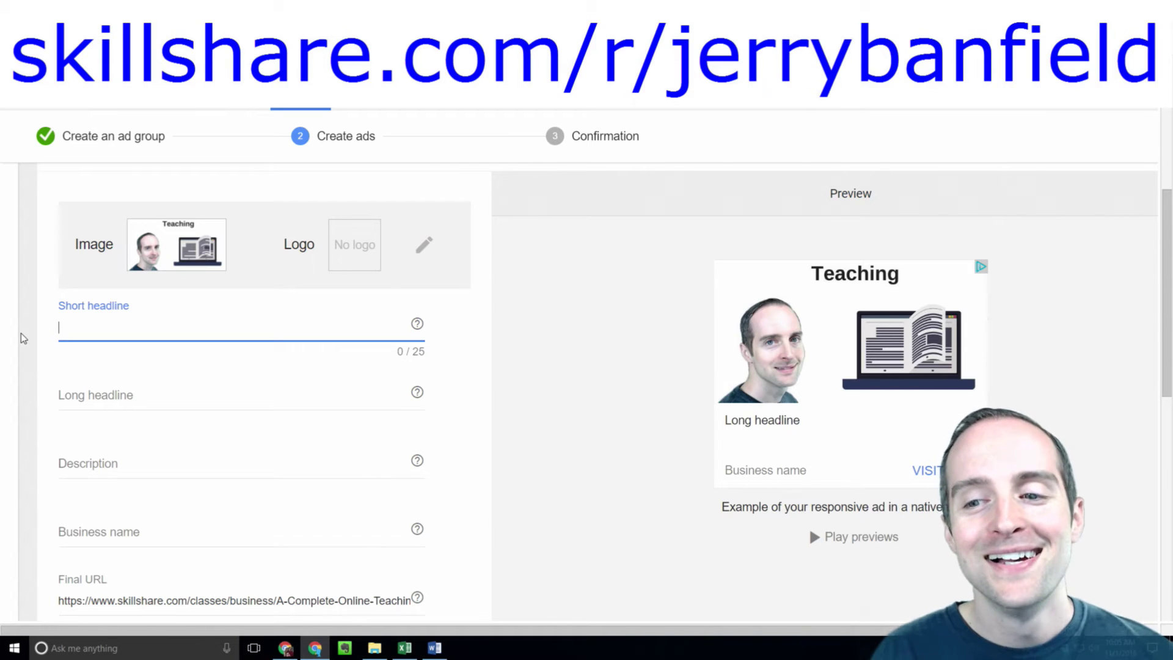
pyautogui.write('Ful')
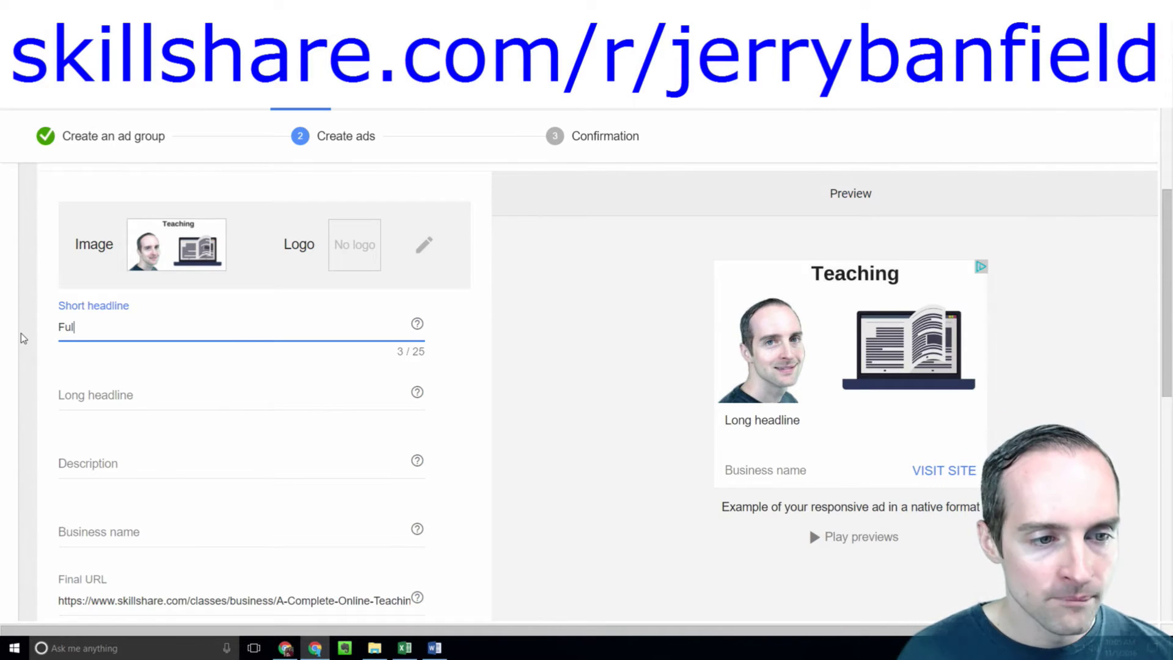
pyautogui.write('l Teaching Business Setup')
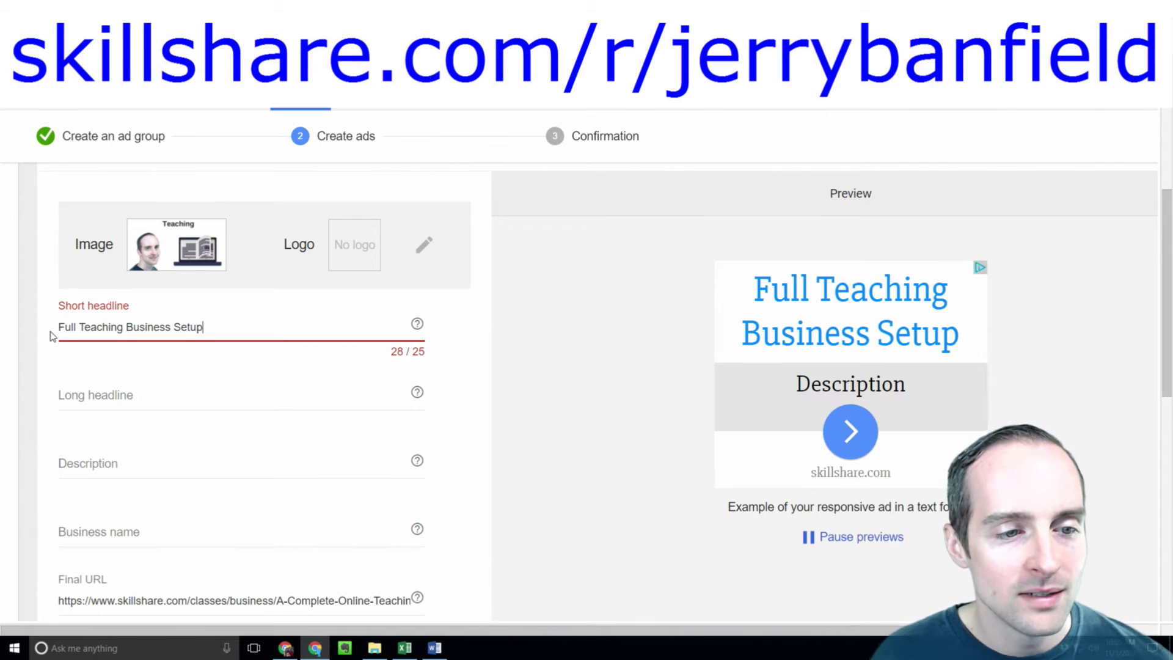
# Step: Change 'Full' to 'Online' and drop 'Setup', leaving 'Online Teaching Business' at 24 characters
pyautogui.moveTo(58, 327); pyautogui.dragTo(76, 327)
pyautogui.write('Online')
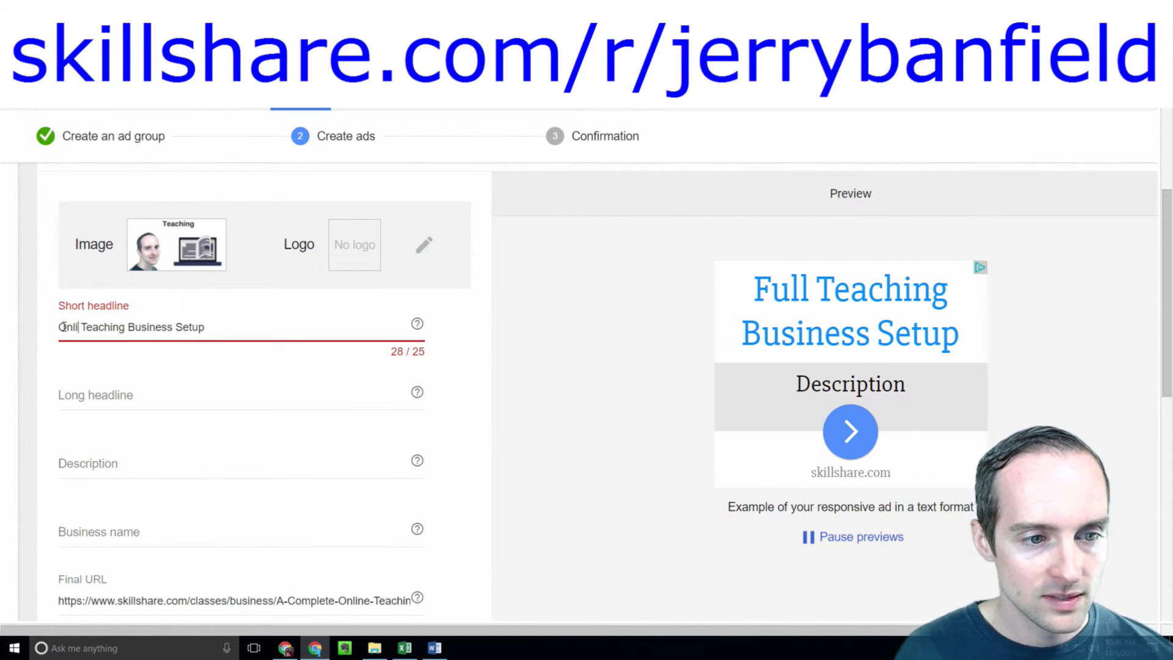
pyautogui.doubleClick(210, 327)
pyautogui.press('BackSpace')
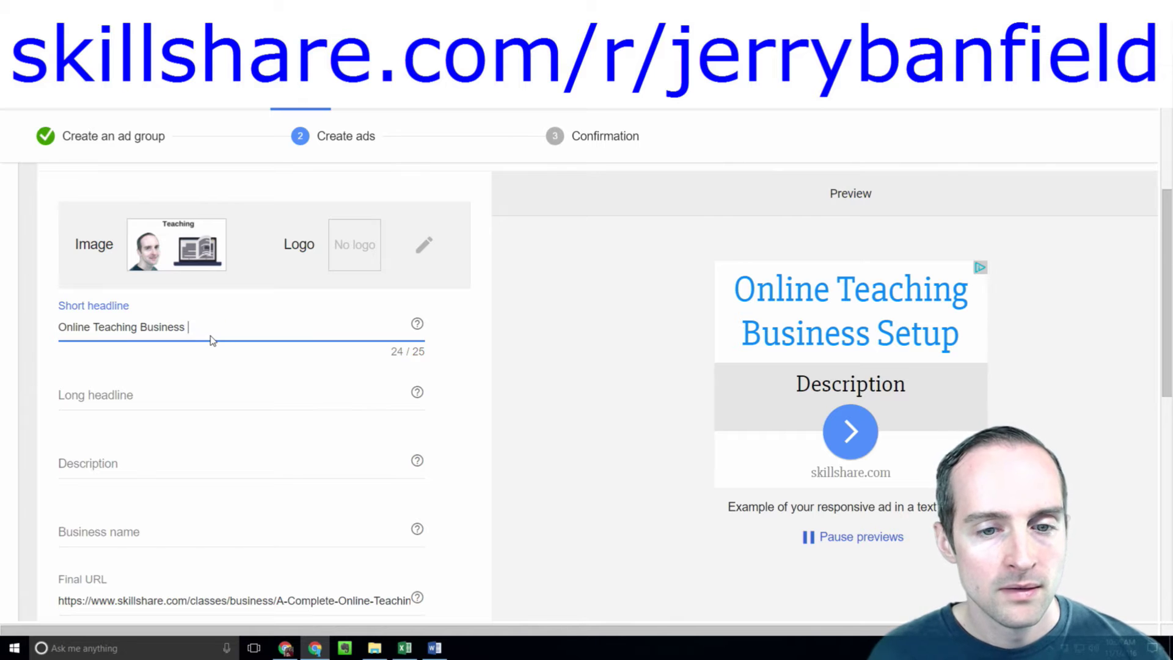
pyautogui.press('BackSpace')
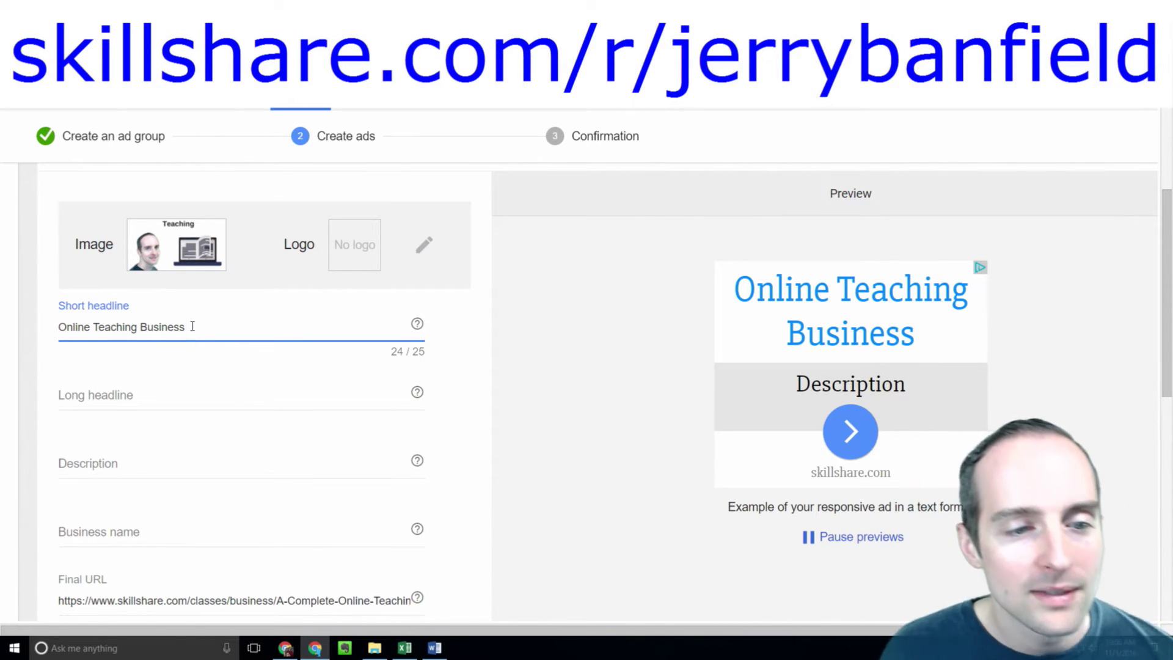
pyautogui.moveTo(186, 327); pyautogui.dragTo(35, 330)
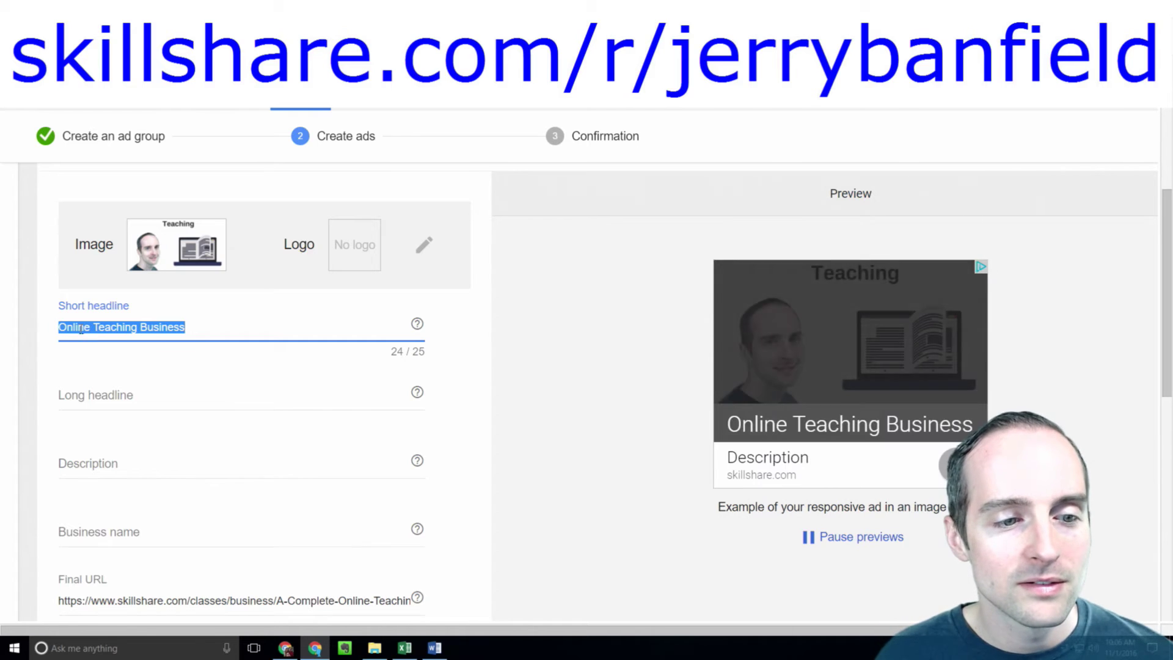
pyautogui.doubleClick(73, 327)
pyautogui.click(107, 326)
pyautogui.doubleClick(149, 327)
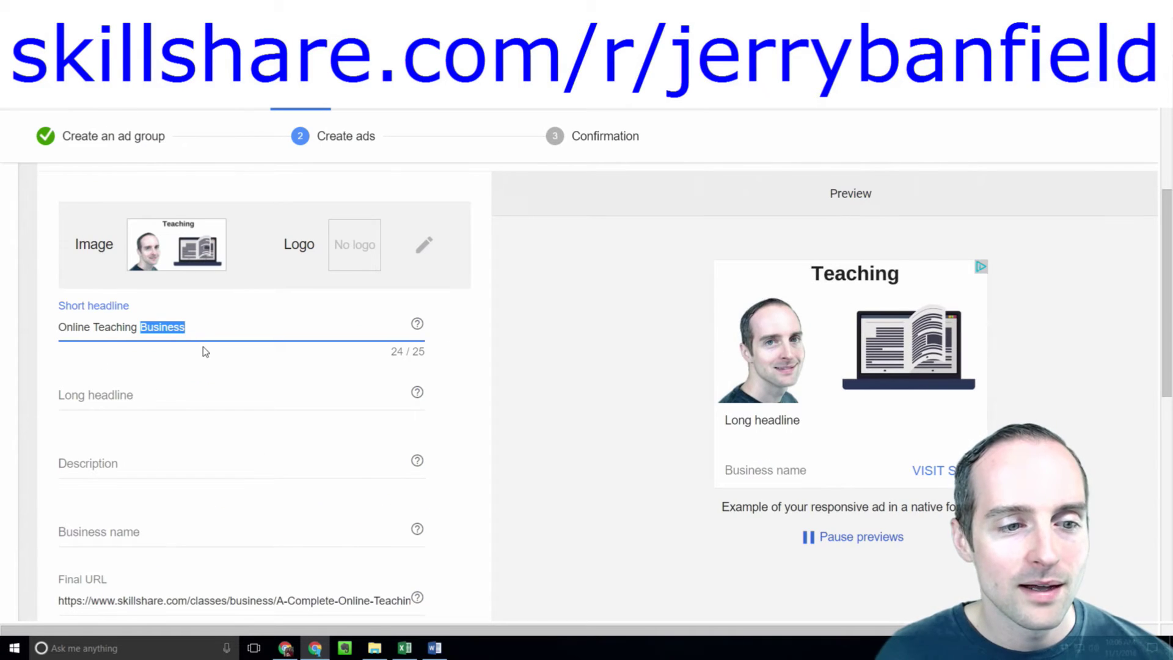
pyautogui.click(122, 402)
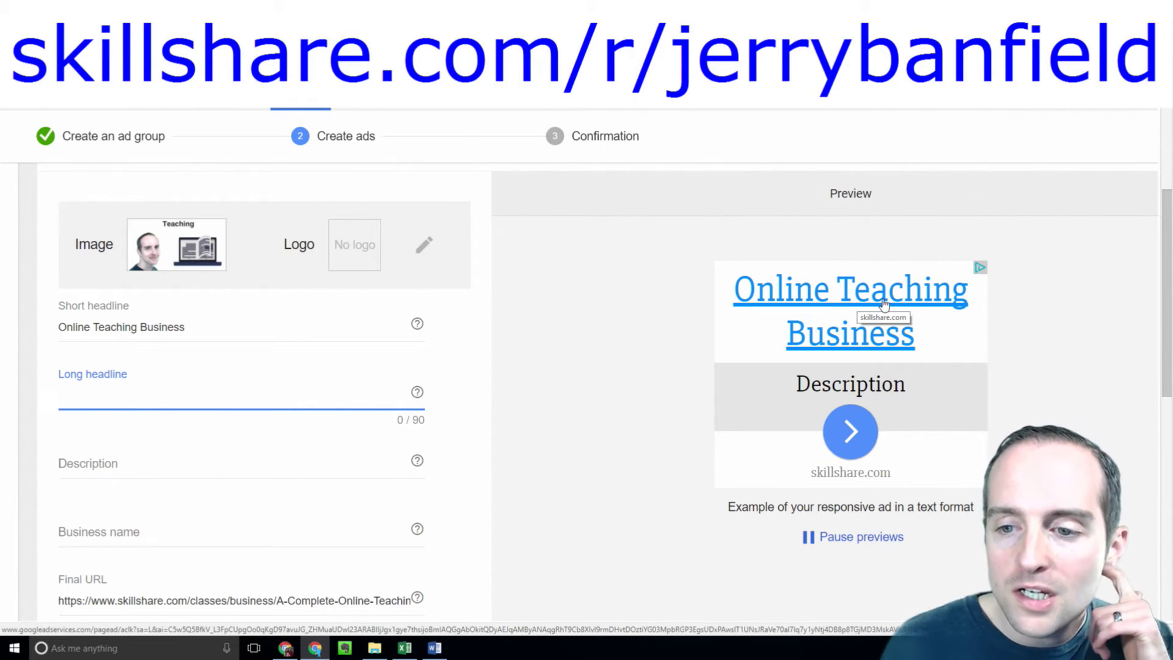
# Step: Enter the creator's website domain as the ad's business name (17 of 25 characters)
pyautogui.click(115, 472)
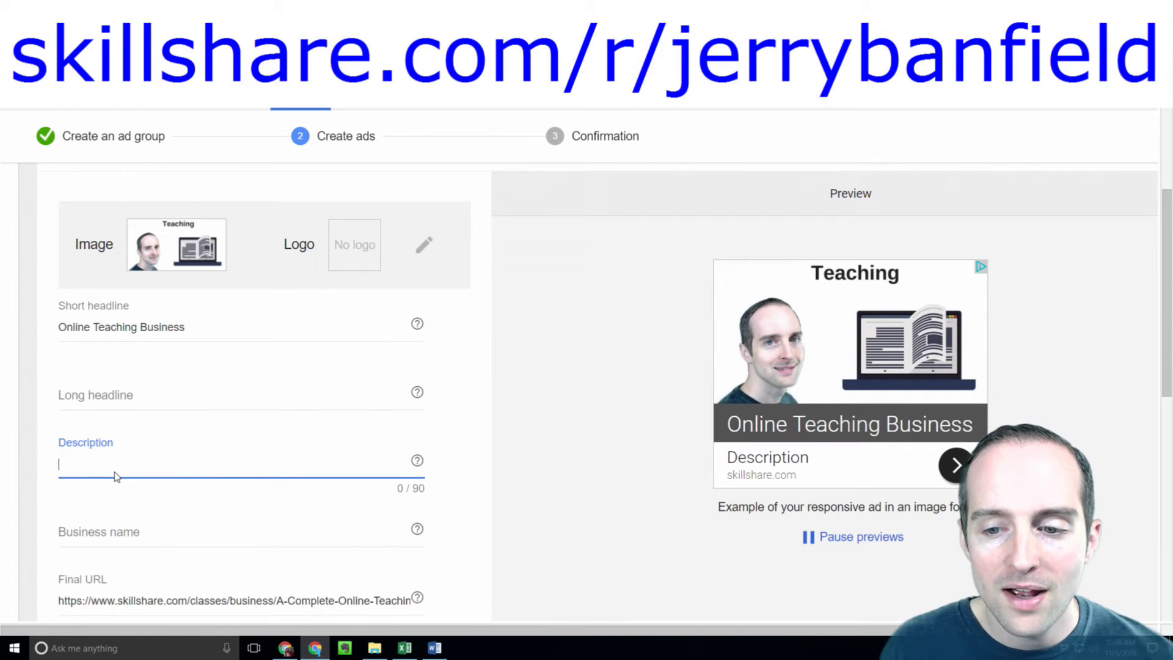
pyautogui.click(130, 396)
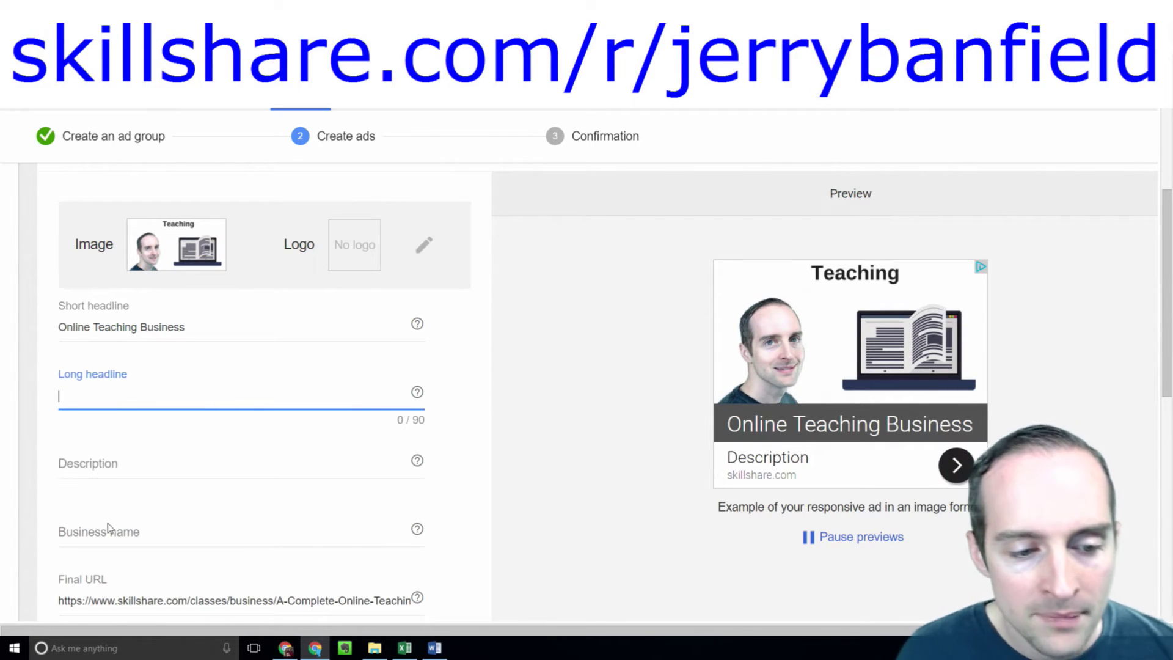
pyautogui.click(105, 529)
pyautogui.write('JerryBanfield.com')
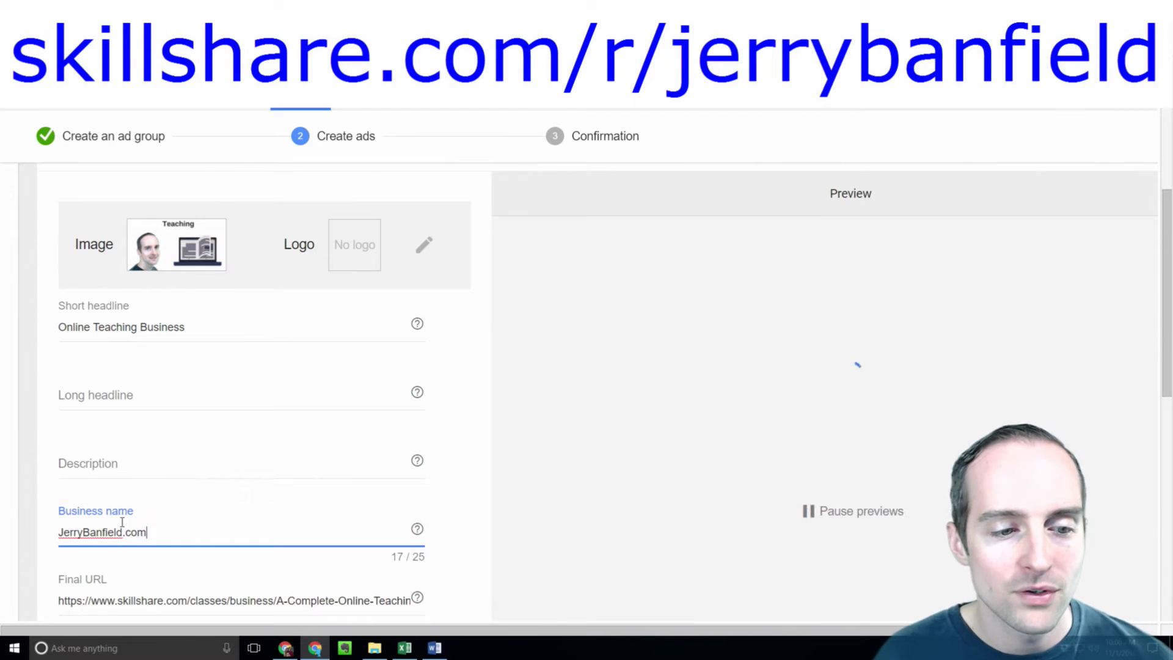
pyautogui.click(110, 399)
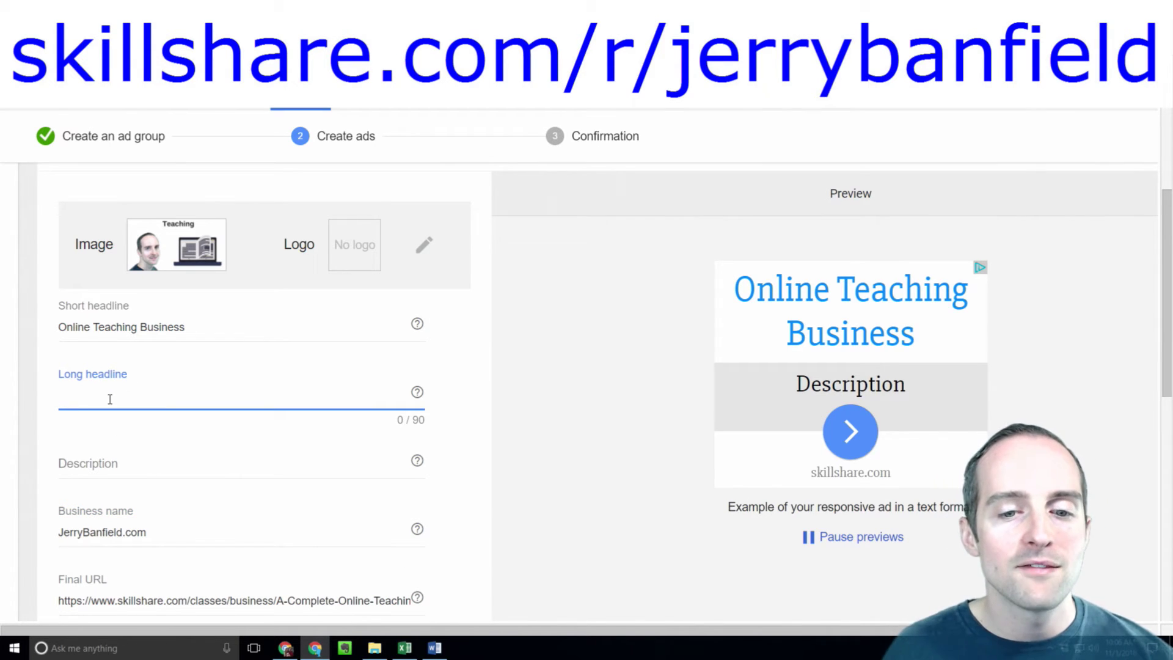
# Step: Write the long headline ending 'on Skillshare in this October 2016 class.' (88 of 90 characters)
pyautogui.write('See m')
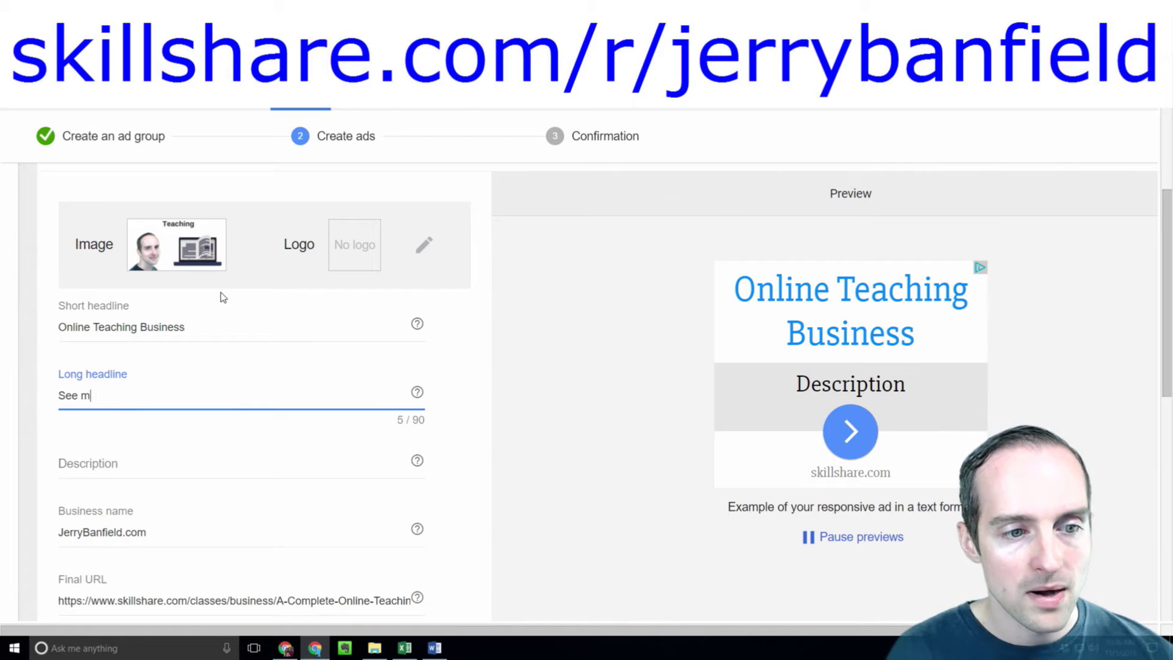
pyautogui.write('y complete online tea')
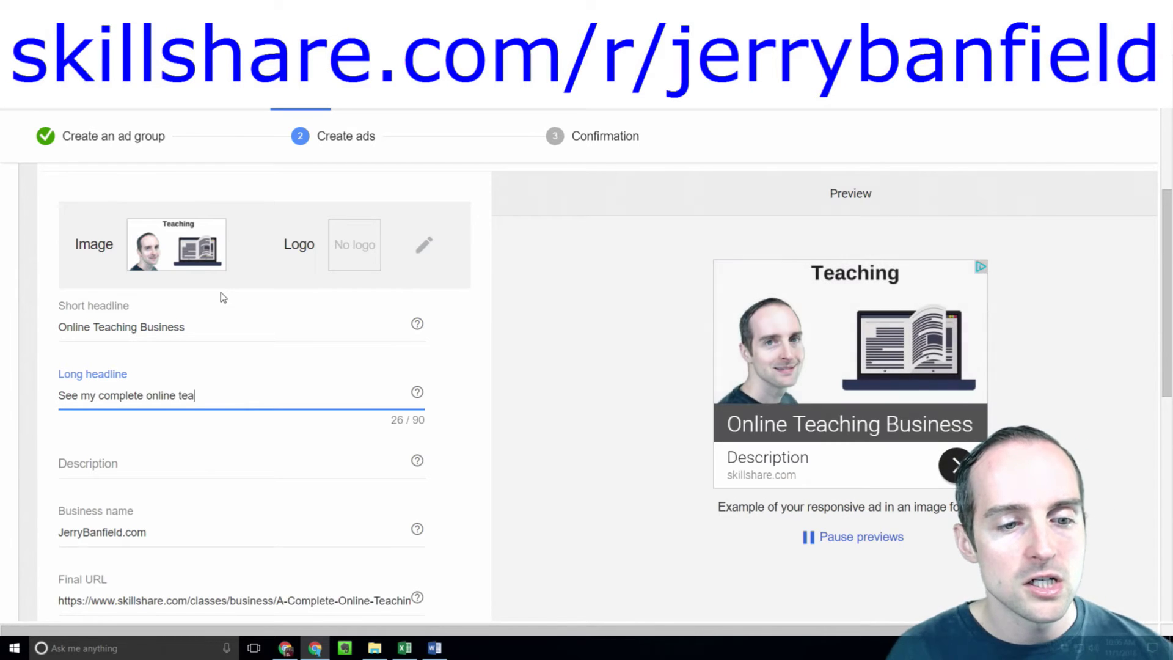
pyautogui.write('ching business set')
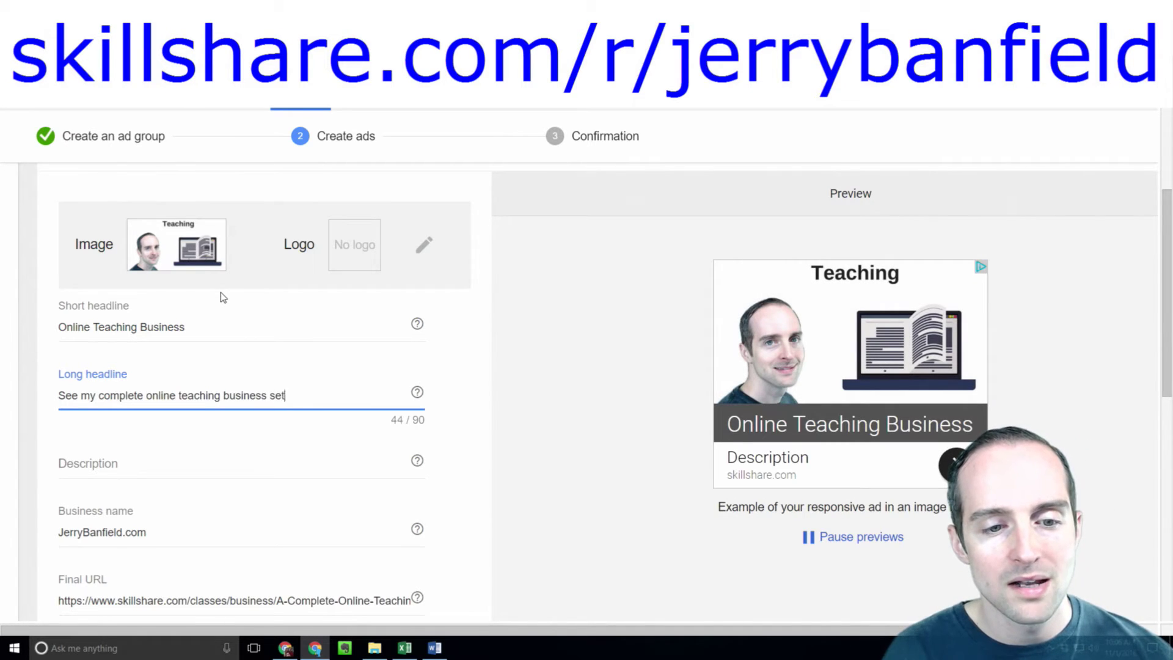
pyautogui.write('up on Skill')
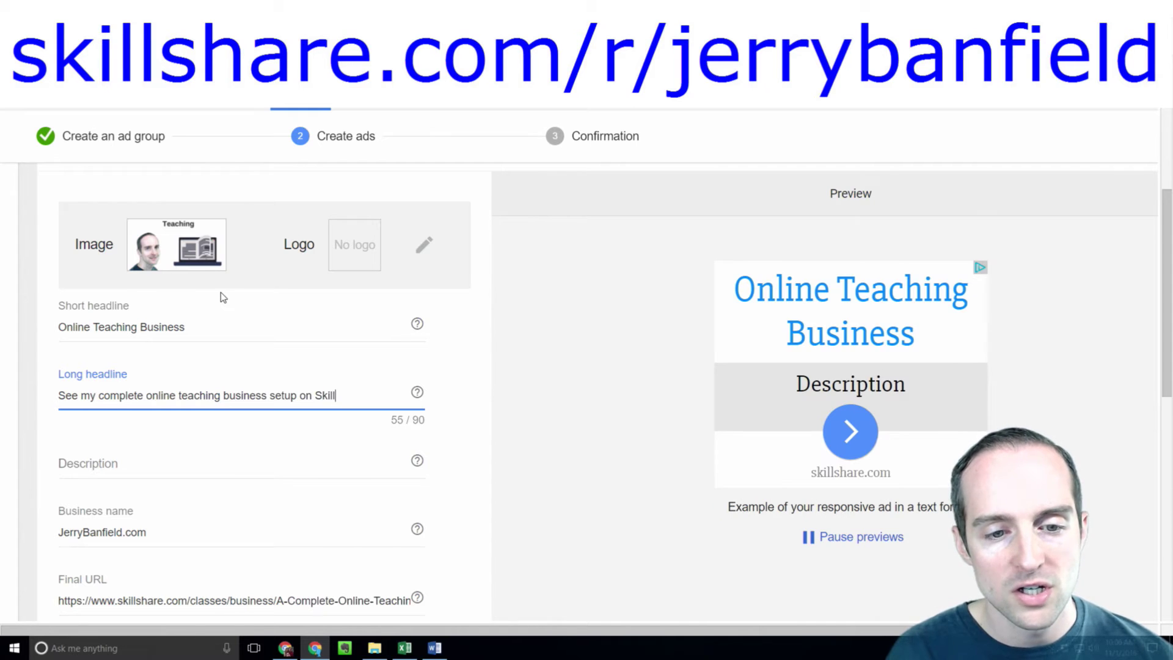
pyautogui.write('share ')
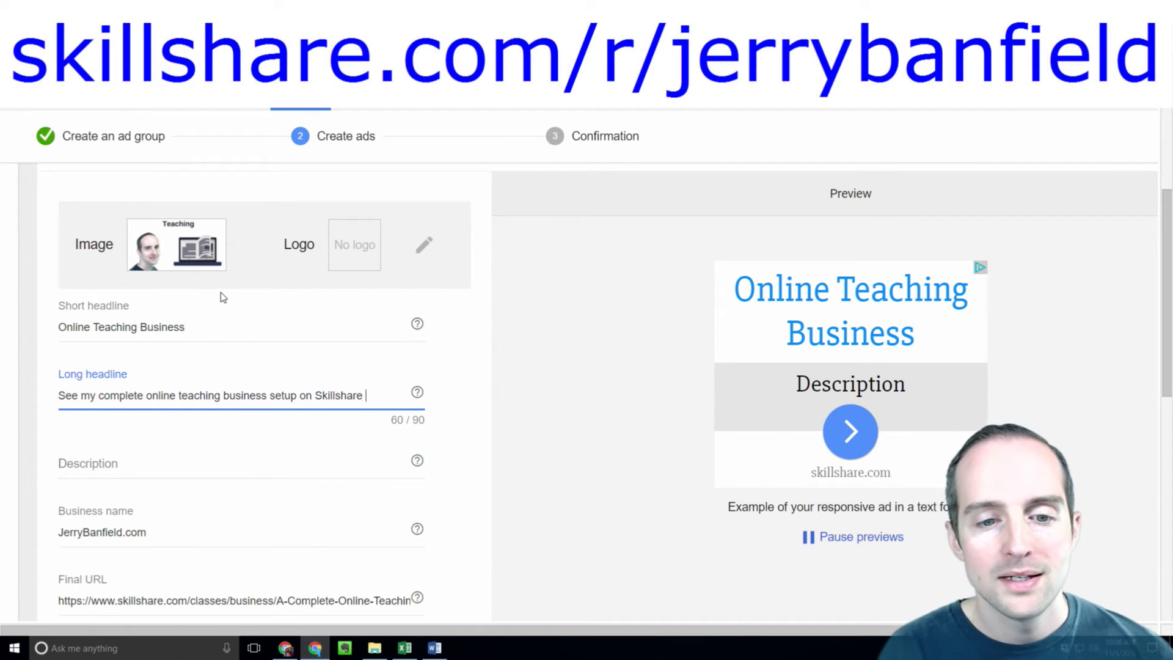
pyautogui.write('in this new class')
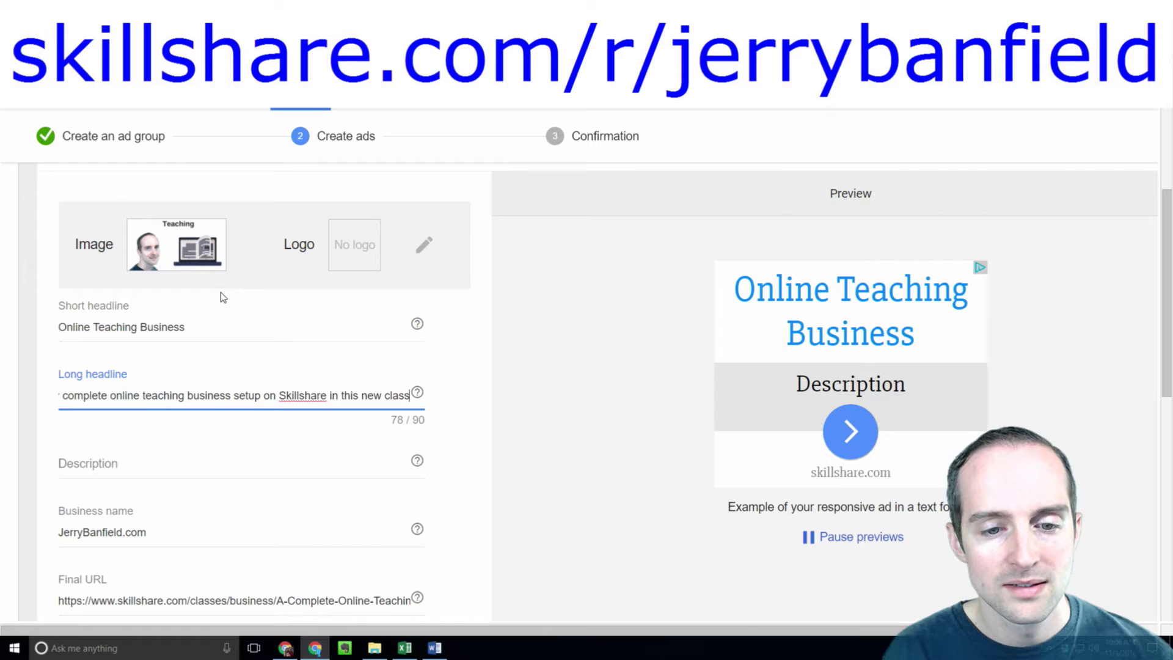
pyautogui.press('BackSpace')
pyautogui.press('BackSpace')
pyautogui.press('BackSpace')
pyautogui.press('BackSpace')
pyautogui.press('BackSpace')
pyautogui.press('BackSpace')
pyautogui.press('BackSpace')
pyautogui.press('BackSpace')
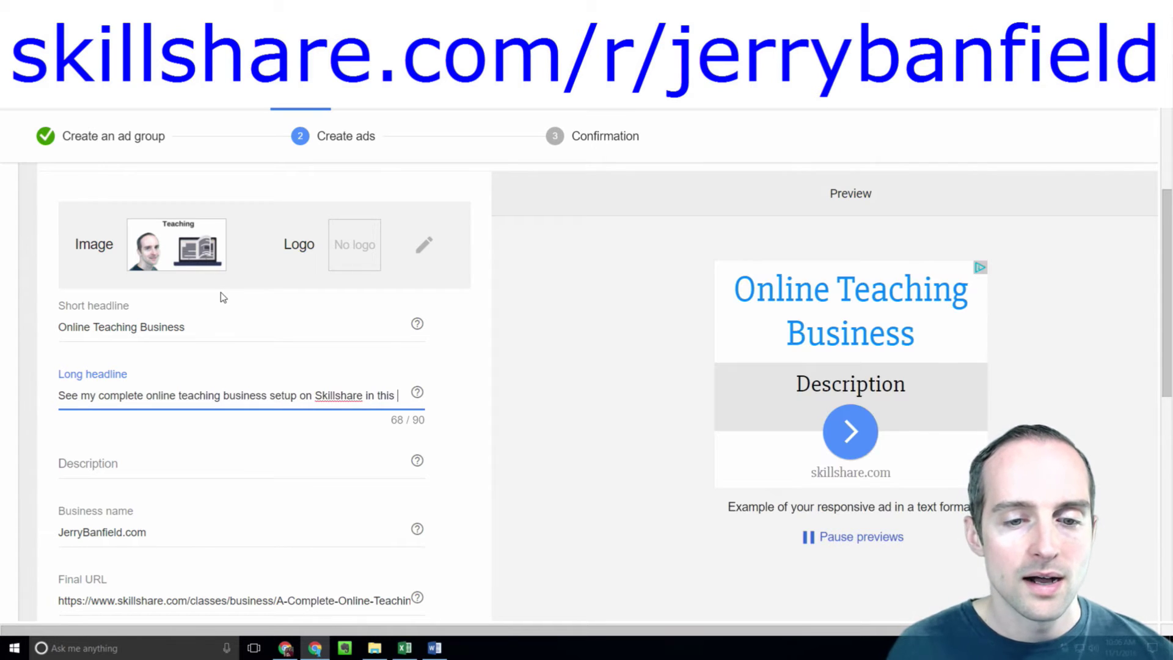
pyautogui.write('October 2016')
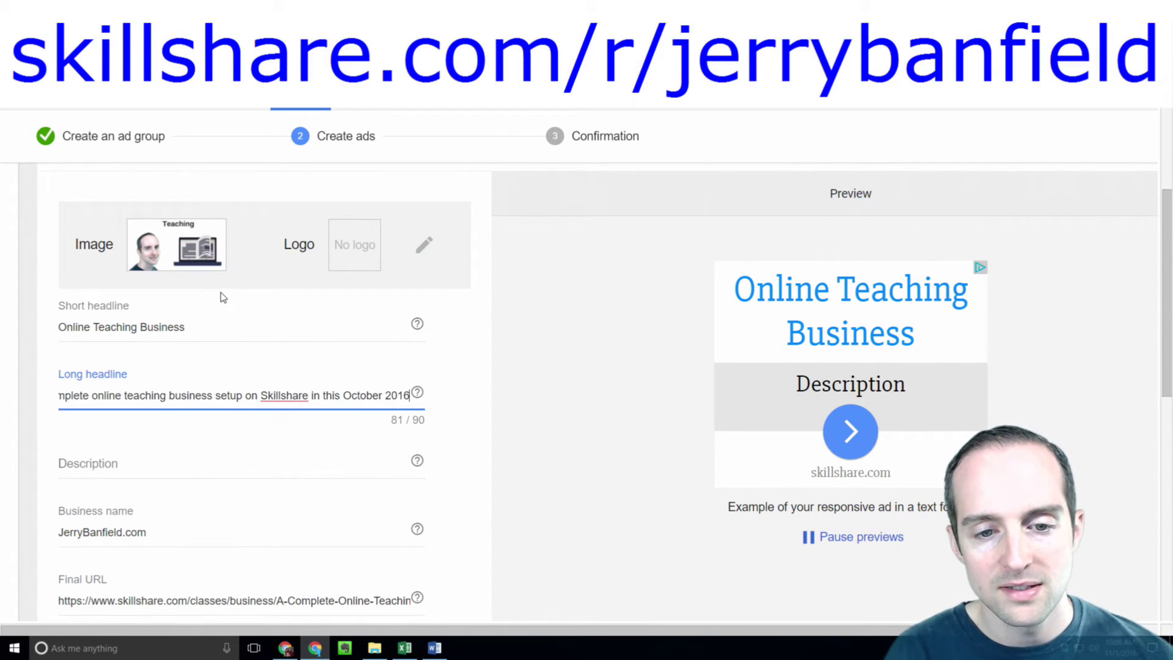
pyautogui.write(' class.')
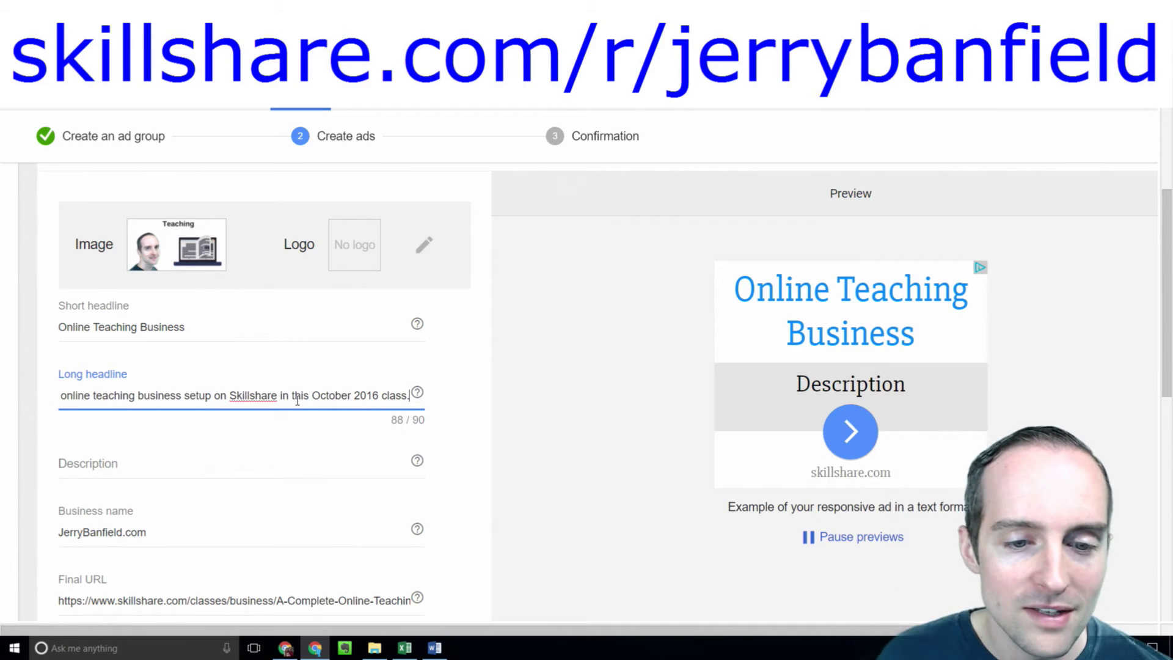
pyautogui.moveTo(343, 397); pyautogui.dragTo(55, 398)
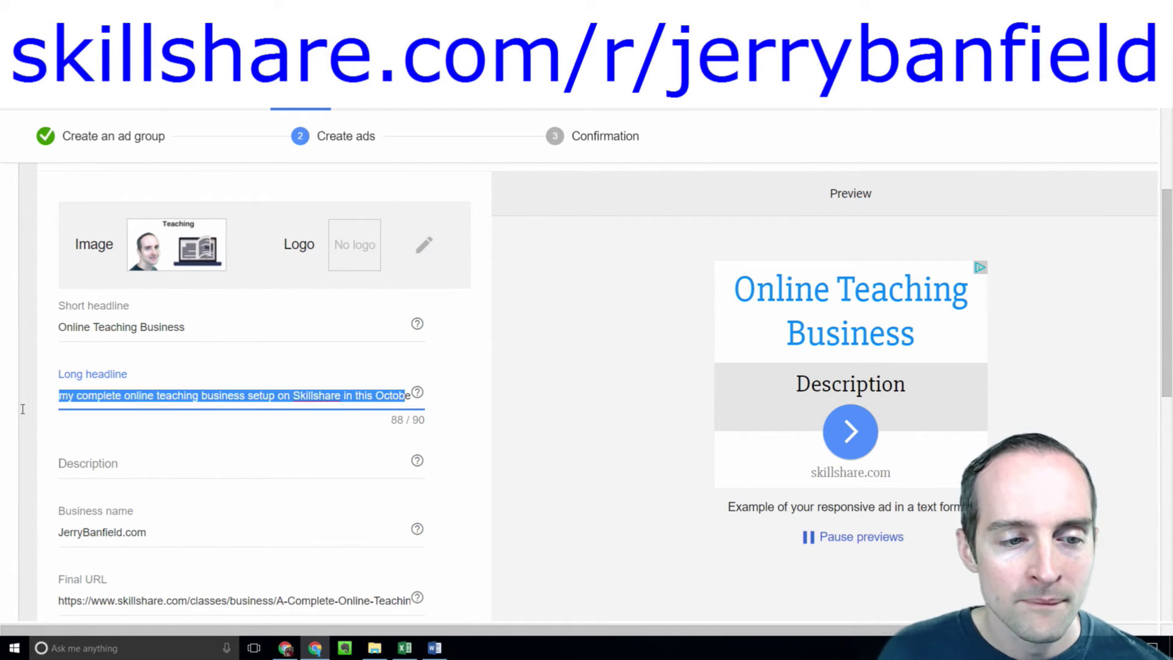
pyautogui.click(102, 397)
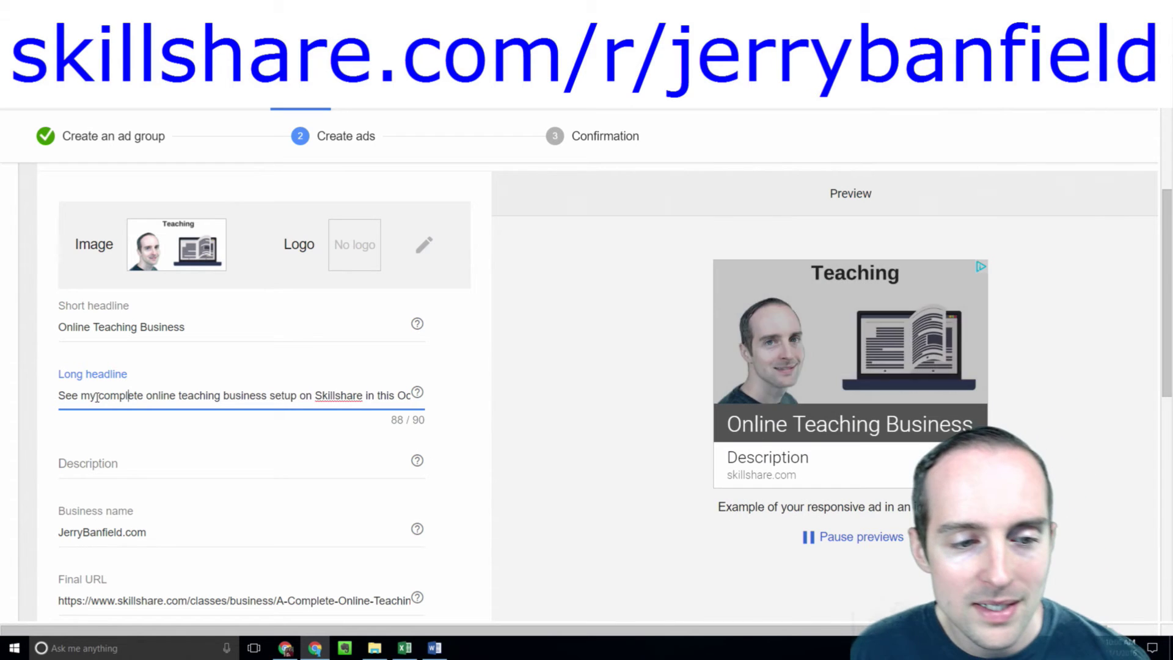
pyautogui.click(192, 326)
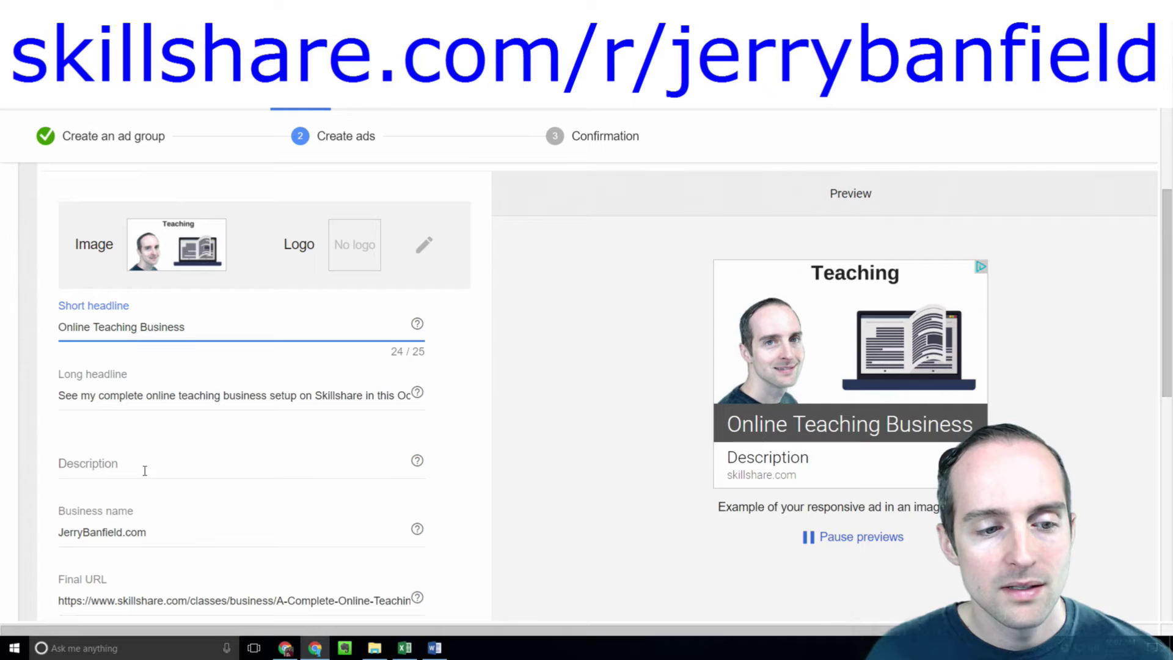
# Step: Replace the short headline with 'New', the instructor's name, and 'Class', fixing typos along the way
pyautogui.click(110, 467)
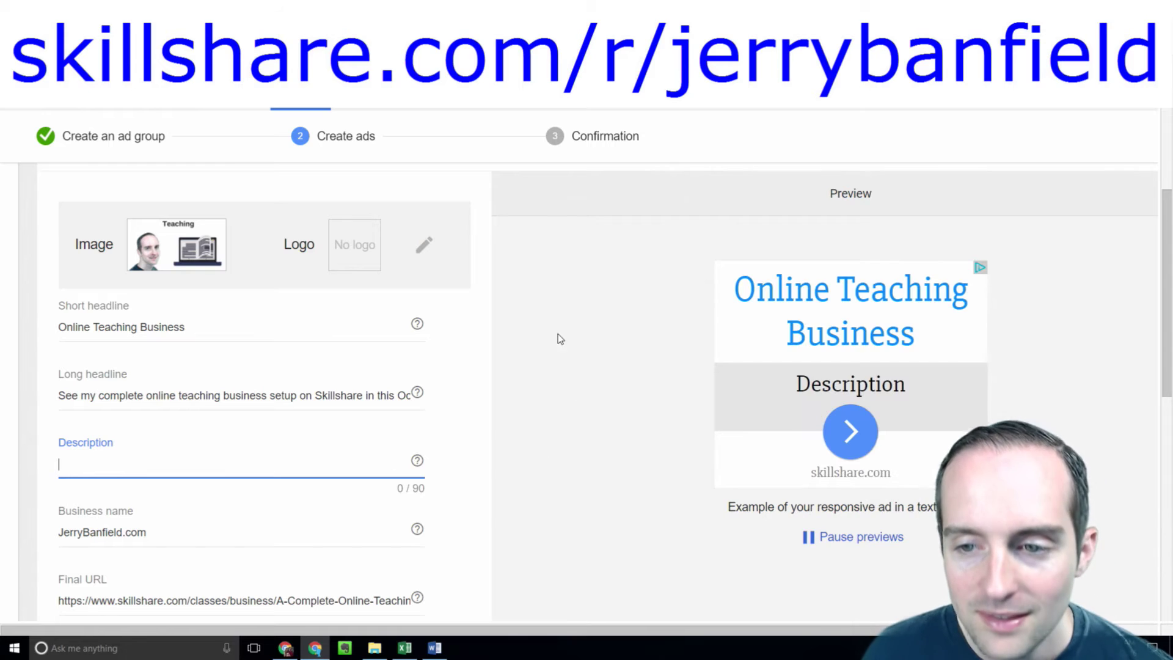
pyautogui.tripleClick(192, 326)
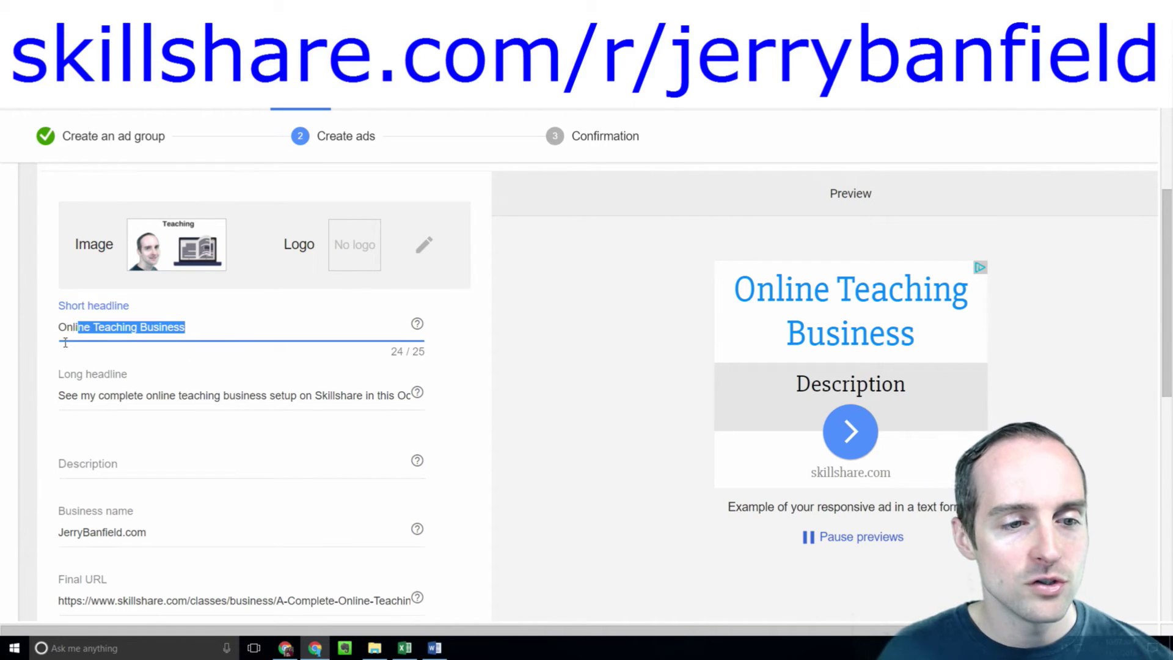
pyautogui.write('Jerry')
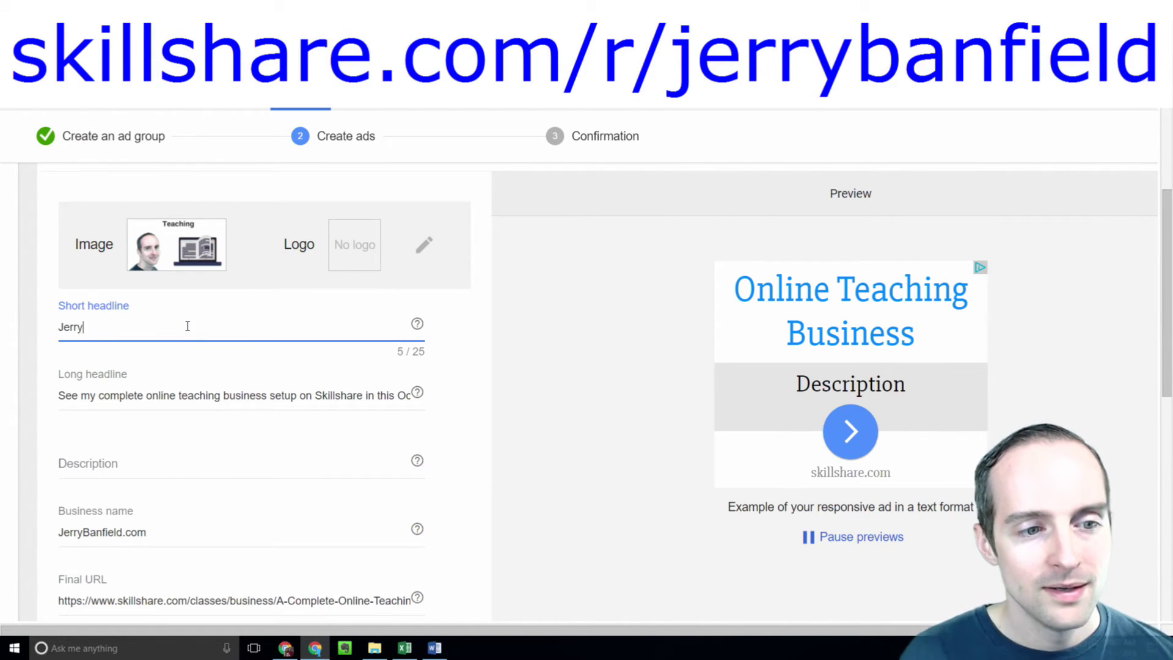
pyautogui.write(' Banfield')
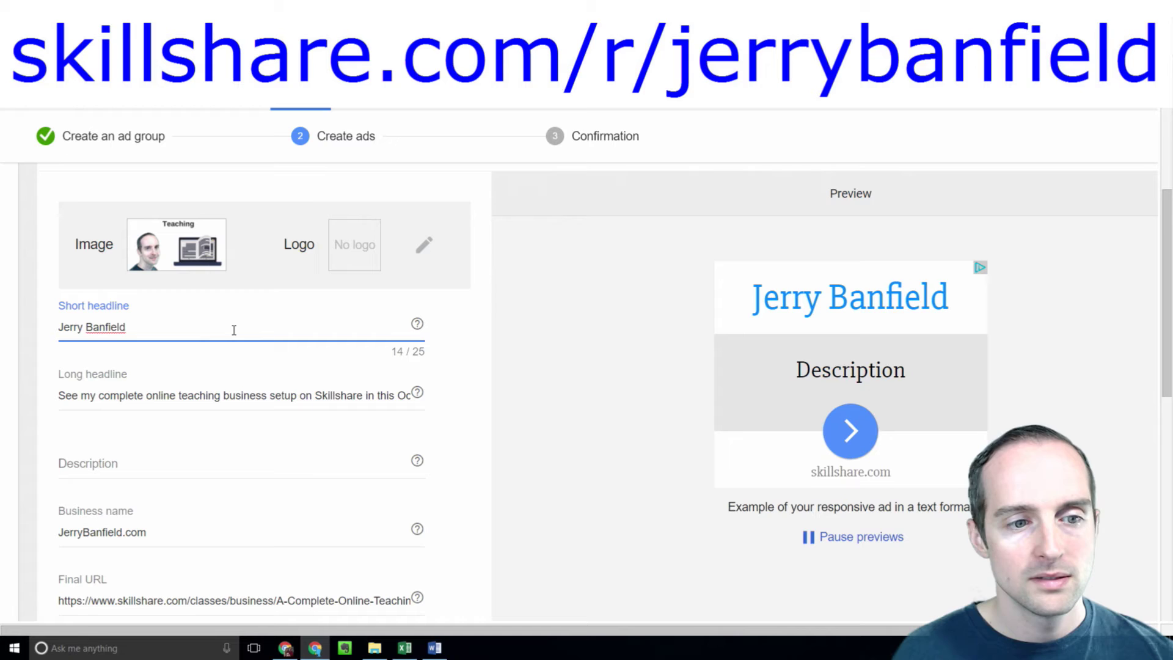
pyautogui.write('  Clas')
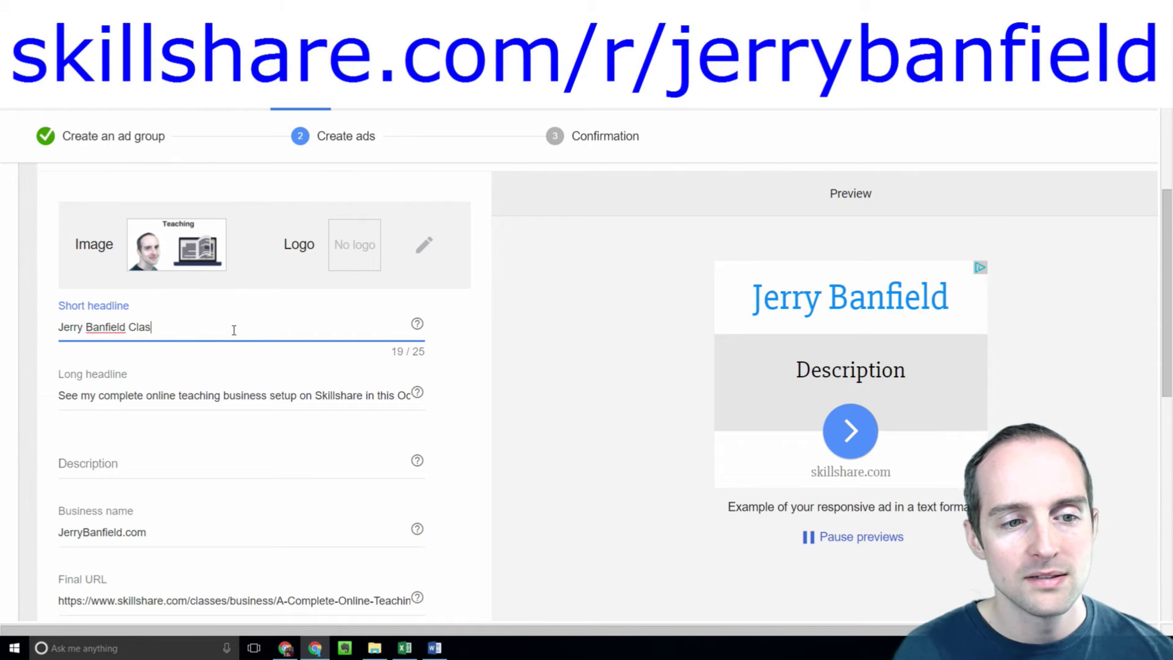
pyautogui.hotkey('ctrl', 'BackSpace')
pyautogui.hotkey('ctrl', 'BackSpace')
pyautogui.hotkey('ctrl', 'BackSpace')
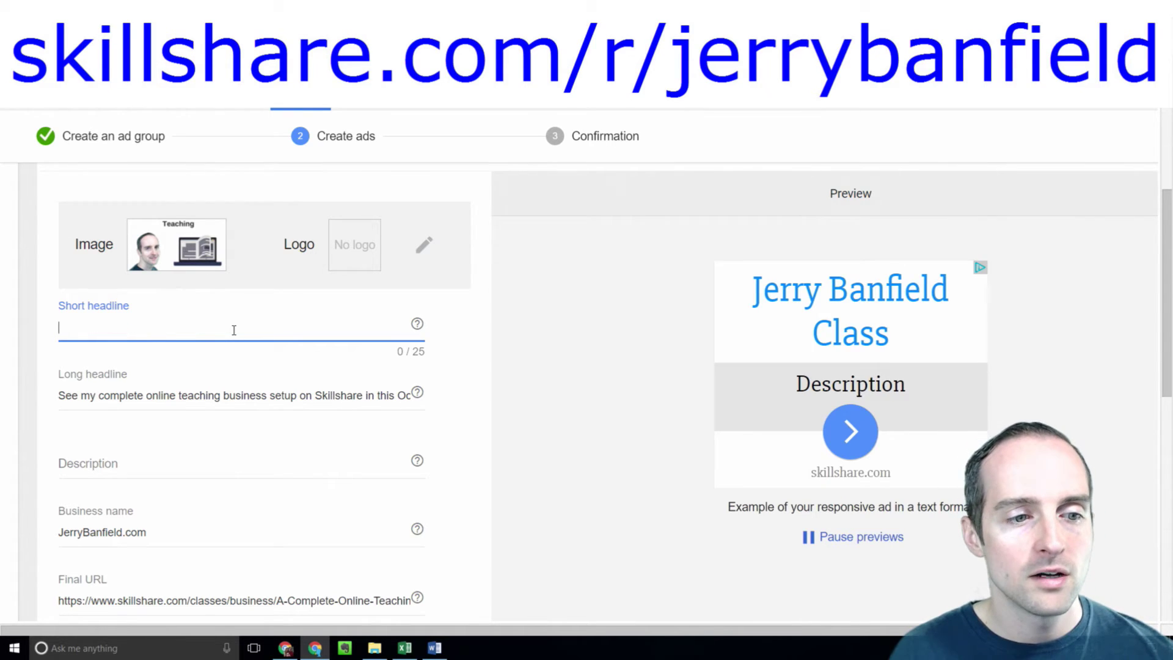
pyautogui.write('New JErry')
pyautogui.press('BackSpace')
pyautogui.press('BackSpace')
pyautogui.press('BackSpace')
pyautogui.press('BackSpace')
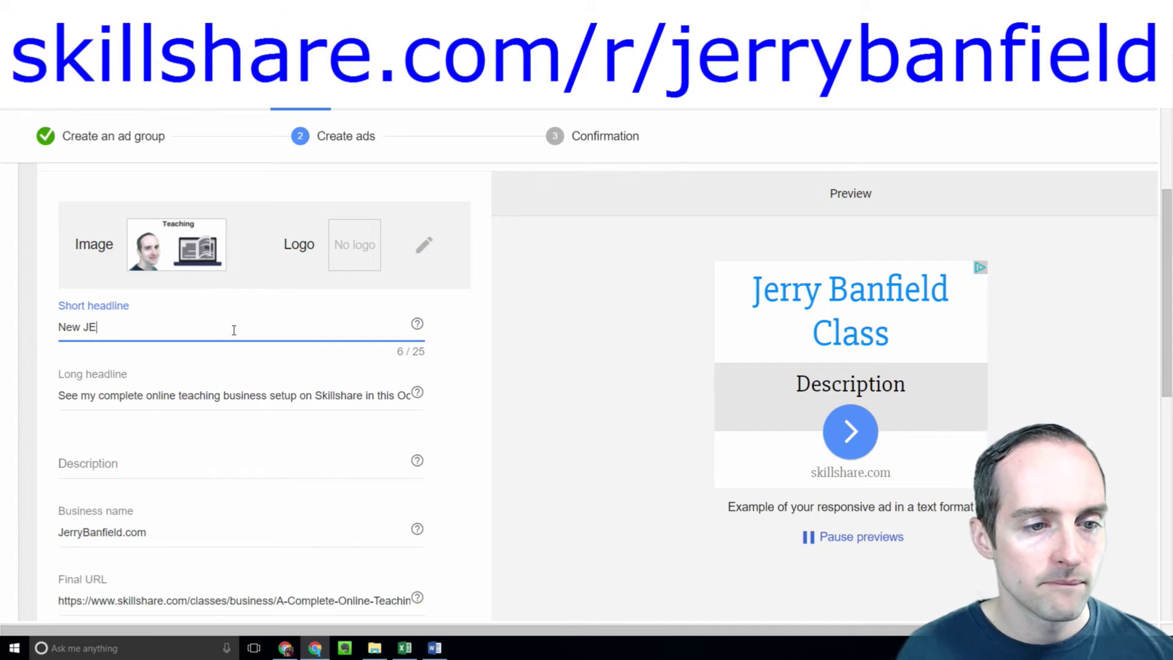
pyautogui.write('erry GB')
pyautogui.press('BackSpace')
pyautogui.press('BackSpace')
pyautogui.write('Ba')
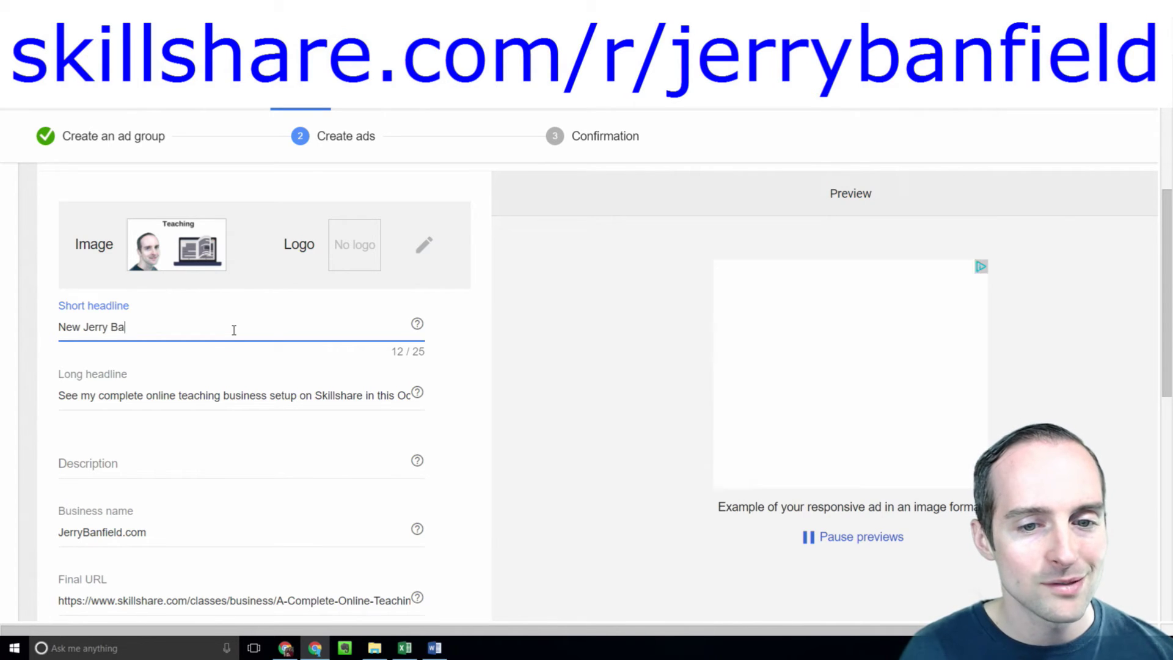
pyautogui.write('nfield Class')
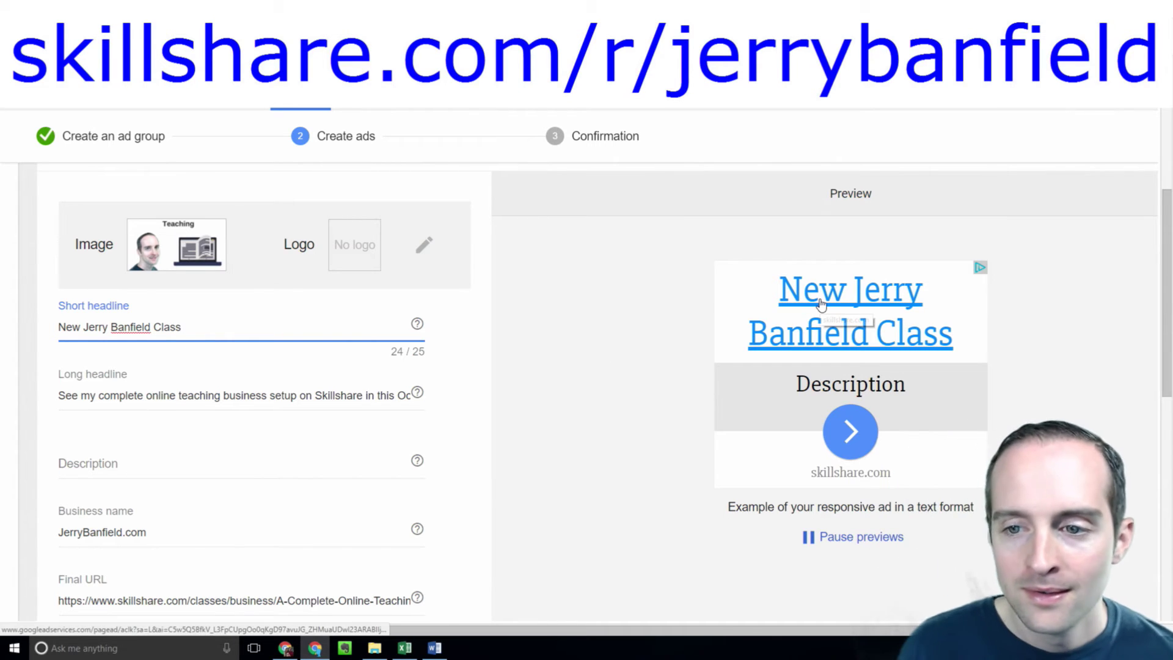
pyautogui.doubleClick(68, 394)
pyautogui.write('Enroll')
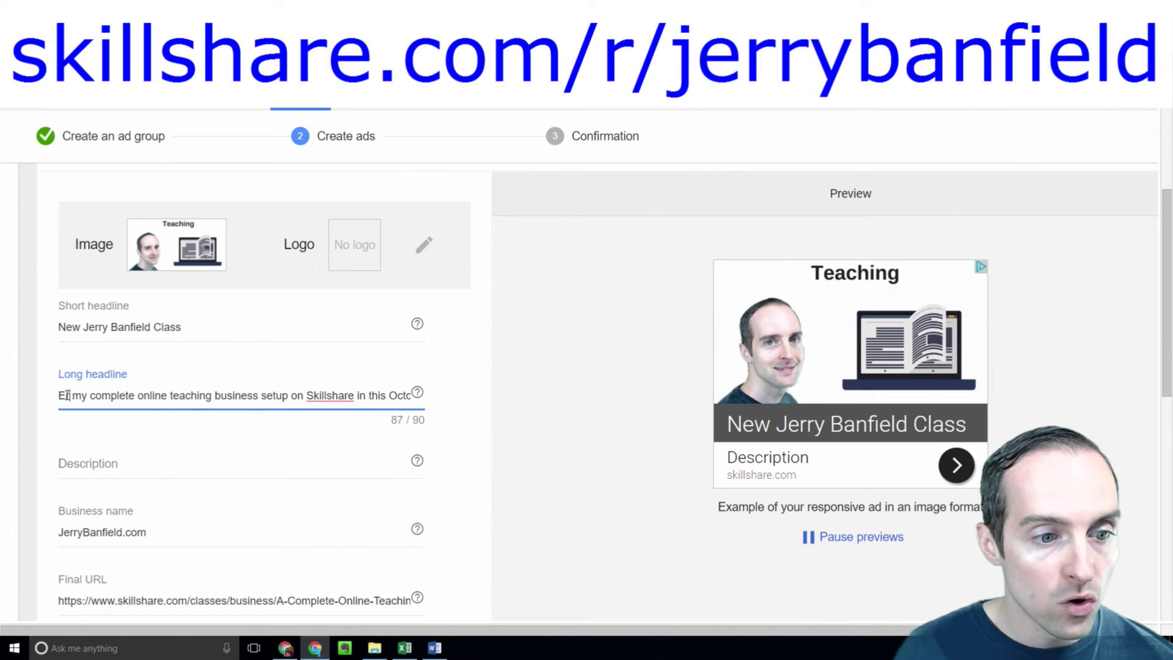
pyautogui.write(' in')
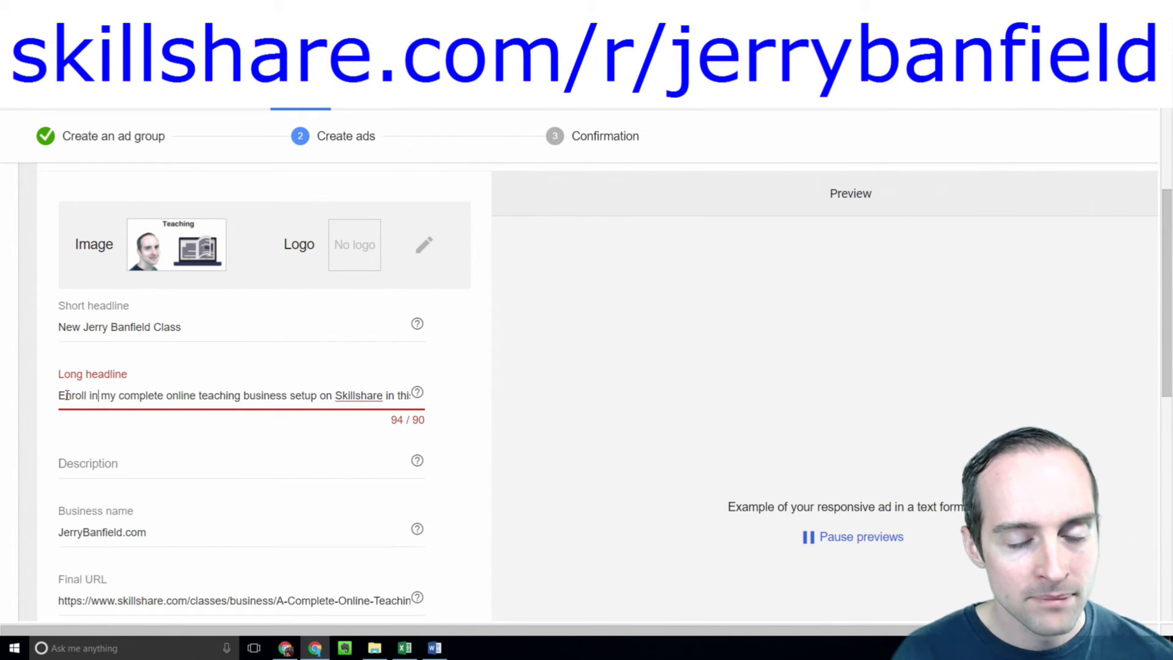
pyautogui.press('Delete')
pyautogui.press('Delete')
pyautogui.press('Delete')
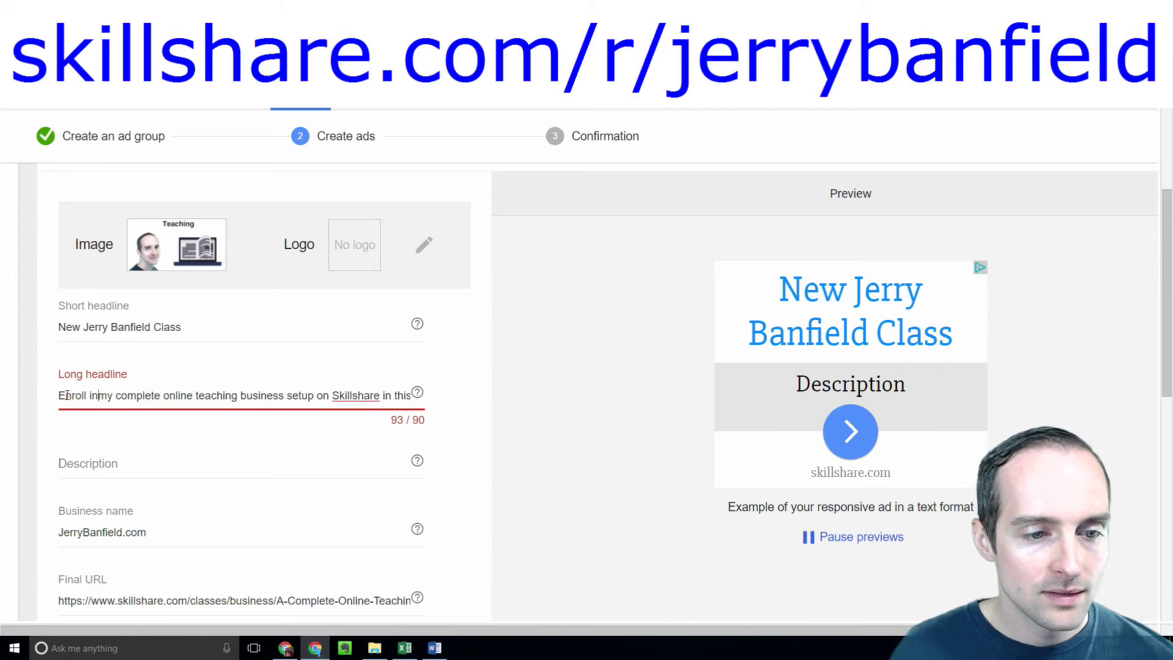
pyautogui.write('a')
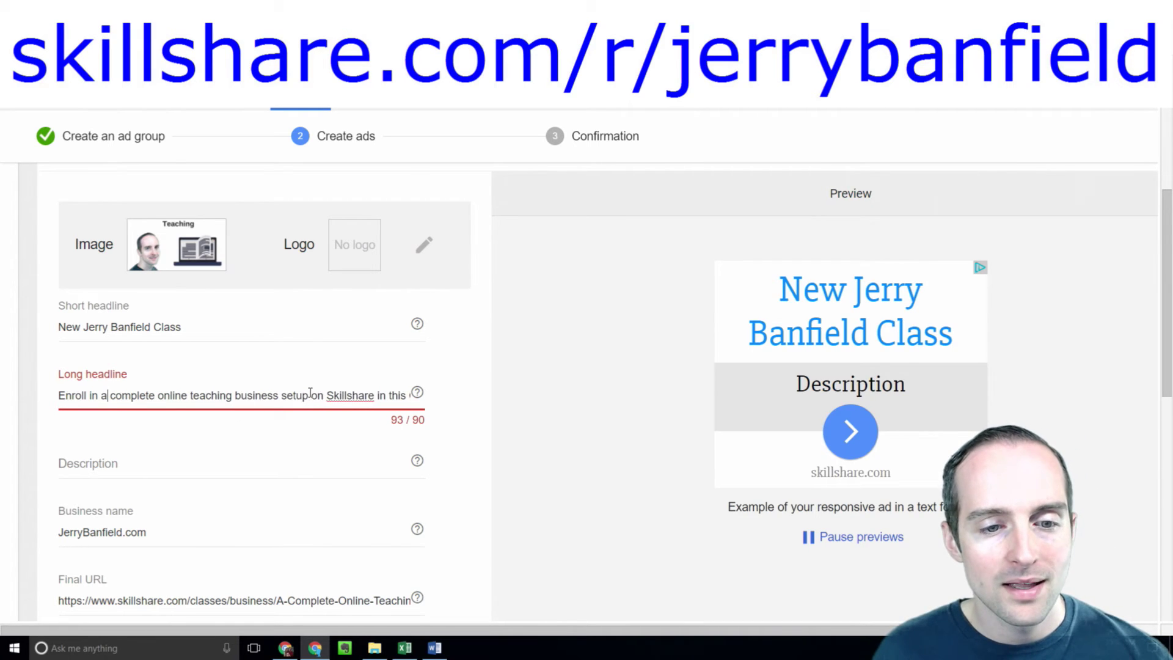
pyautogui.tripleClick(109, 396)
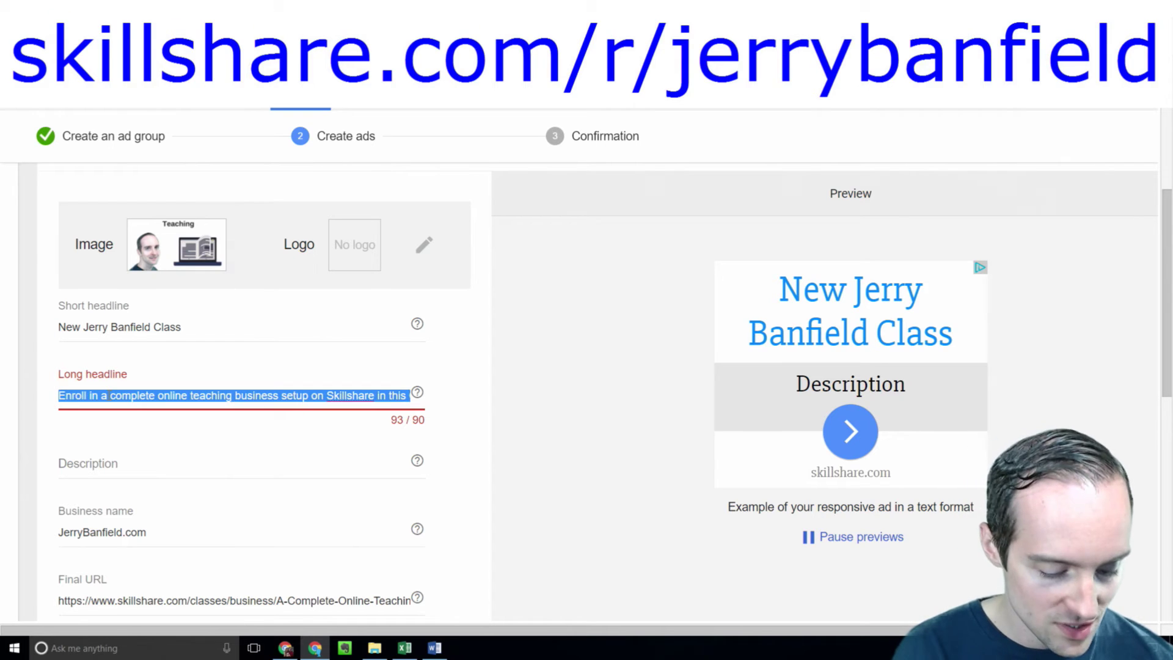
pyautogui.write('E')
pyautogui.press('BackSpace')
pyautogui.hotkey('ctrl', 'z')
pyautogui.hotkey('ctrl', 'z')
pyautogui.hotkey('ctrl', 'z')
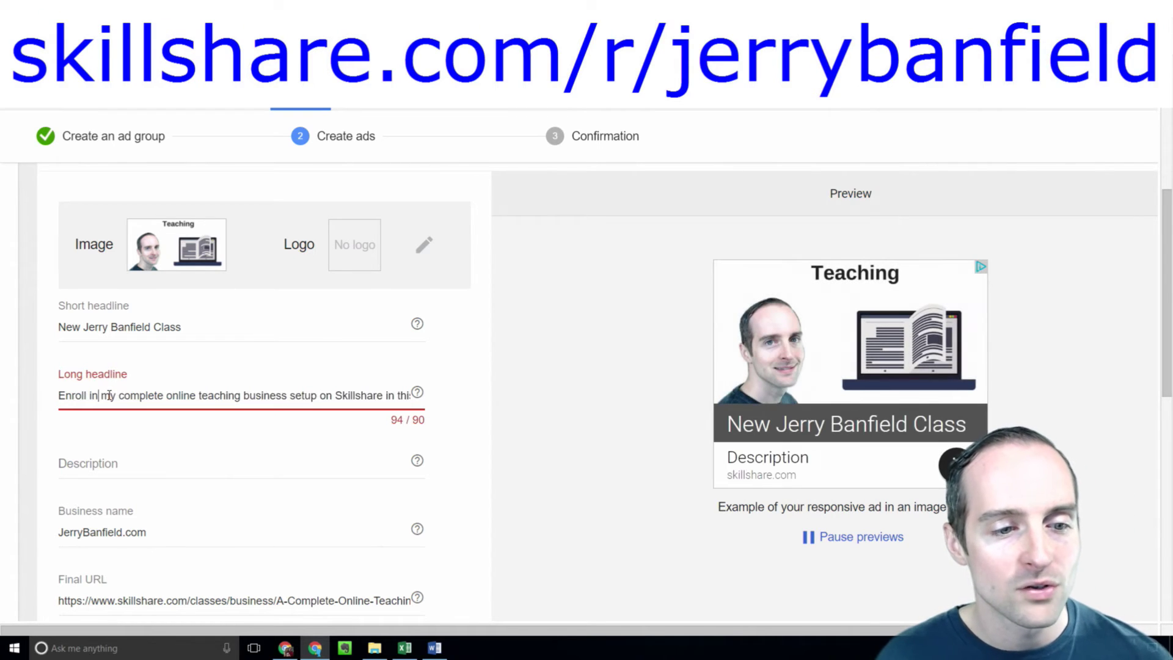
pyautogui.hotkey('ctrl', 'z')
pyautogui.hotkey('ctrl', 'z')
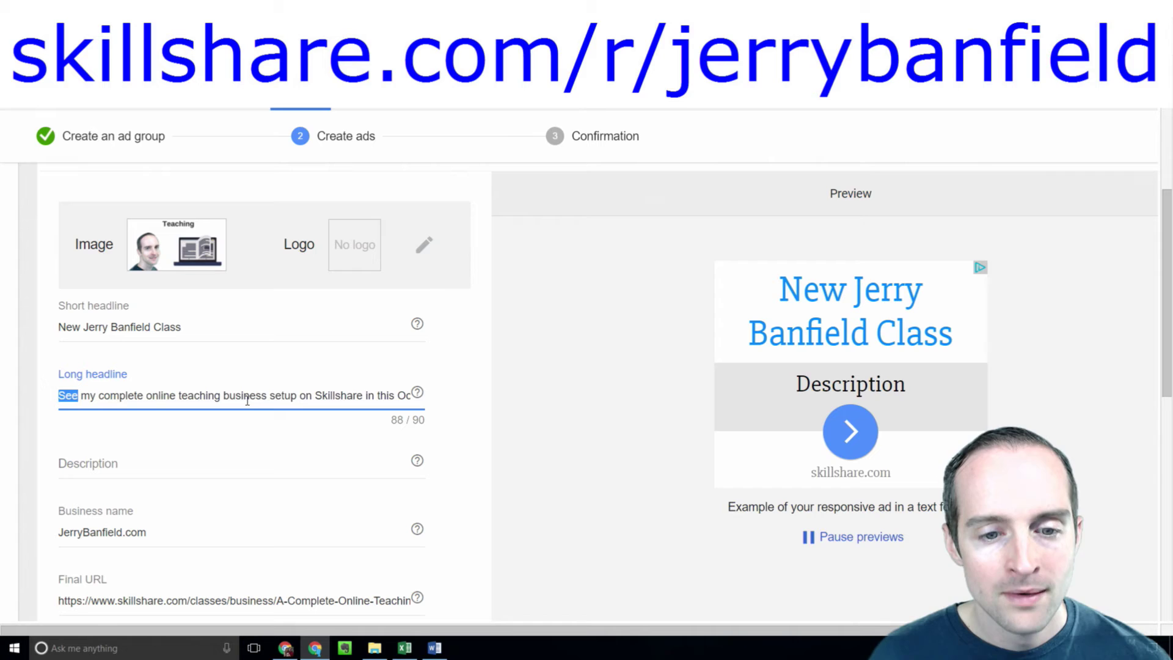
pyautogui.click(249, 397)
# Step: Draft a description starting 'Enroll in A Complete Online Teaching Business Setup' and remove the Skillshare wording
pyautogui.click(123, 467)
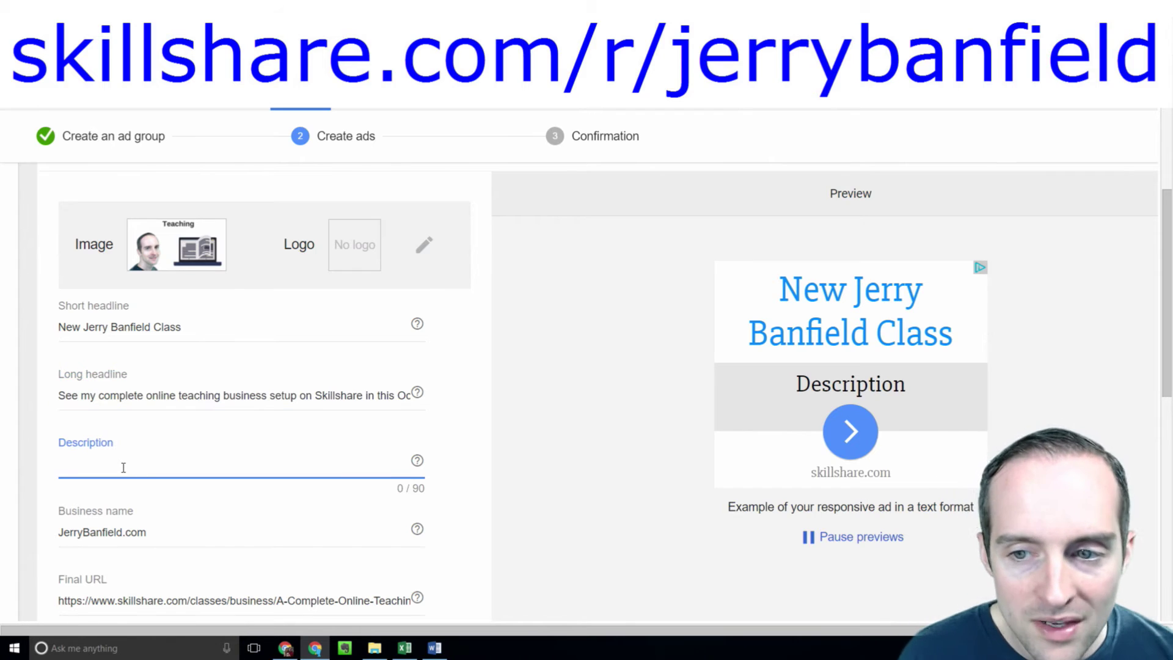
pyautogui.write('Enroll i')
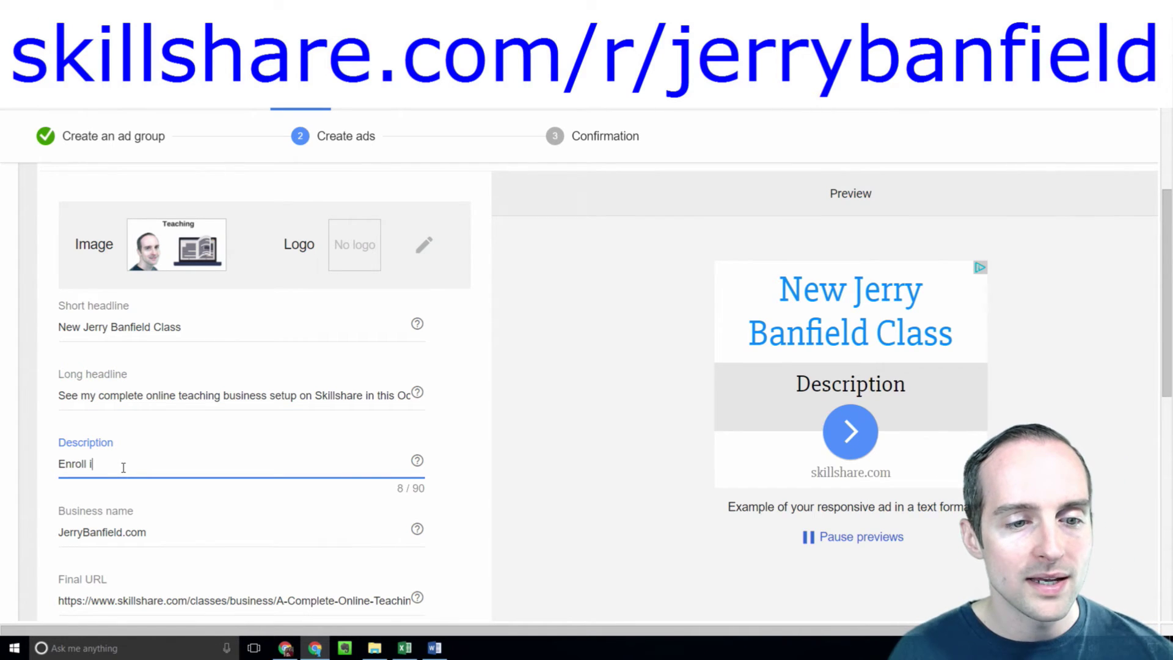
pyautogui.write('n A Comple')
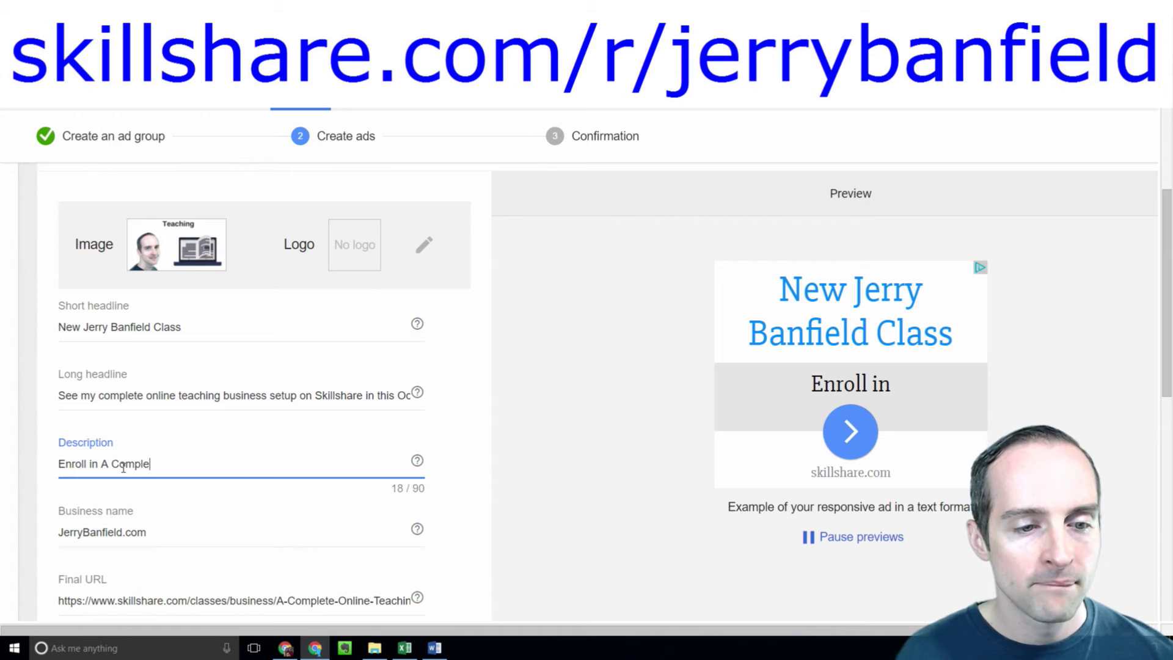
pyautogui.write('te Online Teachin')
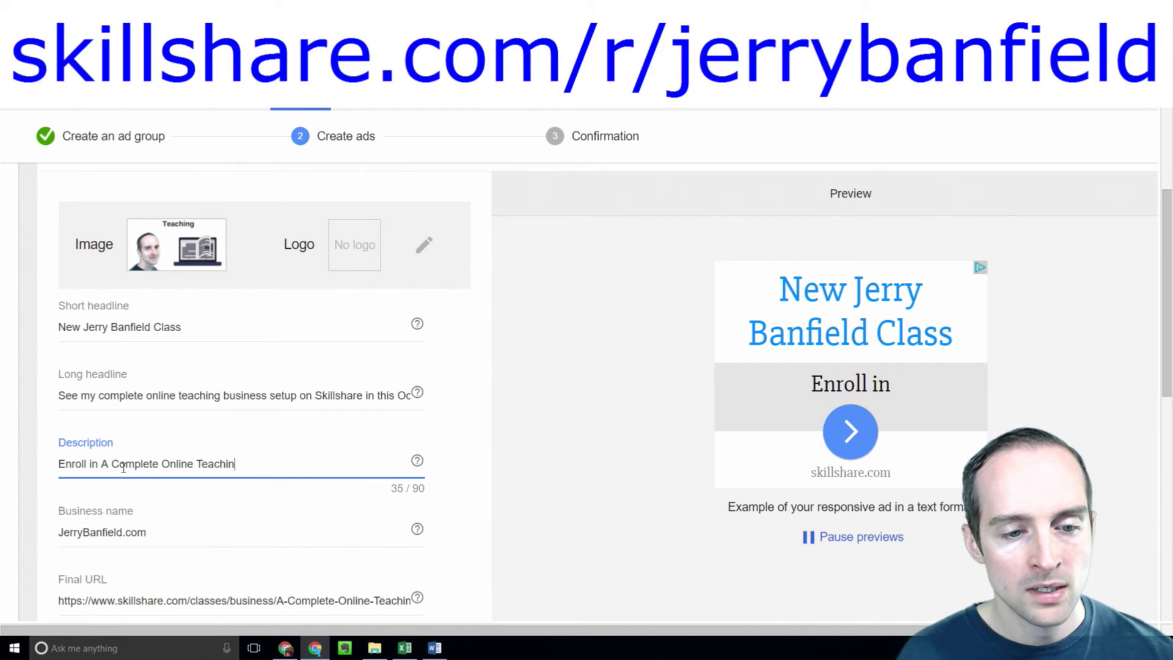
pyautogui.write('g Business Se')
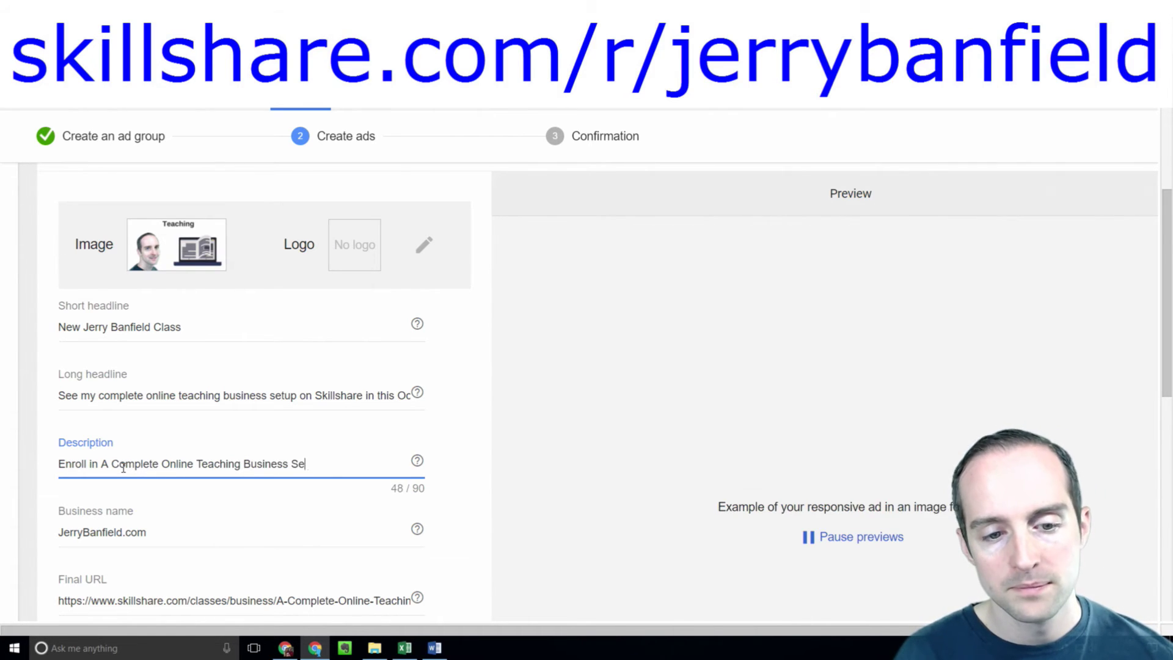
pyautogui.write('tup with me on')
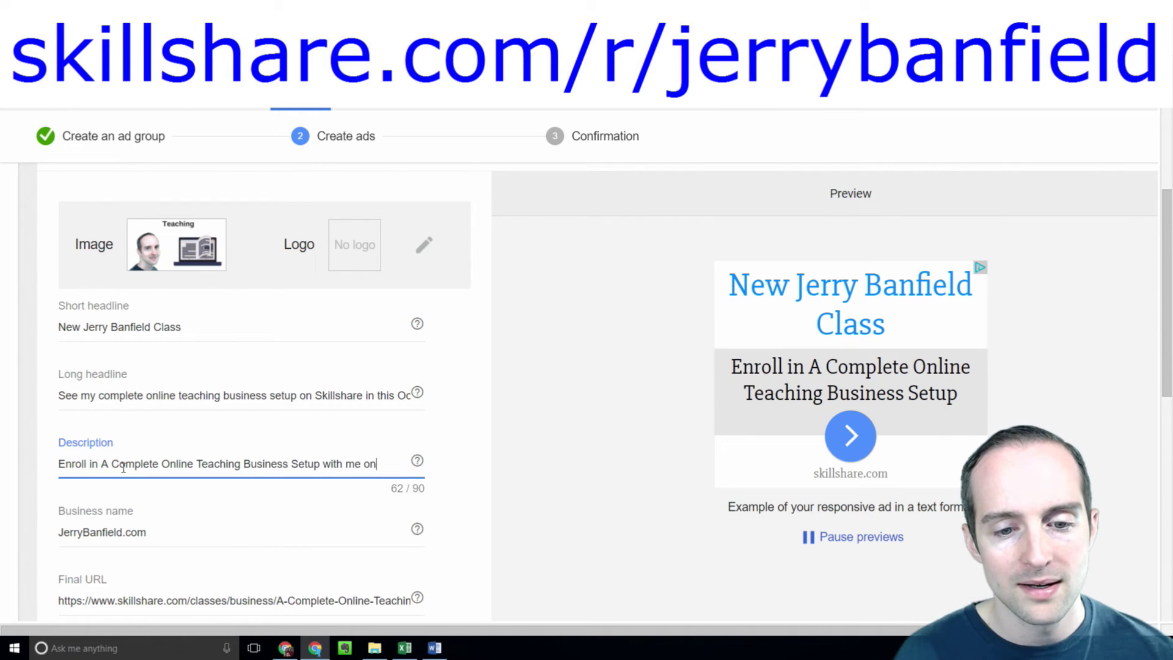
pyautogui.write(' Skillshare to se')
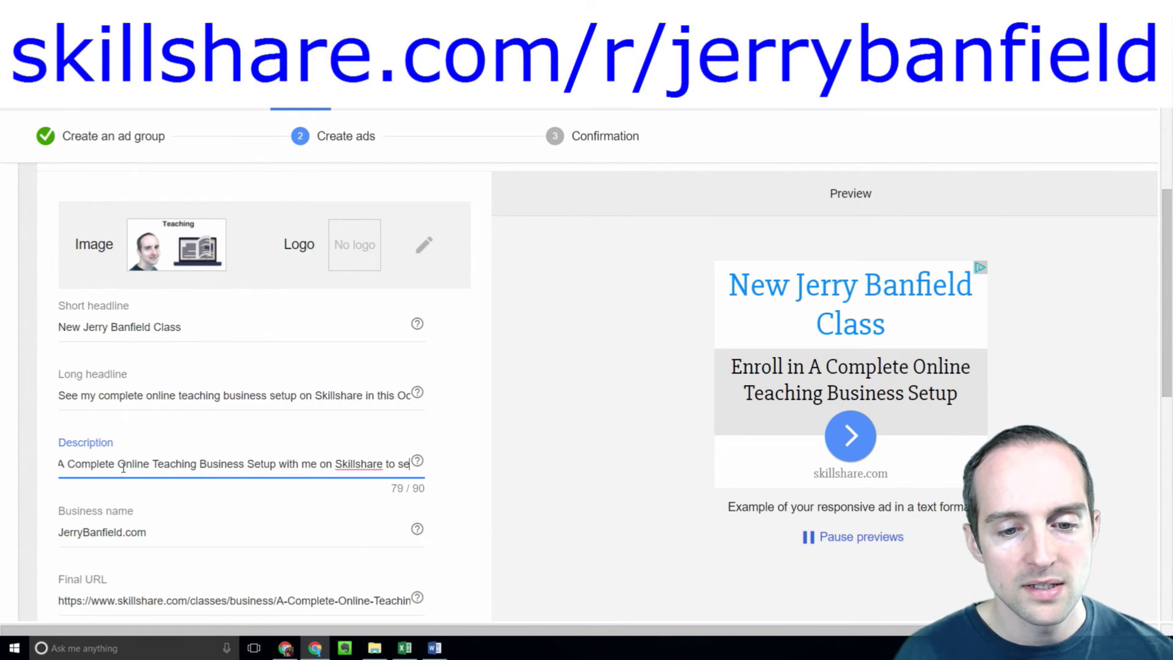
pyautogui.write('e how I do this')
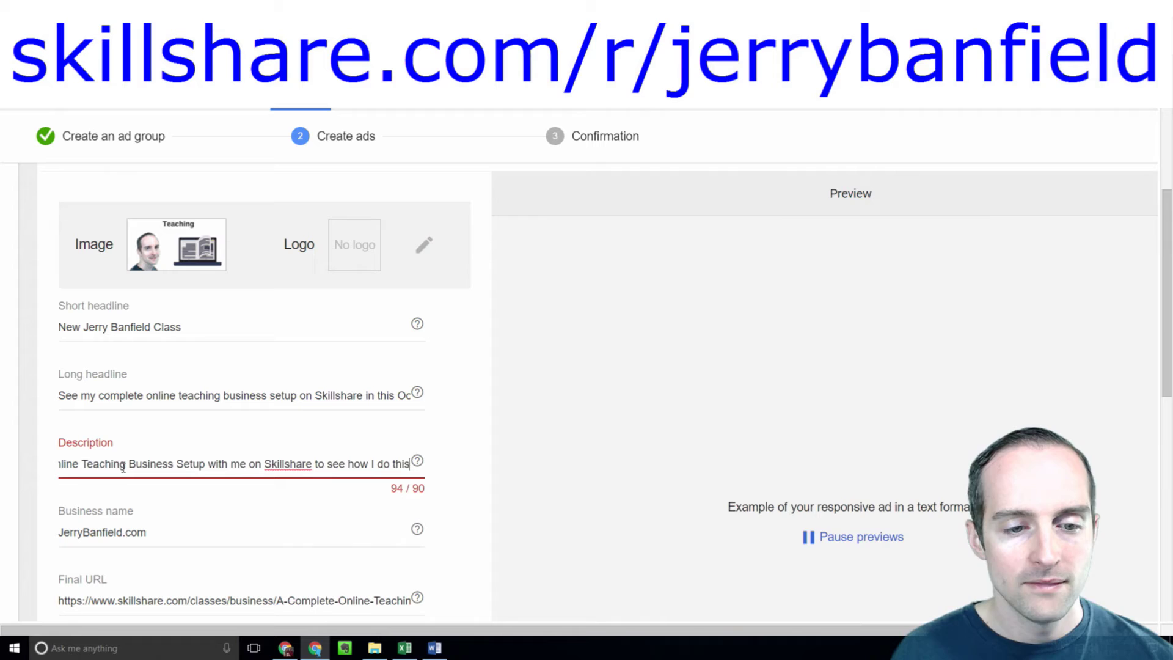
pyautogui.write('.')
pyautogui.moveTo(262, 475); pyautogui.dragTo(311, 475)
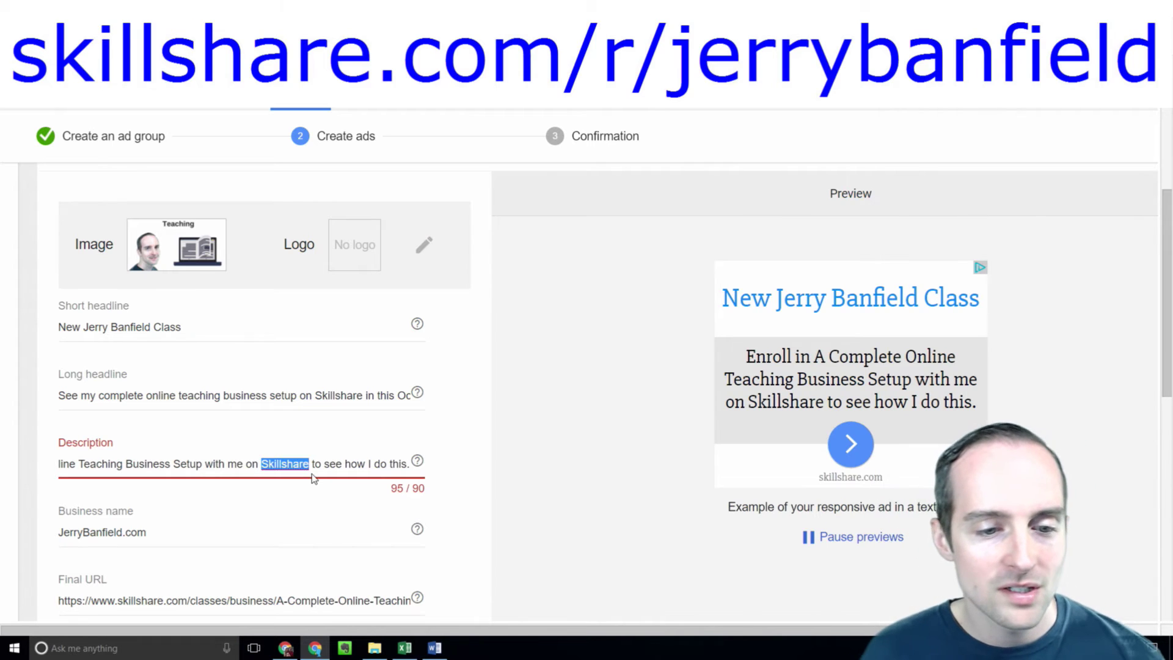
pyautogui.press('BackSpace')
pyautogui.press('BackSpace')
pyautogui.press('BackSpace')
pyautogui.press('BackSpace')
pyautogui.press('BackSpace')
pyautogui.press('BackSpace')
pyautogui.press('BackSpace')
pyautogui.press('BackSpace')
pyautogui.press('BackSpace')
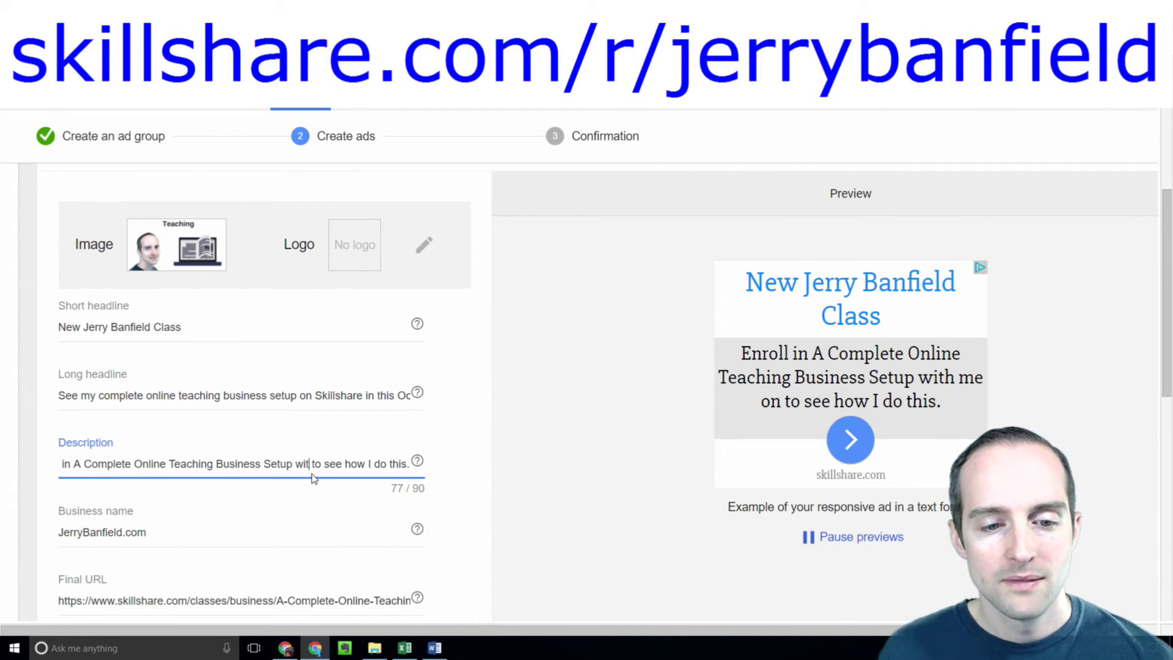
pyautogui.press('BackSpace')
pyautogui.press('BackSpace')
pyautogui.press('BackSpace')
pyautogui.press('BackSpace')
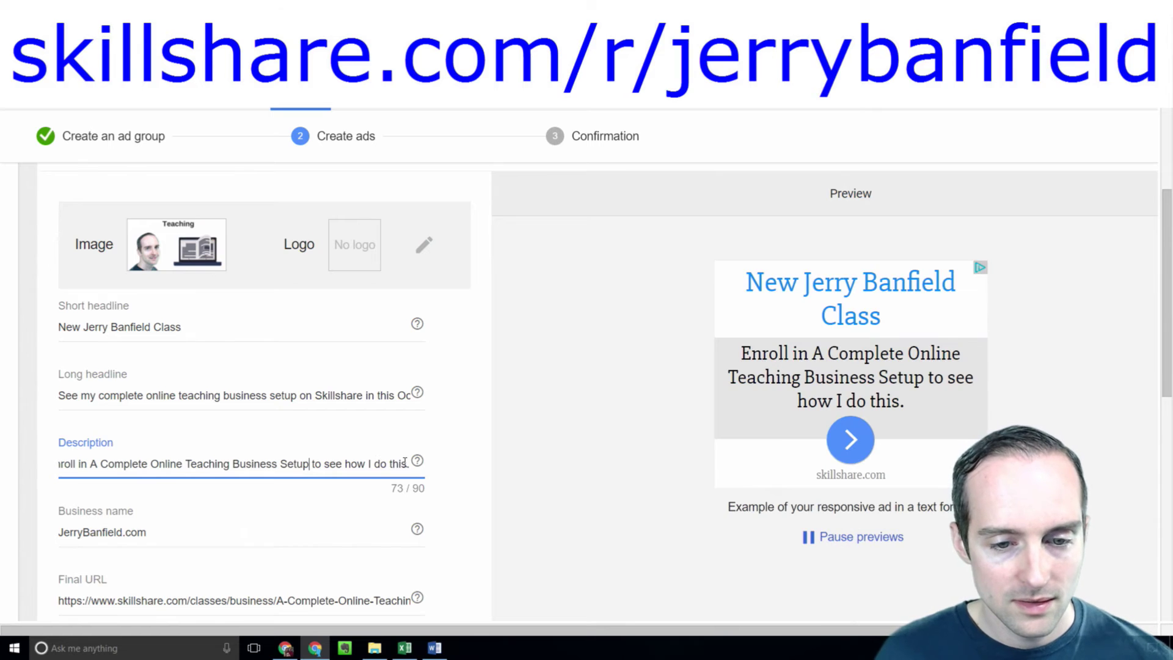
# Step: Rewrite the description's ending as 'how I teach full time online.' to fit within 90 characters
pyautogui.moveTo(405, 463); pyautogui.dragTo(150, 480)
pyautogui.click(169, 464)
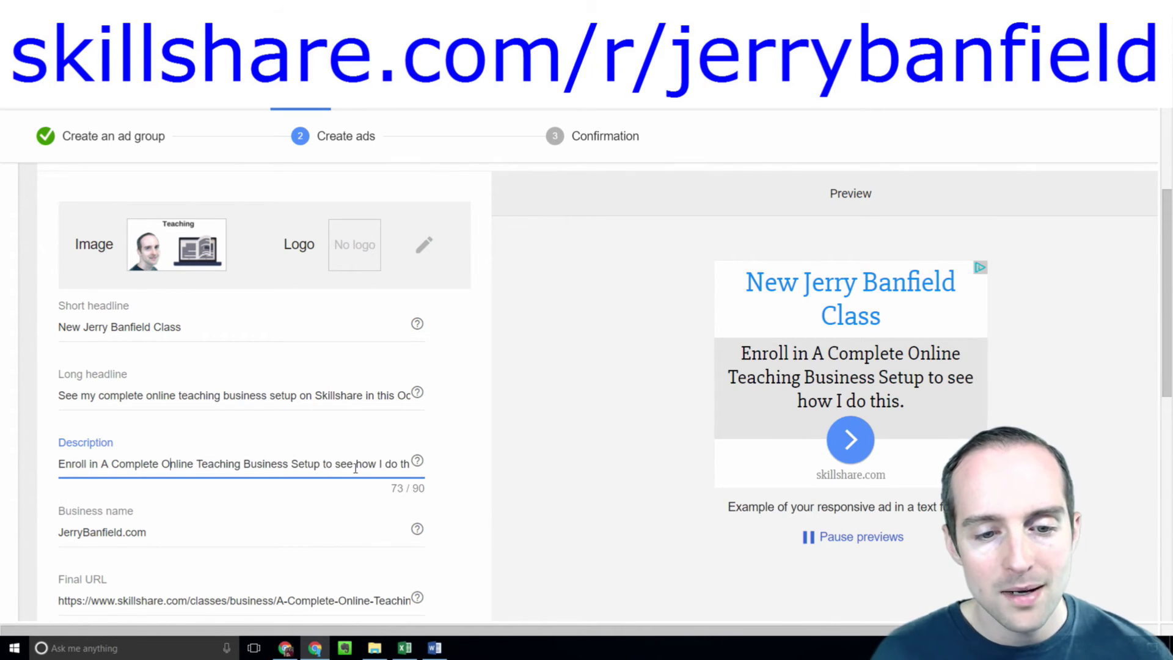
pyautogui.moveTo(355, 468); pyautogui.dragTo(471, 472)
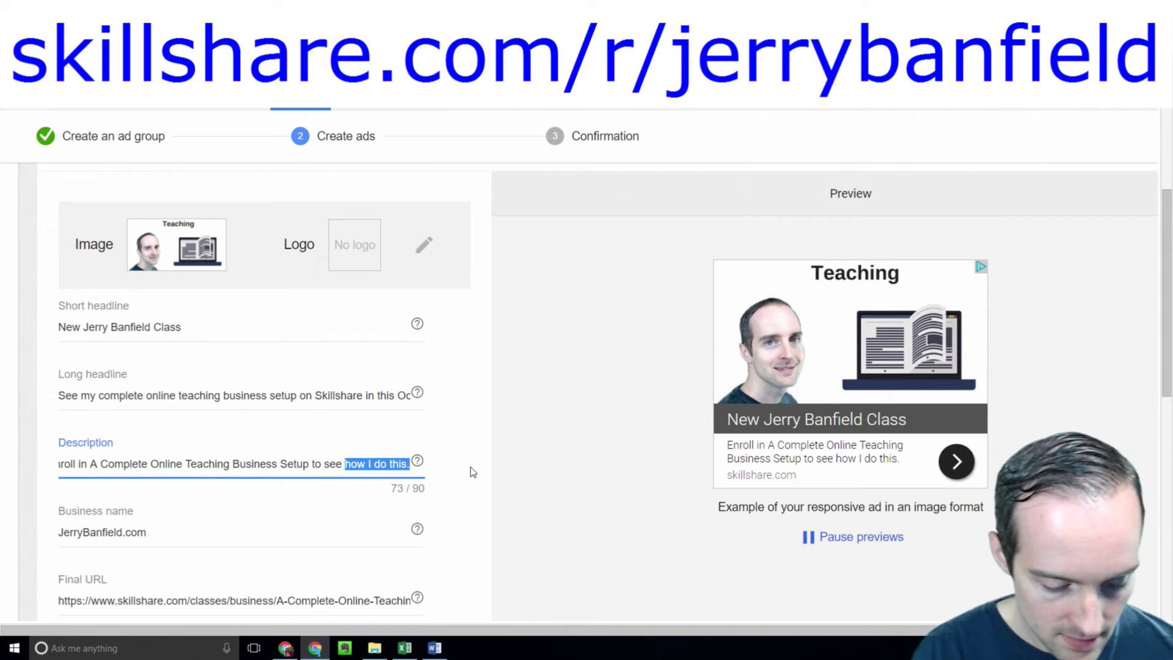
pyautogui.write('how I teach full tim')
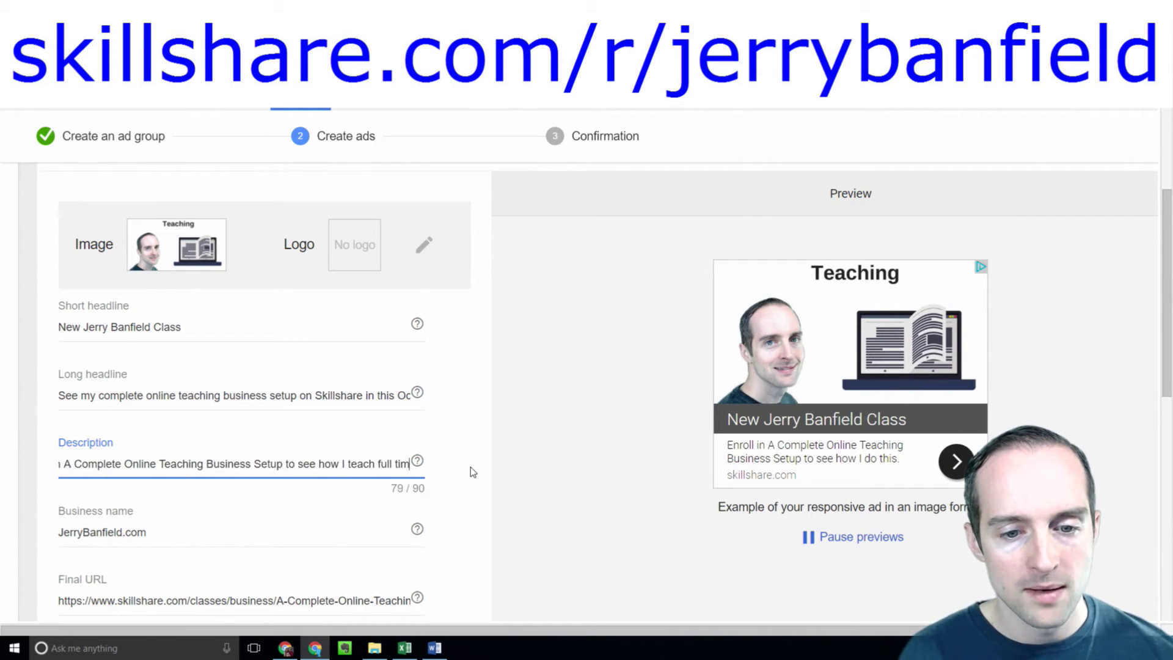
pyautogui.write('e online.')
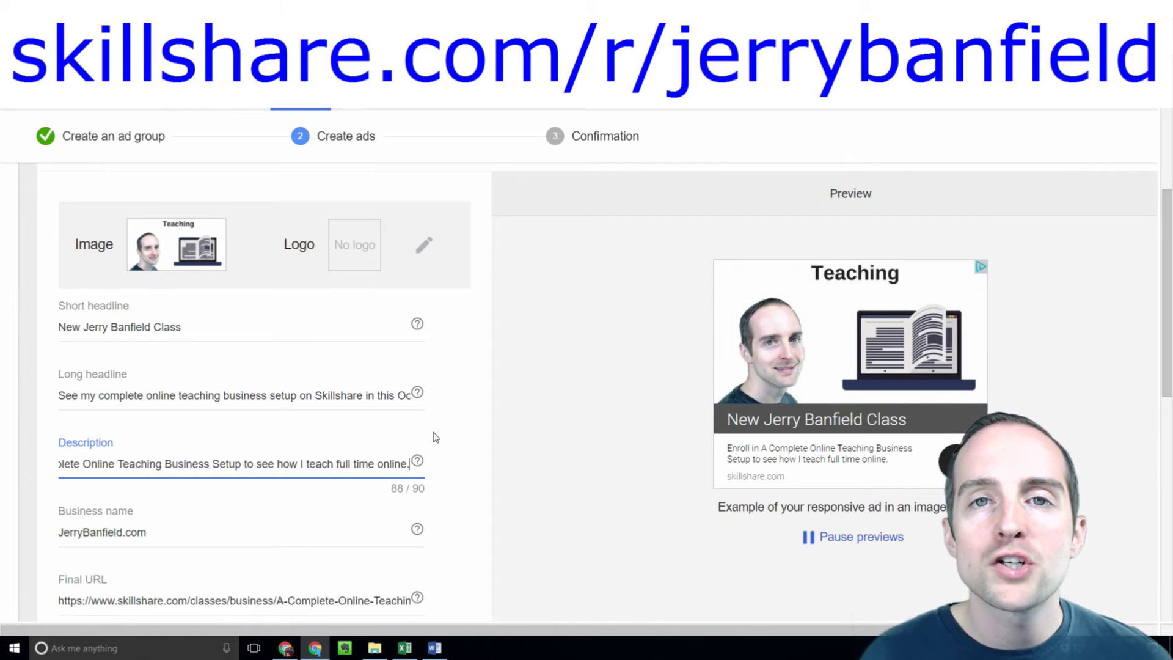
pyautogui.scroll(-2, 297, 324)
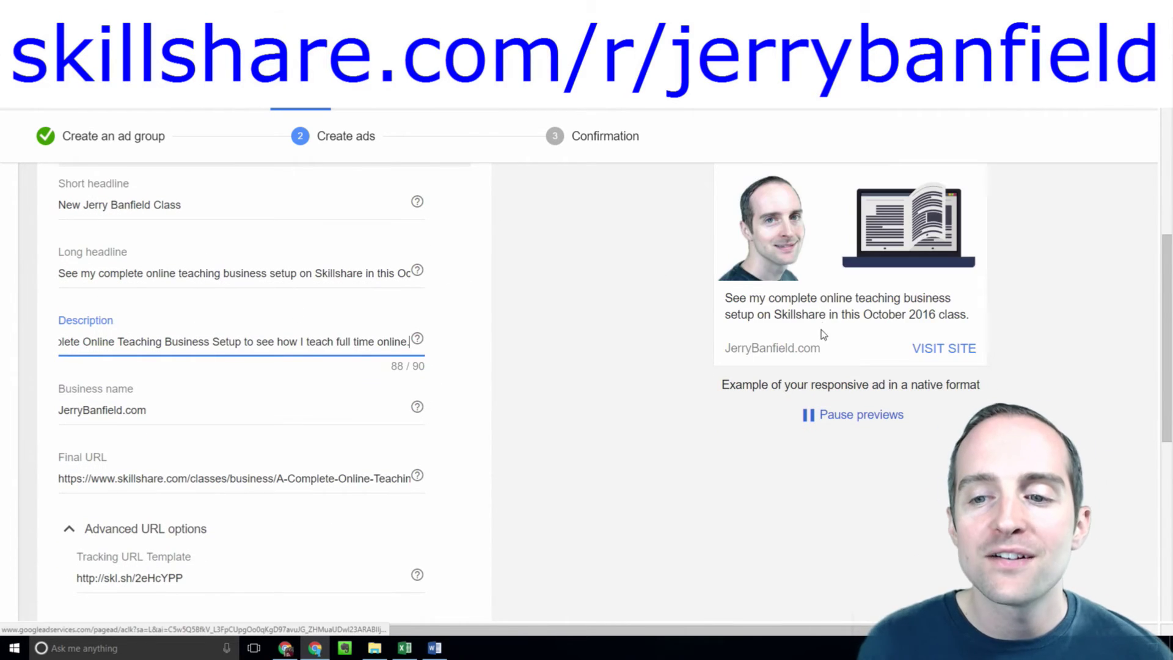
pyautogui.scroll(2, 821, 317)
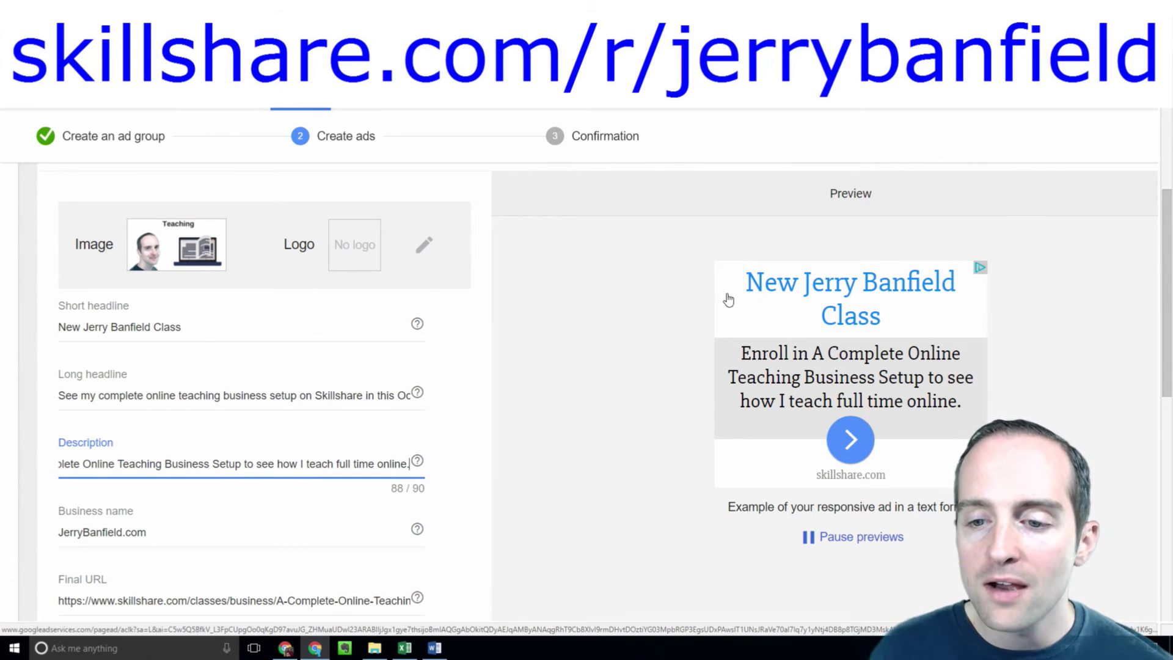
pyautogui.scroll(-2, 728, 300)
pyautogui.scroll(1, 794, 287)
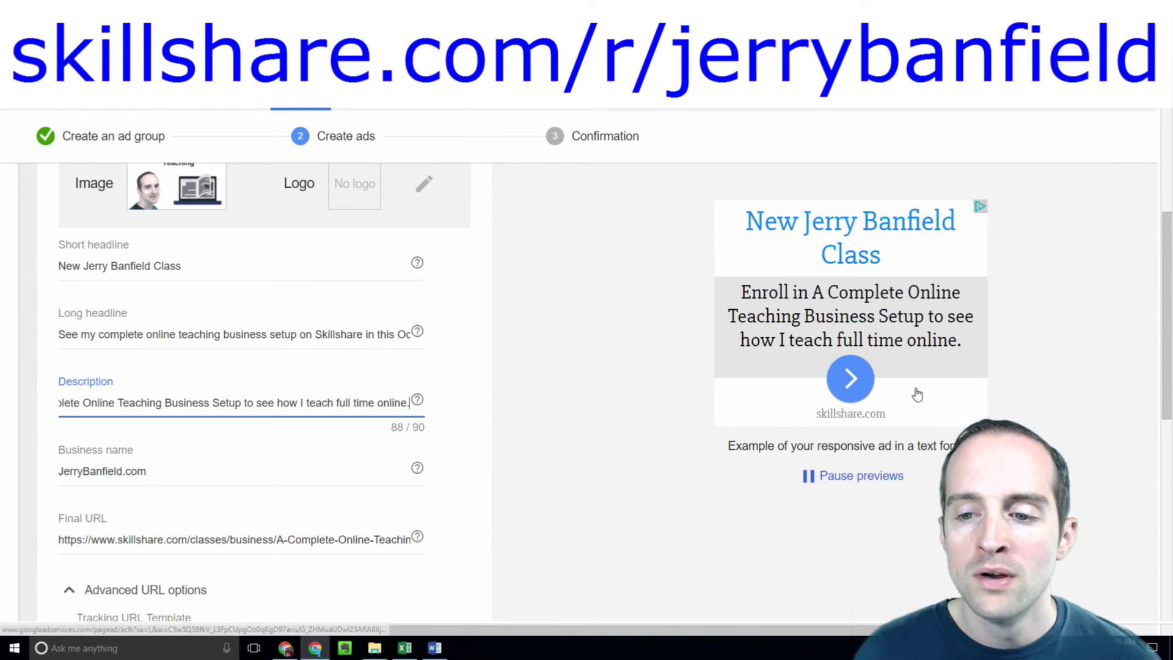
pyautogui.scroll(-3, 308, 379)
pyautogui.scroll(-4, 307, 378)
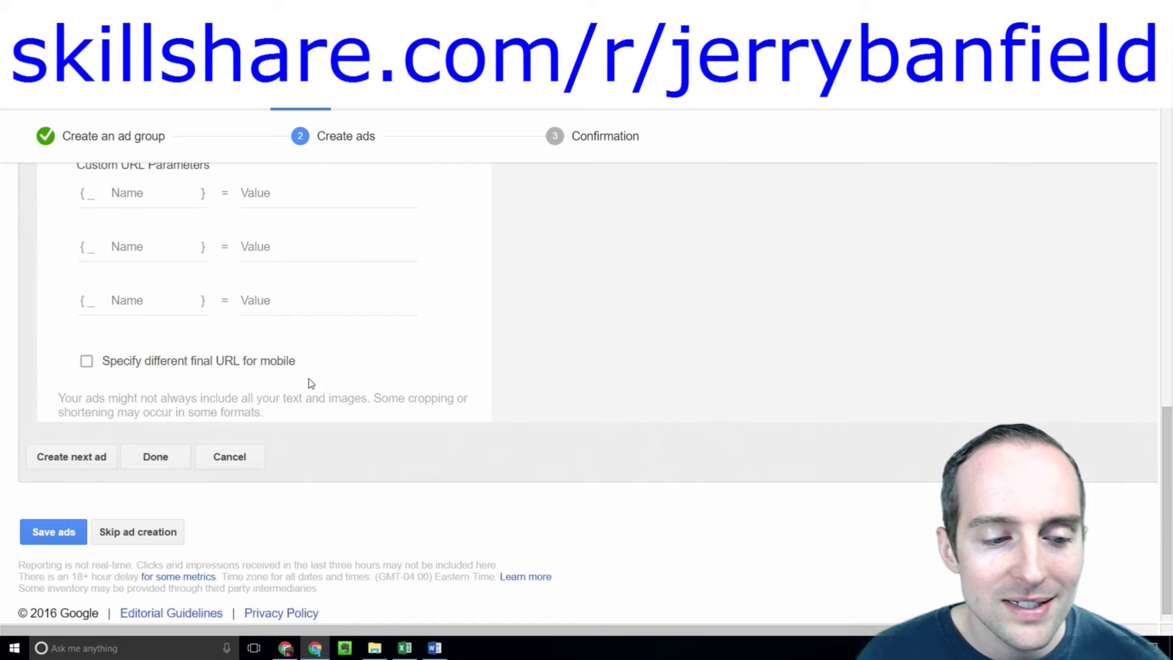
pyautogui.scroll(8, 309, 379)
pyautogui.scroll(1, 197, 398)
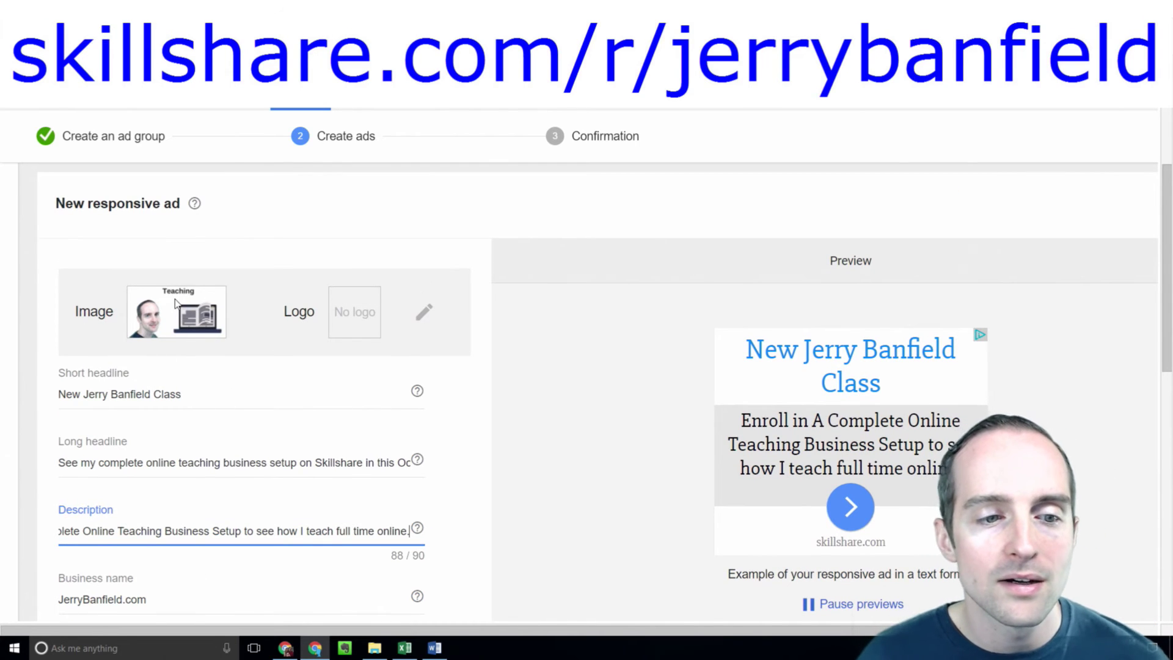
pyautogui.scroll(-1, 176, 335)
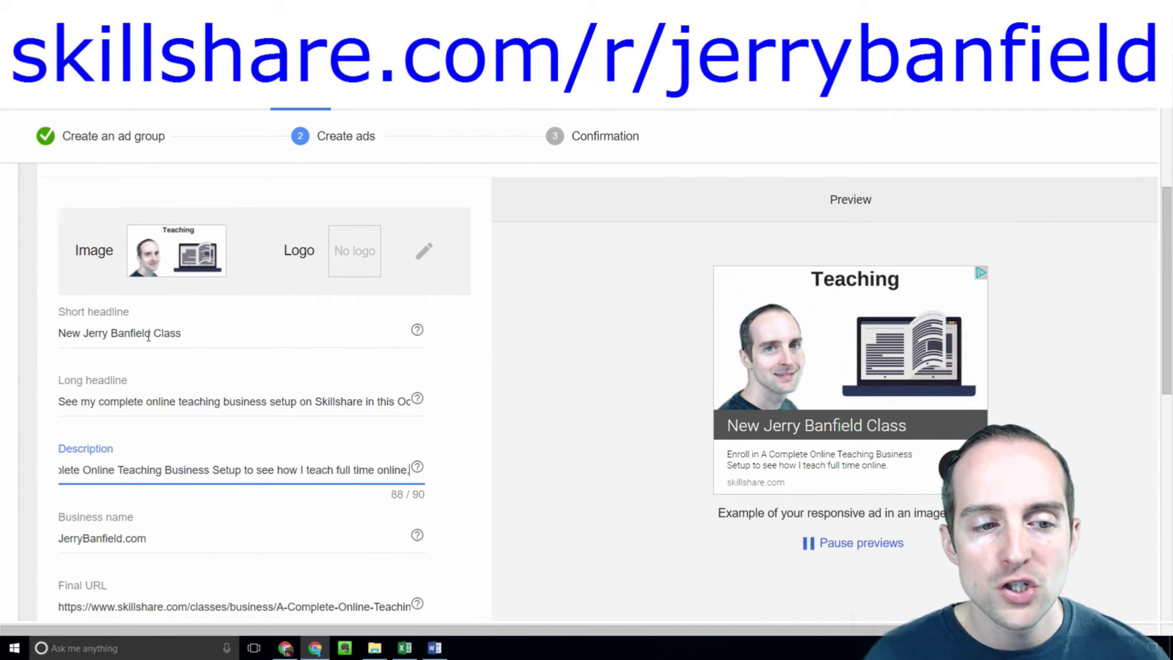
pyautogui.scroll(-2, 151, 339)
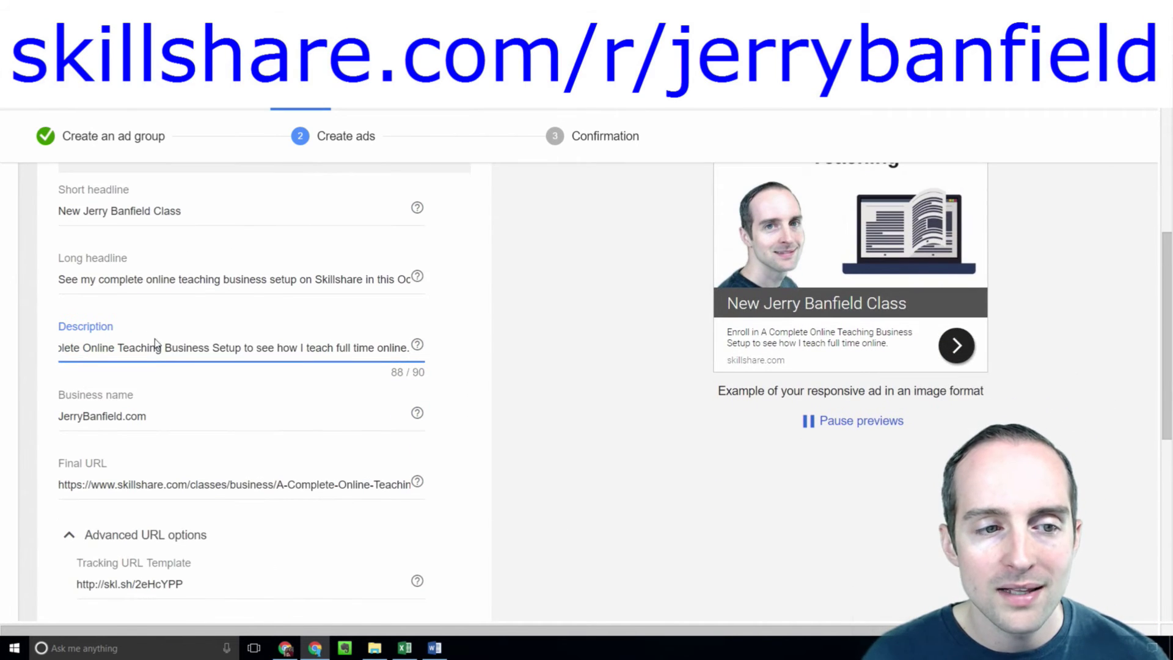
pyautogui.tripleClick(131, 279)
pyautogui.click(291, 347)
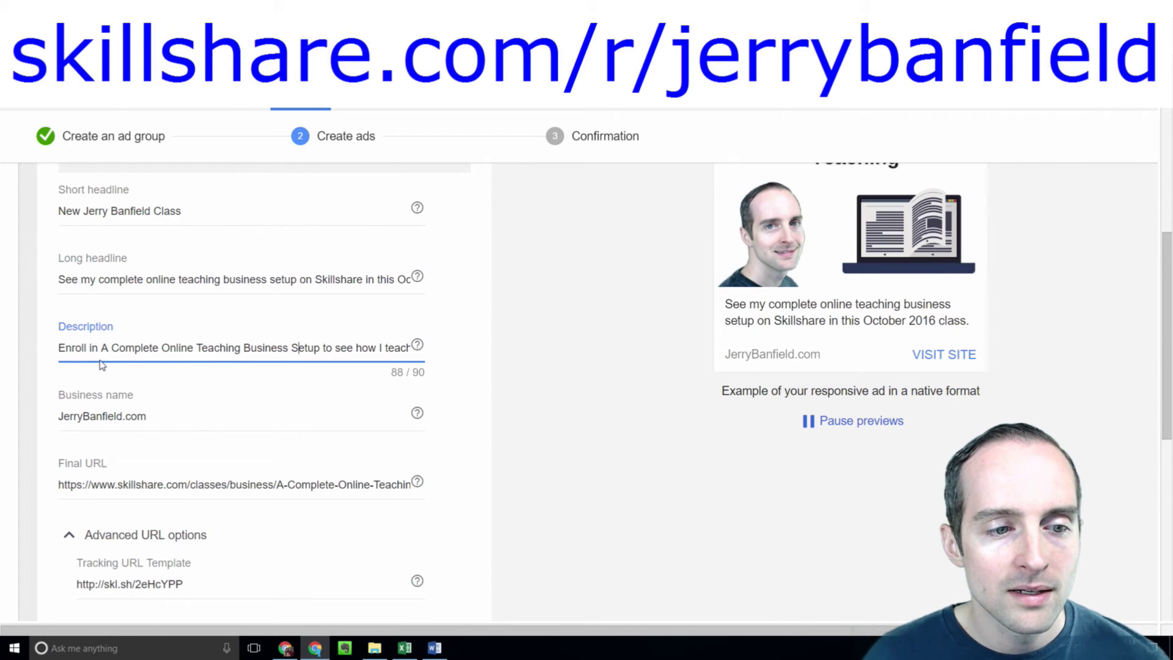
pyautogui.scroll(-9, 183, 405)
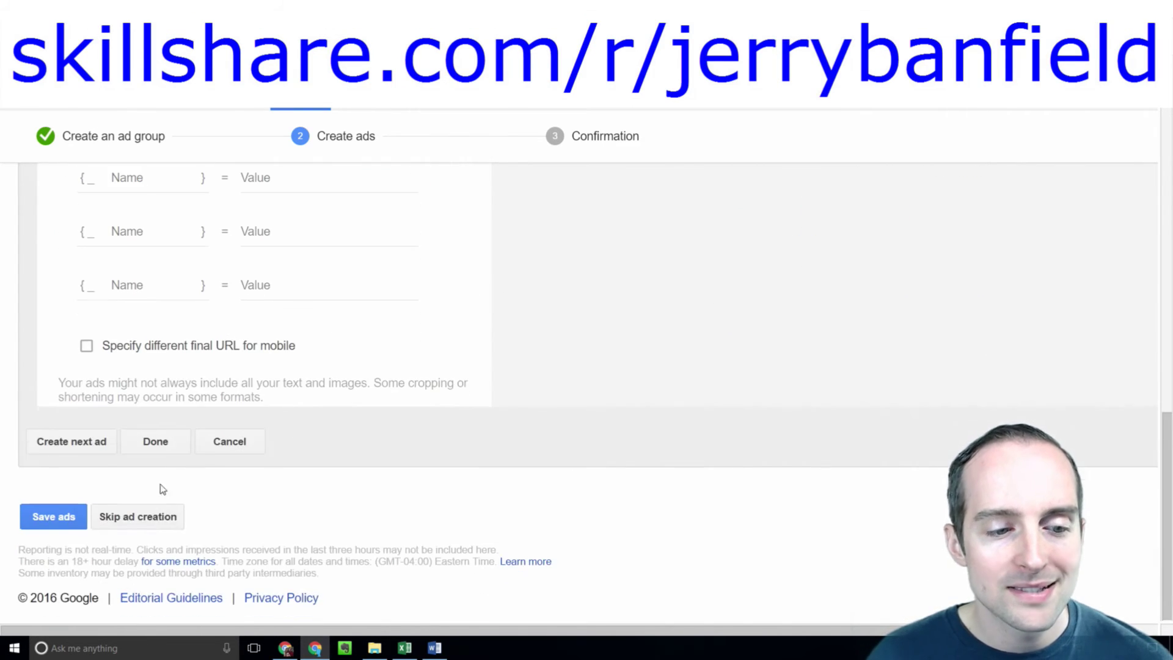
# Step: Save the new ad, then open the A Complete Online Teaching Business Setup! ad group from the campaign
pyautogui.click(42, 516)
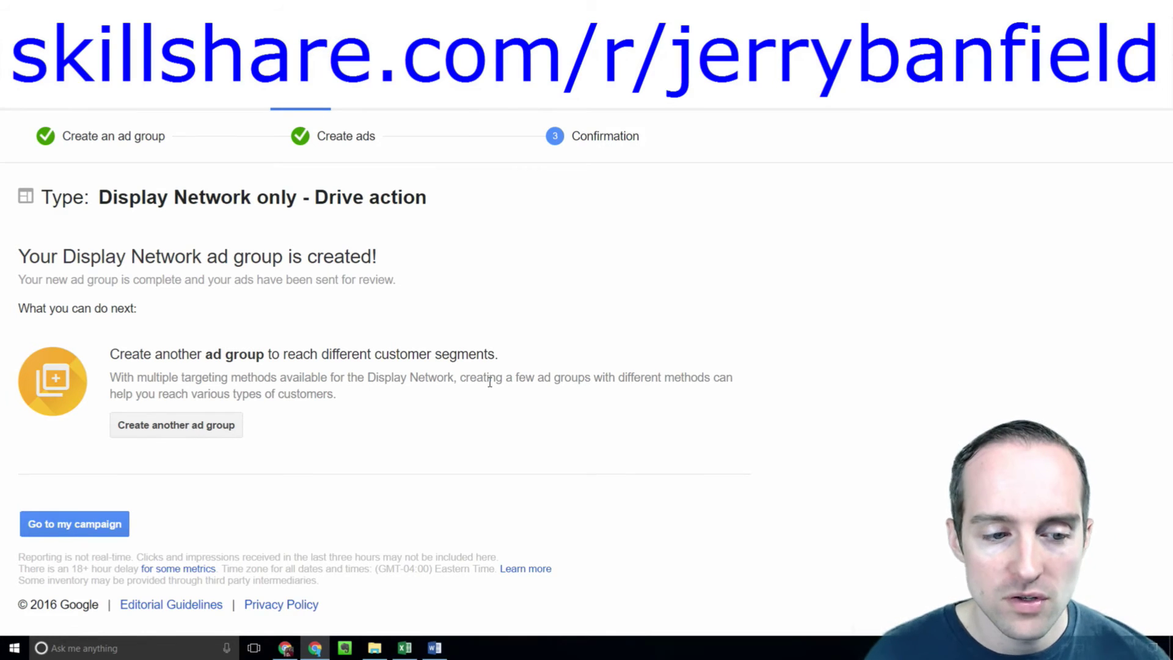
pyautogui.click(89, 520)
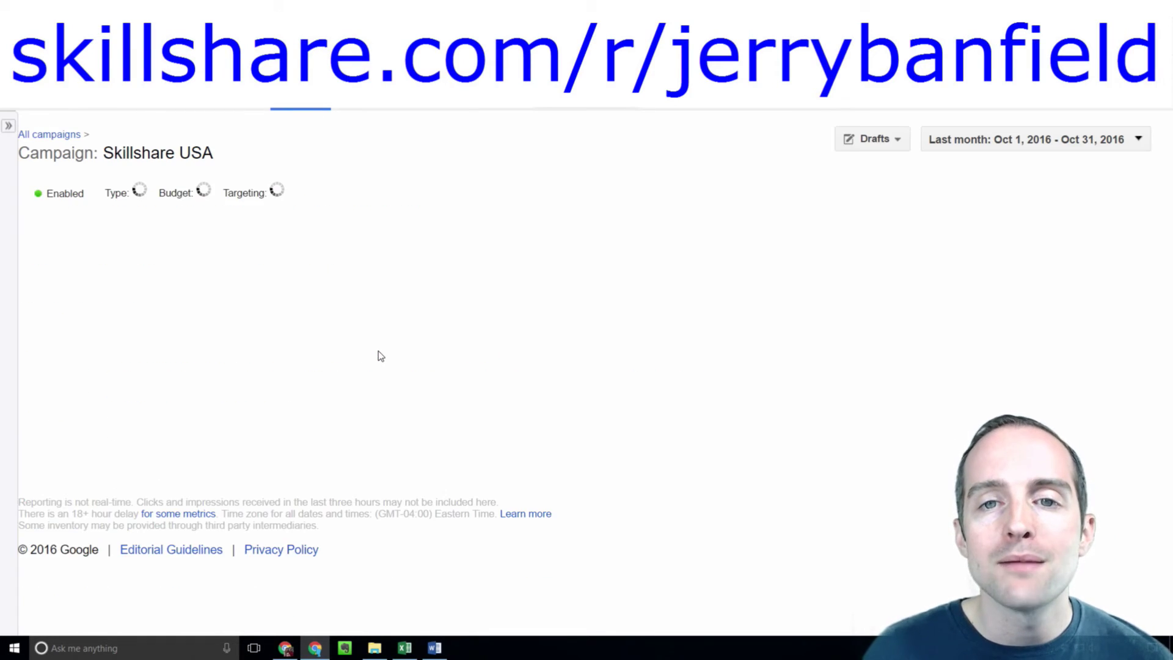
pyautogui.scroll(-2, 482, 323)
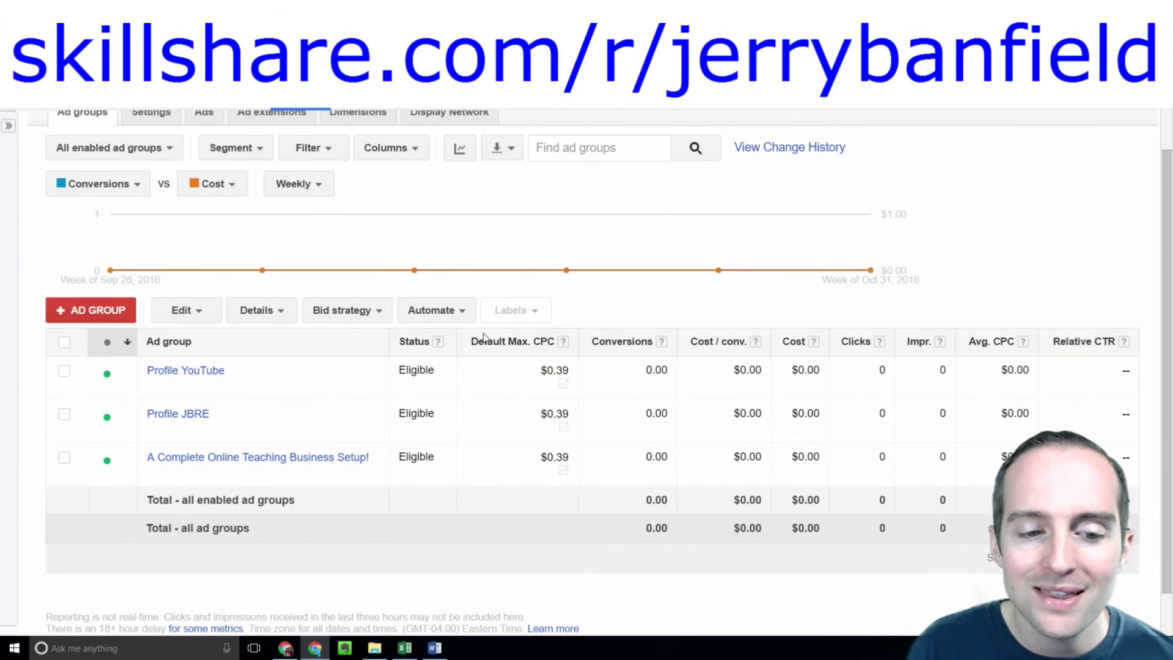
pyautogui.click(313, 457)
# Step: Open and cancel the new ad's editor, then select the ad row and check its edit actions
pyautogui.scroll(-3, 406, 331)
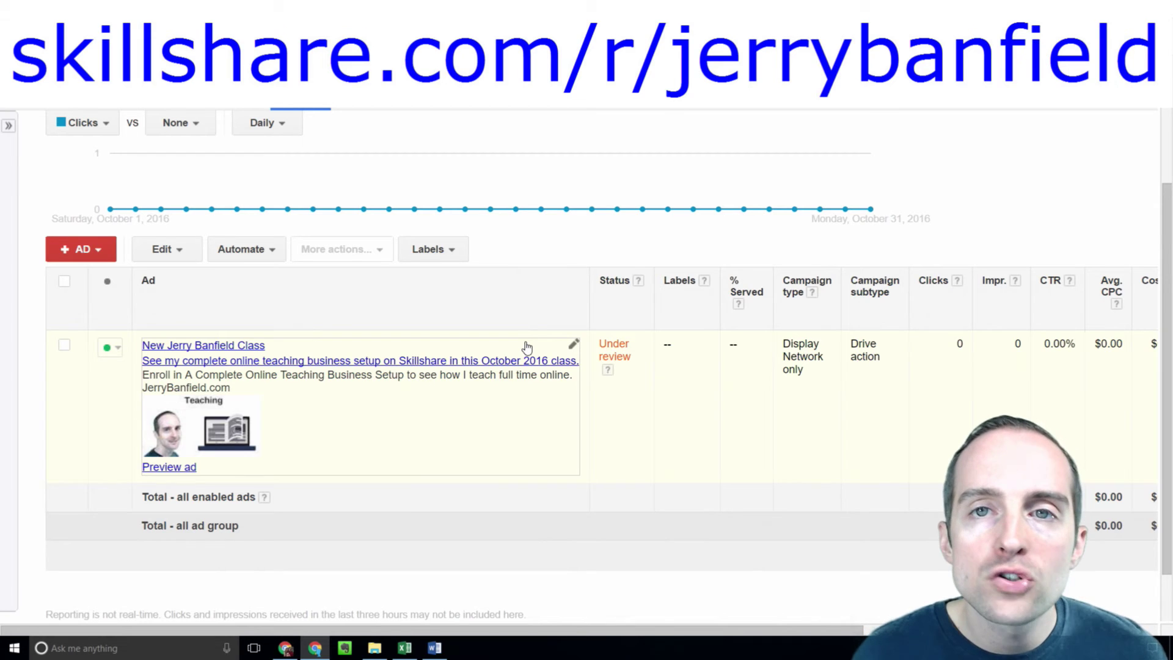
pyautogui.scroll(3, 537, 336)
pyautogui.scroll(-2, 361, 333)
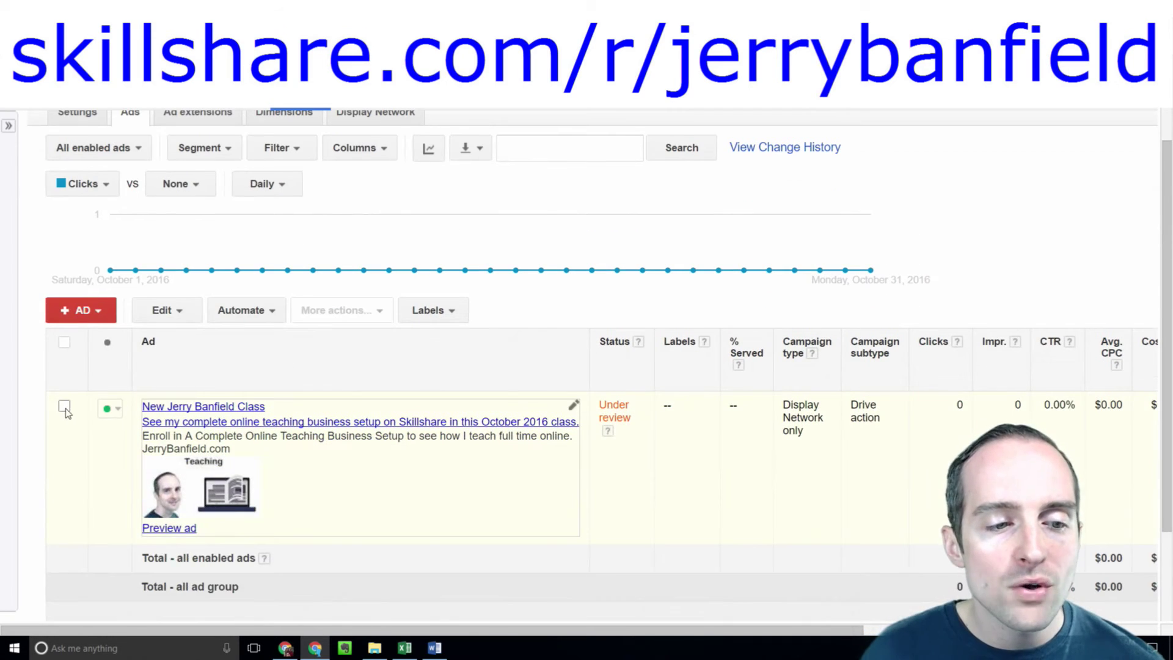
pyautogui.click(574, 406)
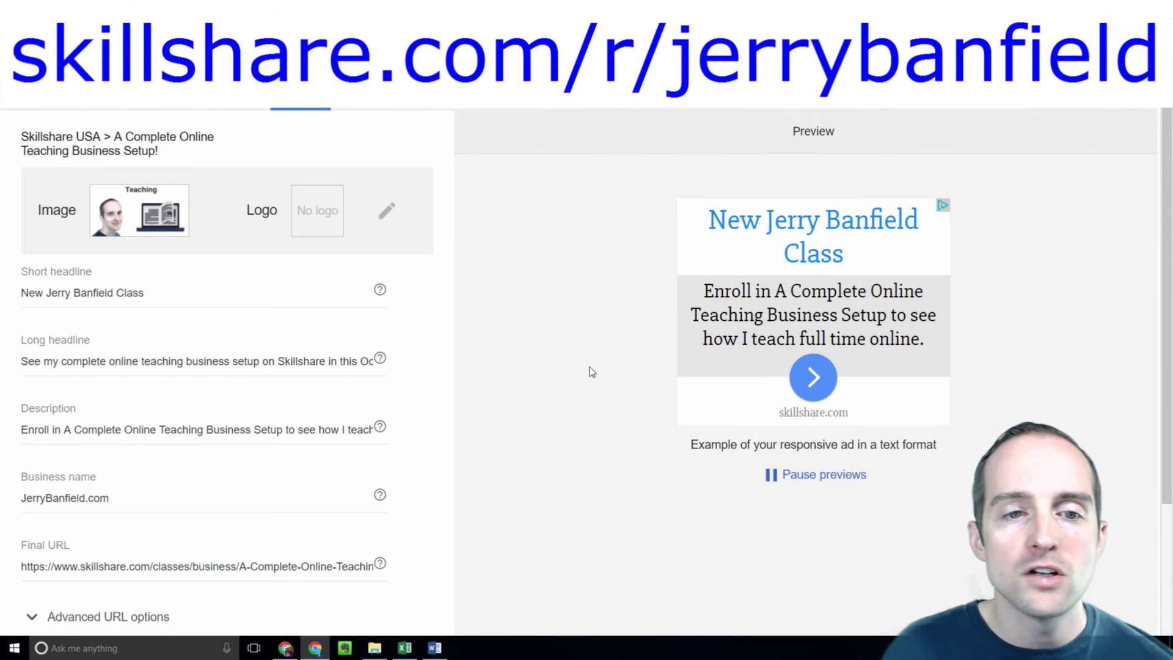
pyautogui.scroll(-3, 352, 457)
pyautogui.click(135, 544)
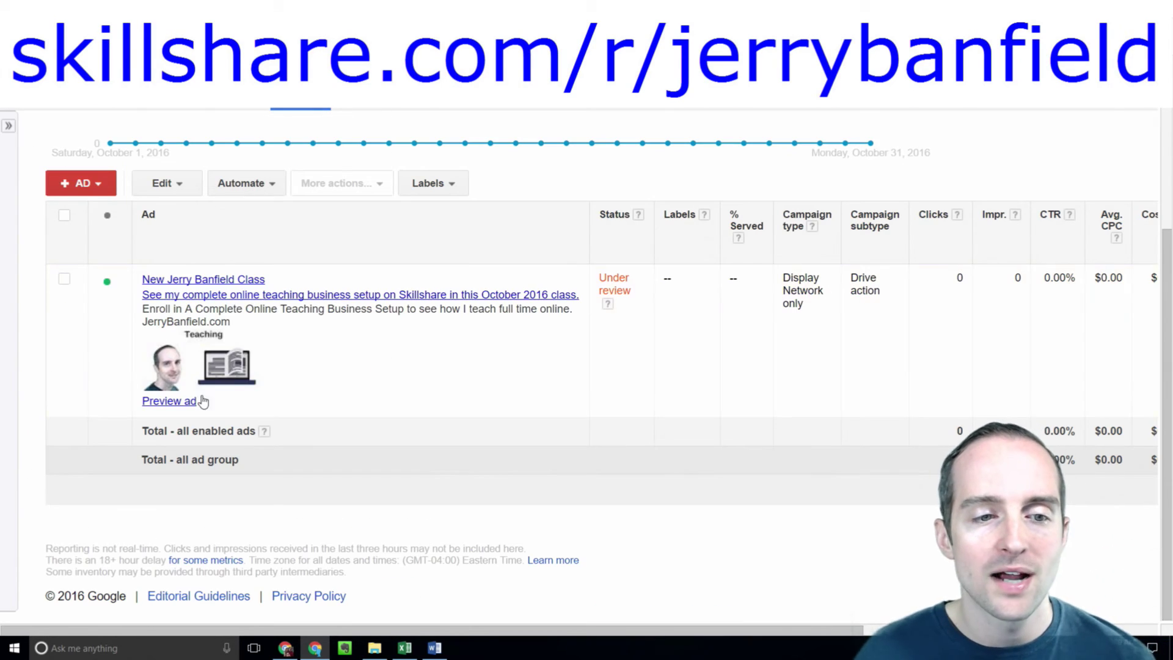
pyautogui.click(65, 280)
pyautogui.click(162, 184)
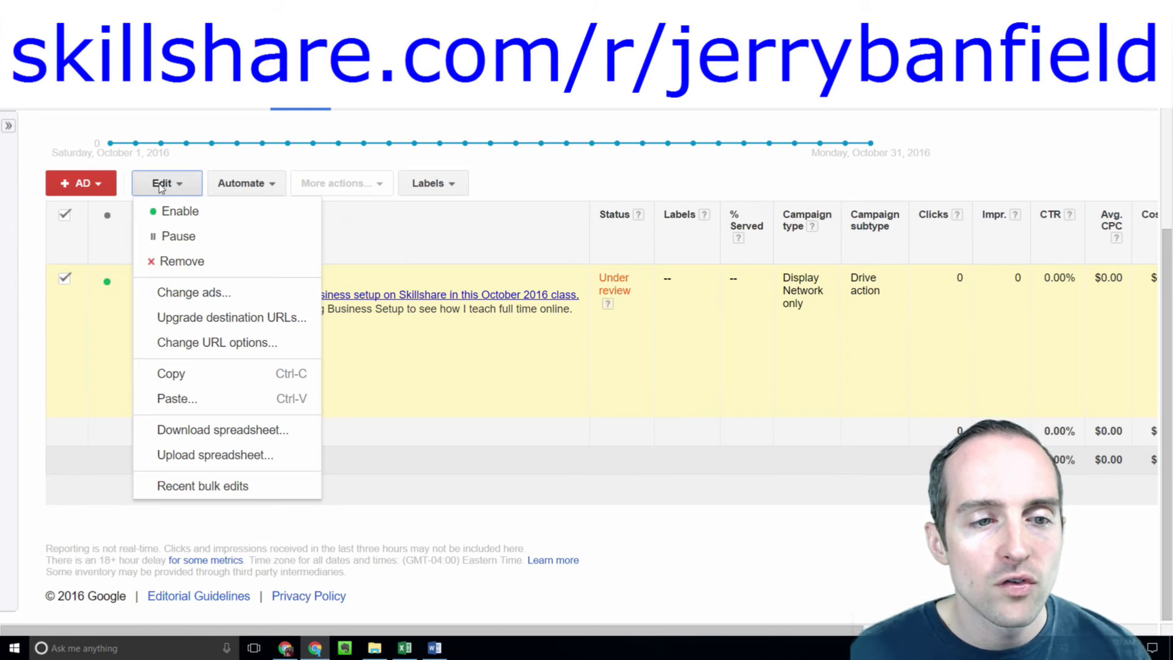
pyautogui.click(595, 174)
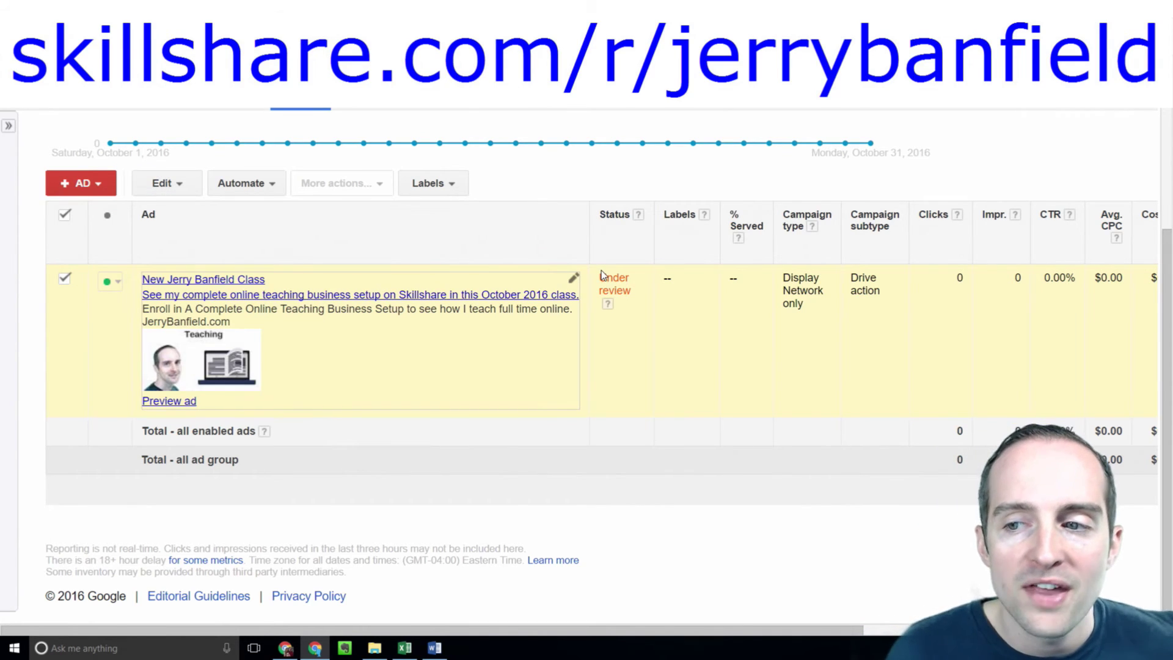
# Step: Show the ad group's Settings page, inheriting the Skillshare USA campaign settings
pyautogui.scroll(3, 601, 270)
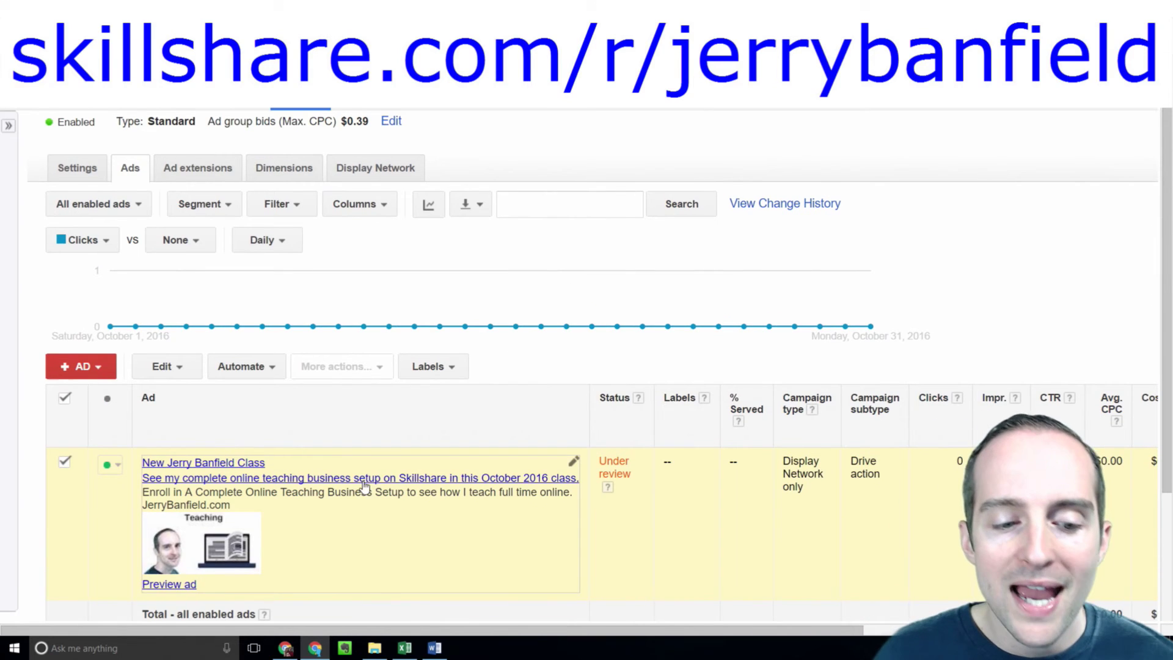
pyautogui.scroll(-3, 363, 485)
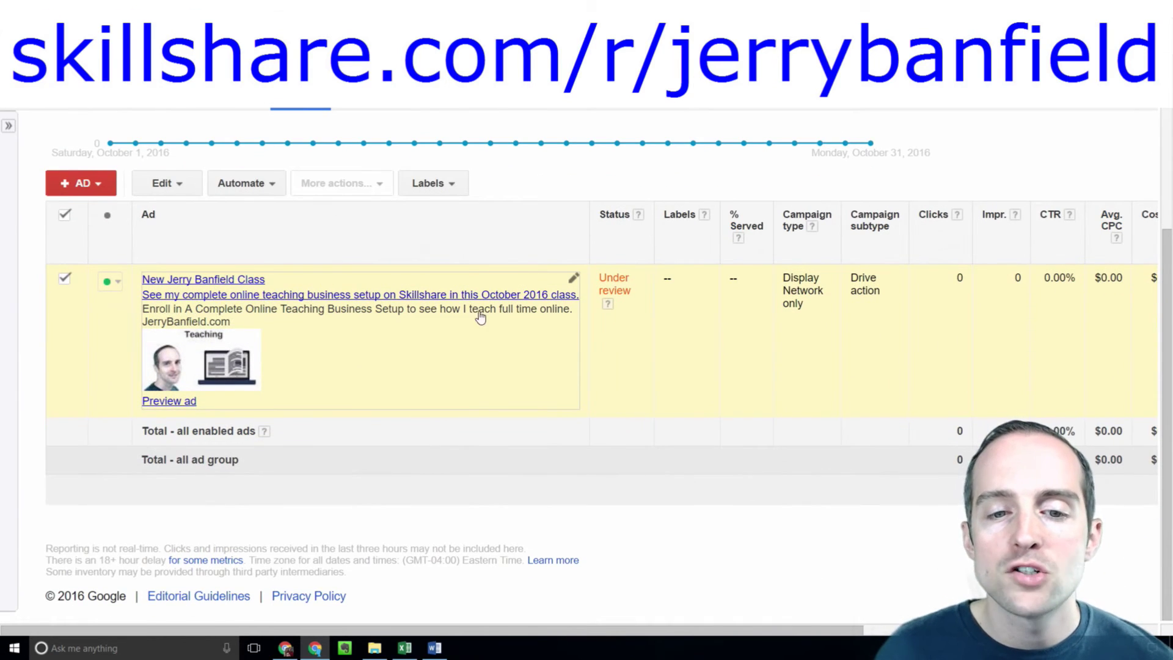
pyautogui.scroll(4, 480, 316)
pyautogui.click(78, 237)
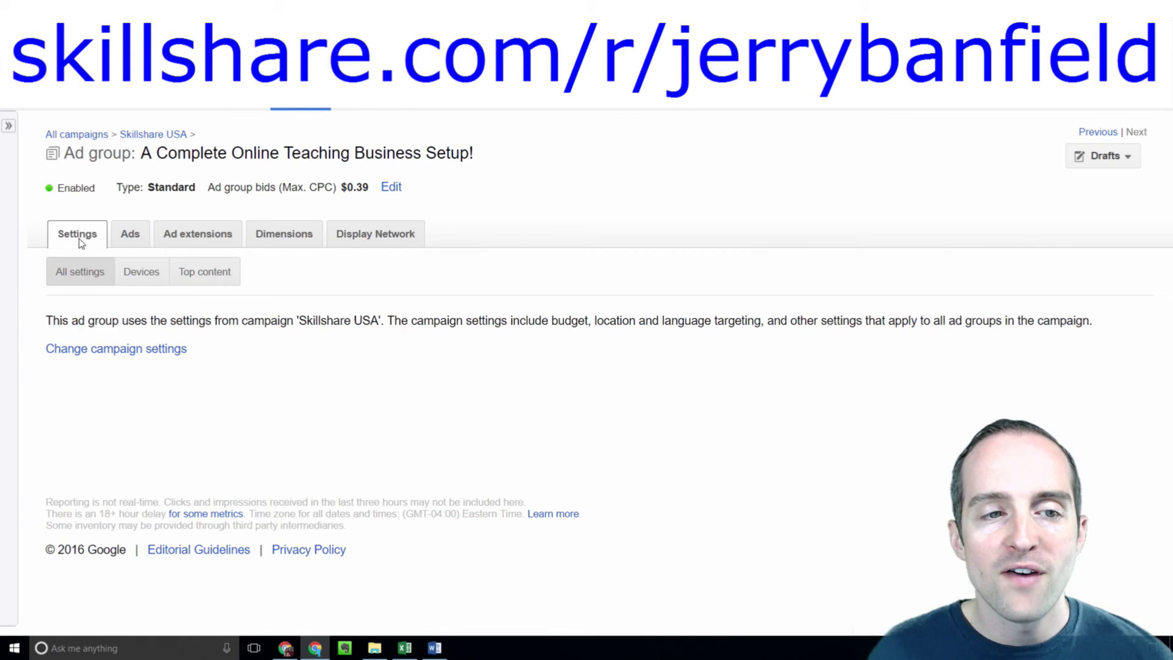
# Step: Go back via the Skillshare USA ad group list into the teaching business ad group's ads
pyautogui.click(176, 134)
pyautogui.click(84, 234)
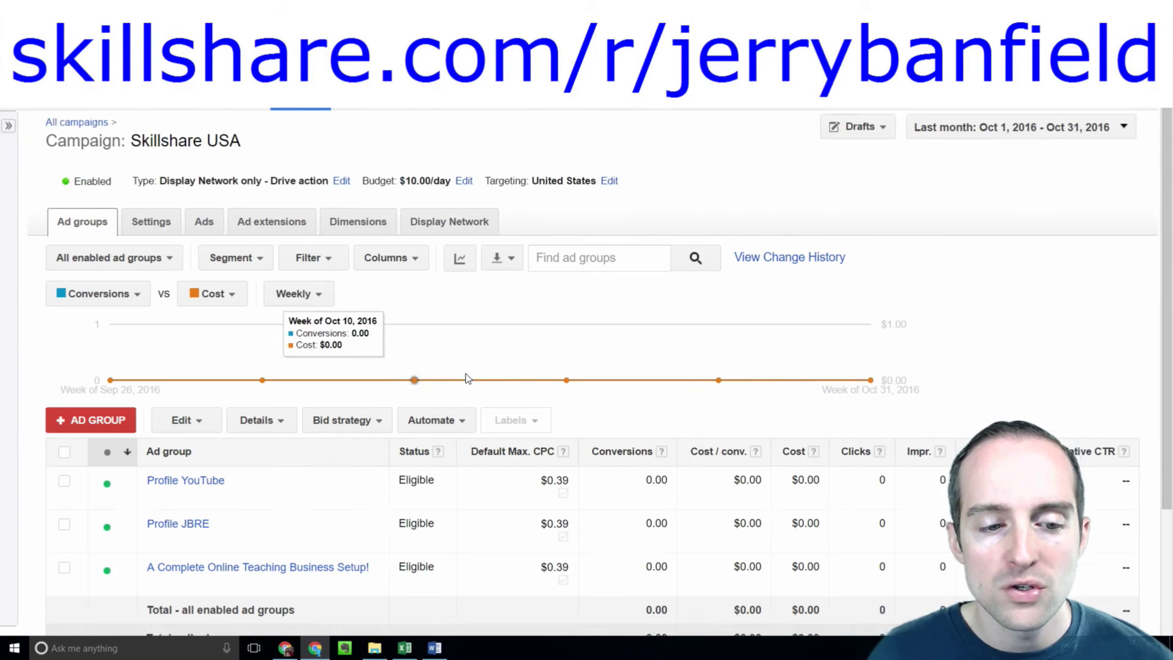
pyautogui.scroll(-2, 466, 373)
pyautogui.click(328, 468)
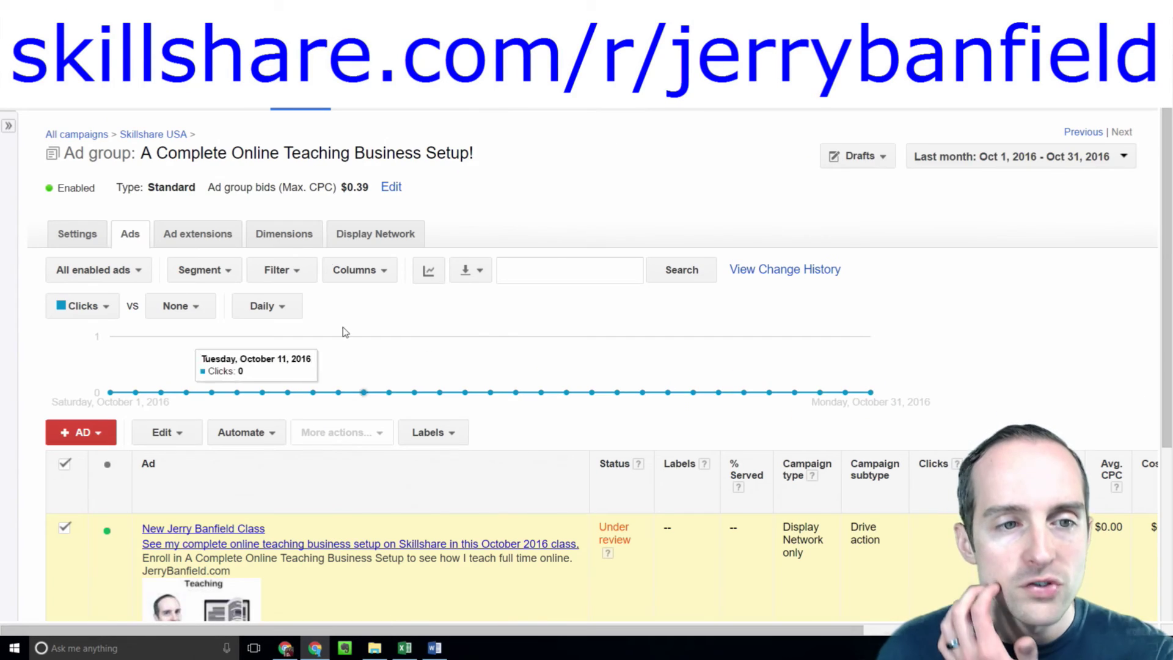
pyautogui.scroll(-3, 306, 408)
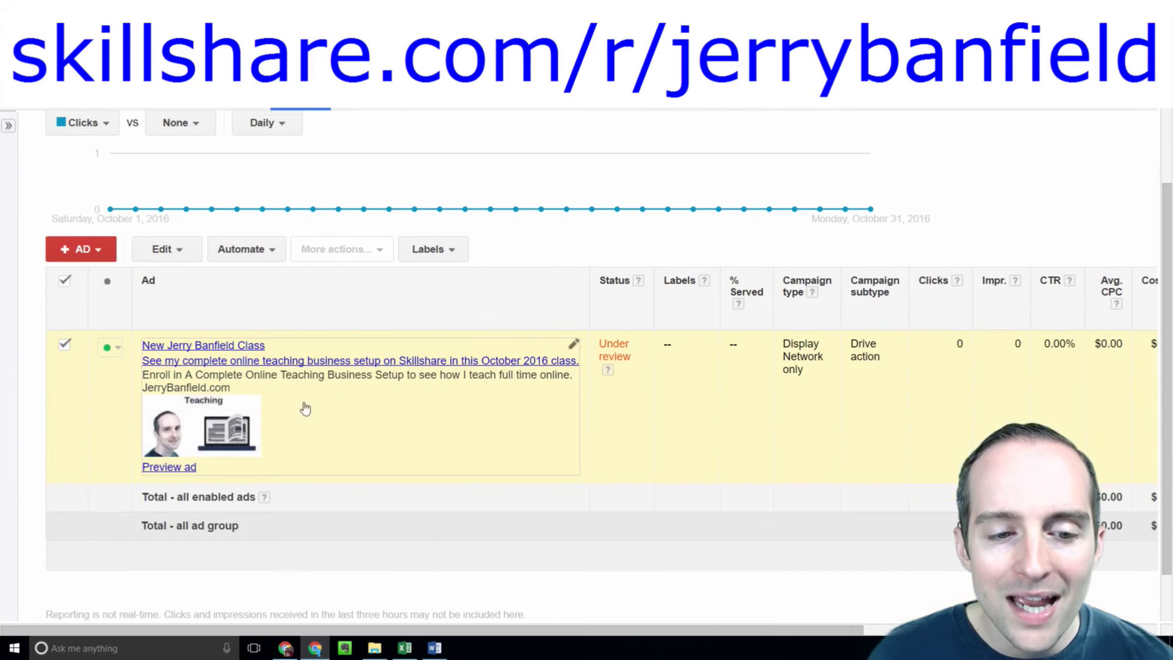
pyautogui.scroll(3, 300, 357)
# Step: Review the ad group's Display Network remarketing audiences and expand the campaign list sidebar
pyautogui.click(382, 236)
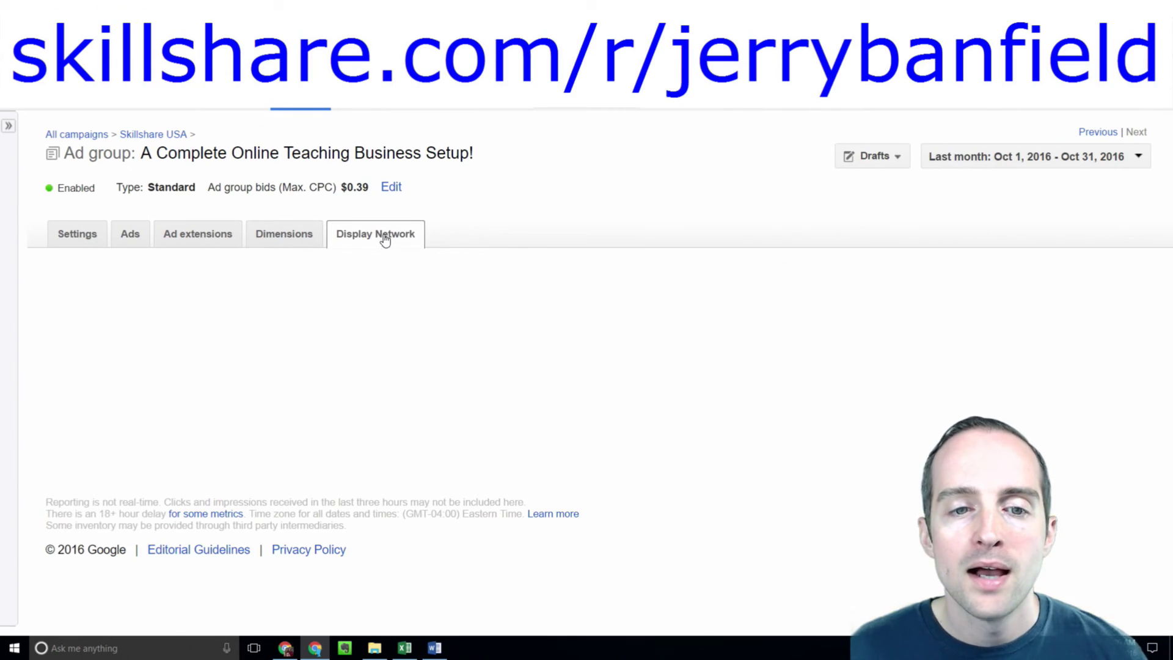
pyautogui.scroll(-5, 432, 359)
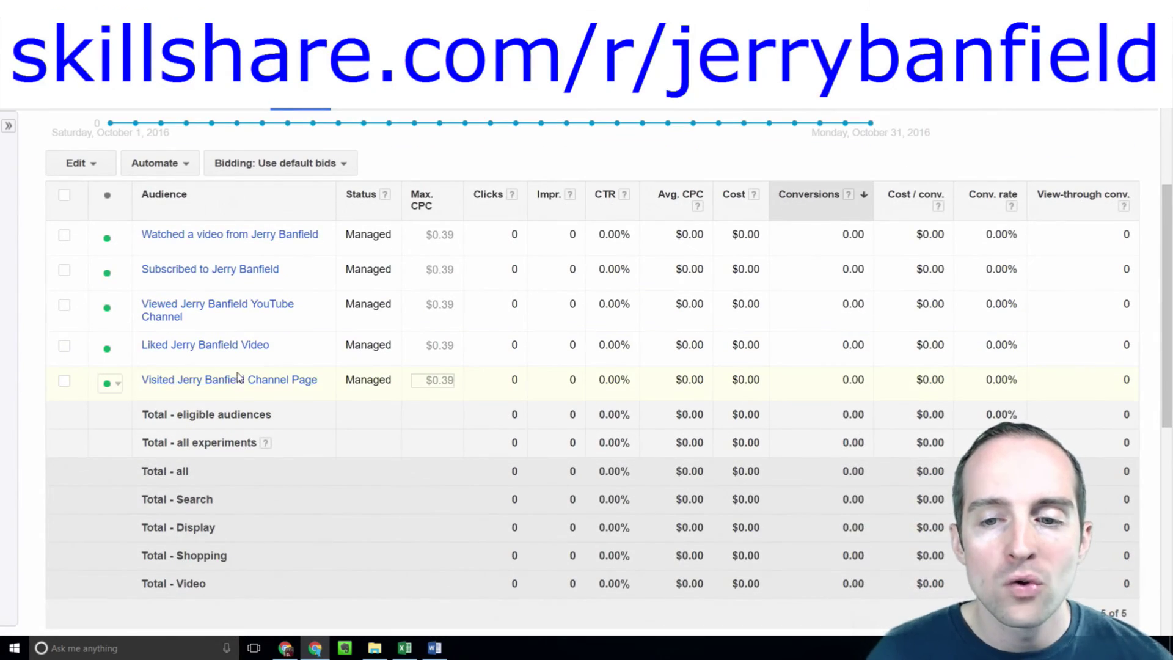
pyautogui.scroll(5, 263, 390)
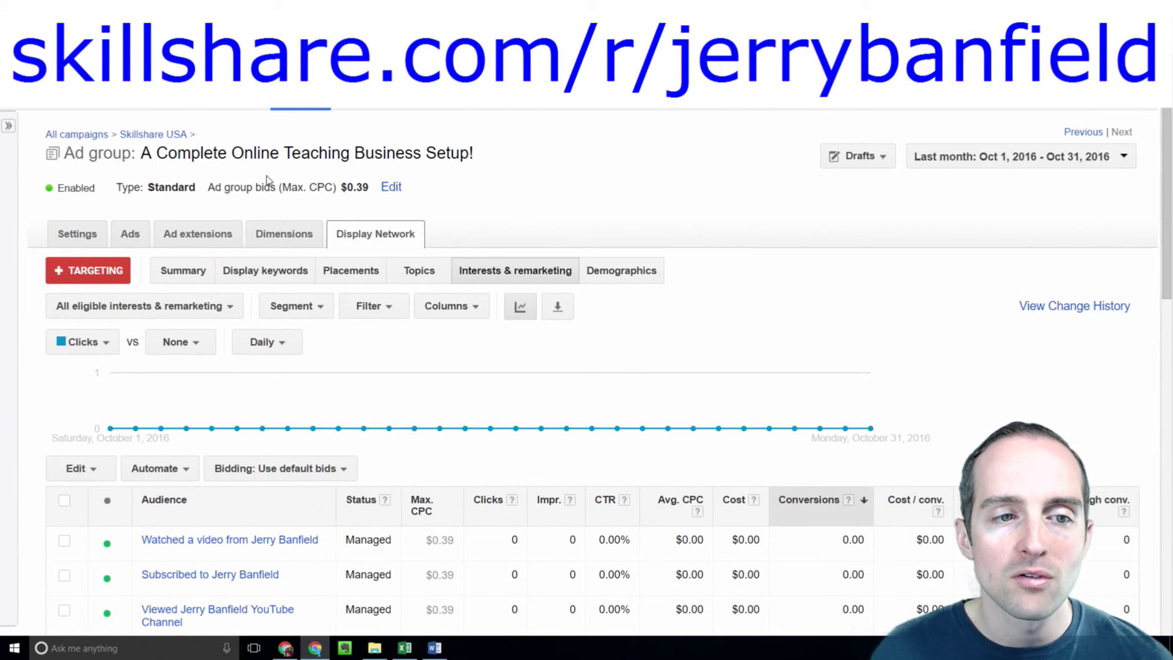
pyautogui.click(9, 127)
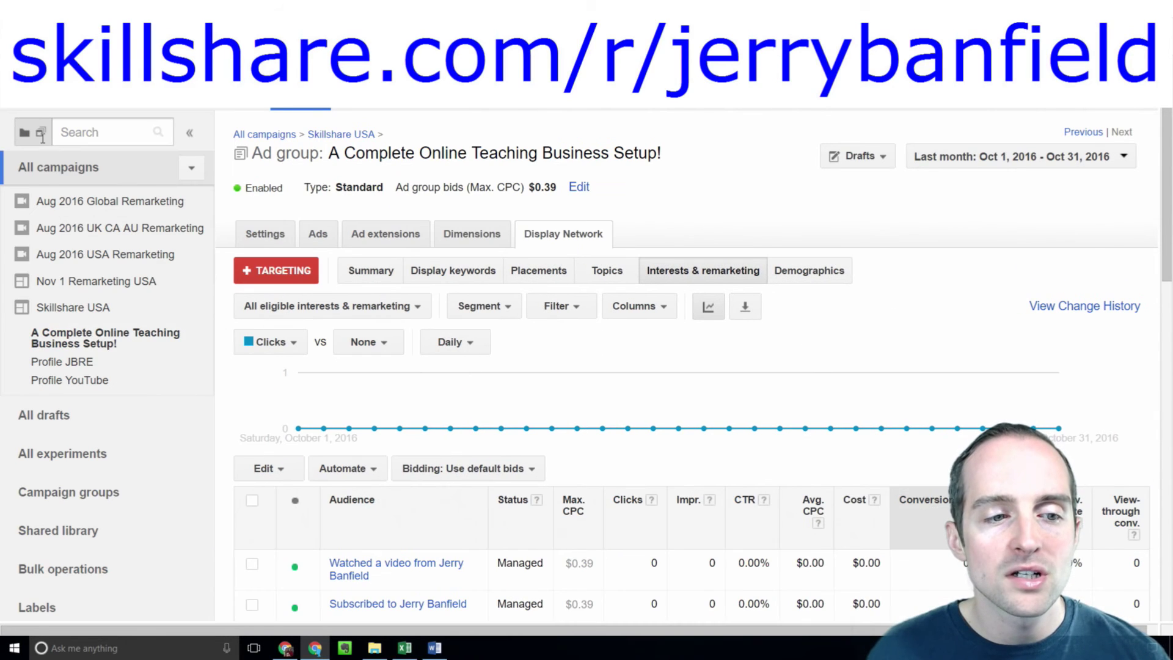
# Step: Select all of Profile JBRE's remarketing audiences and copy them
pyautogui.click(80, 362)
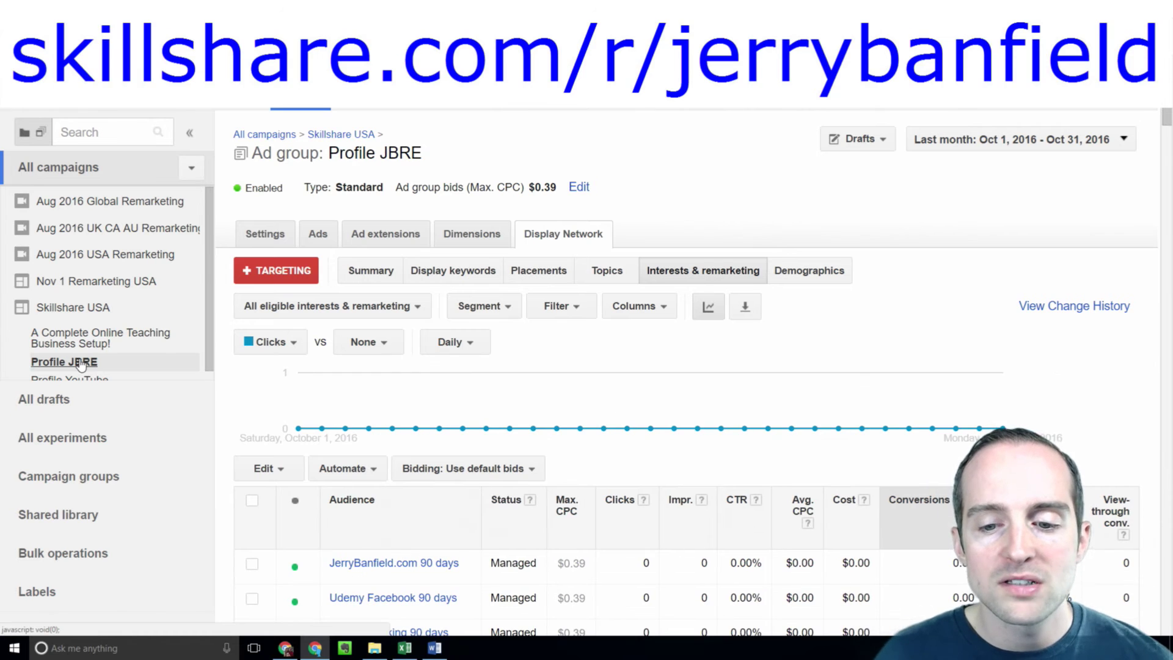
pyautogui.scroll(-3, 602, 284)
pyautogui.scroll(-2, 596, 278)
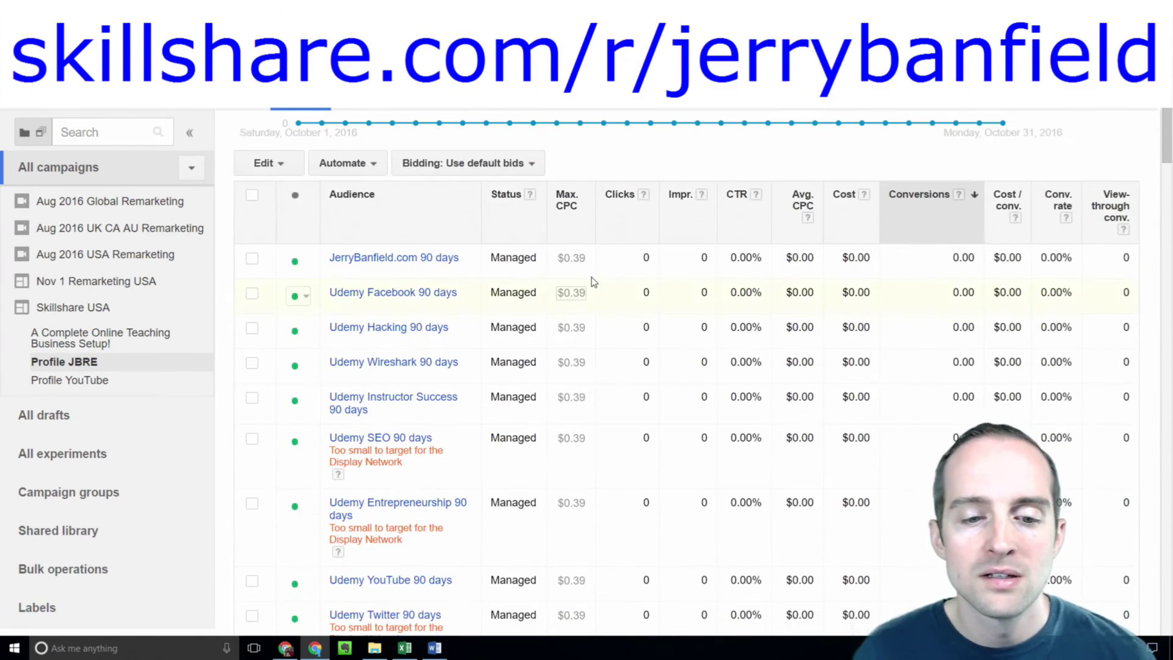
pyautogui.click(252, 194)
pyautogui.click(278, 165)
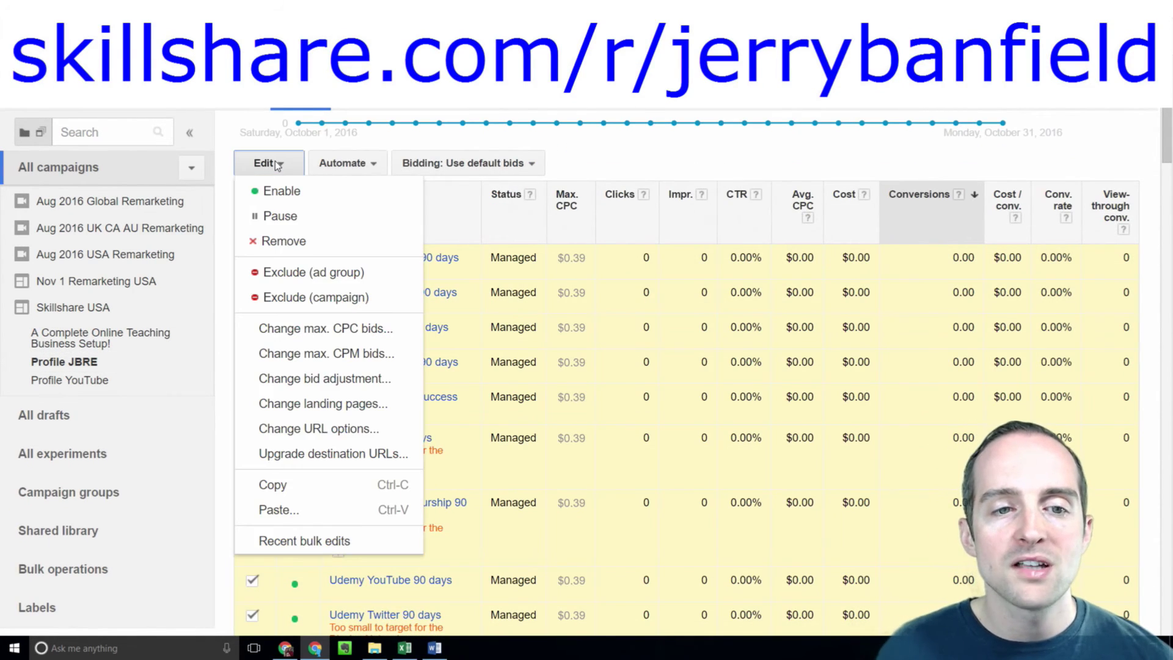
pyautogui.click(273, 485)
# Step: Start pasting them into the new teaching business ad group, cancel, and open the video-viewers remarketing list
pyautogui.click(177, 333)
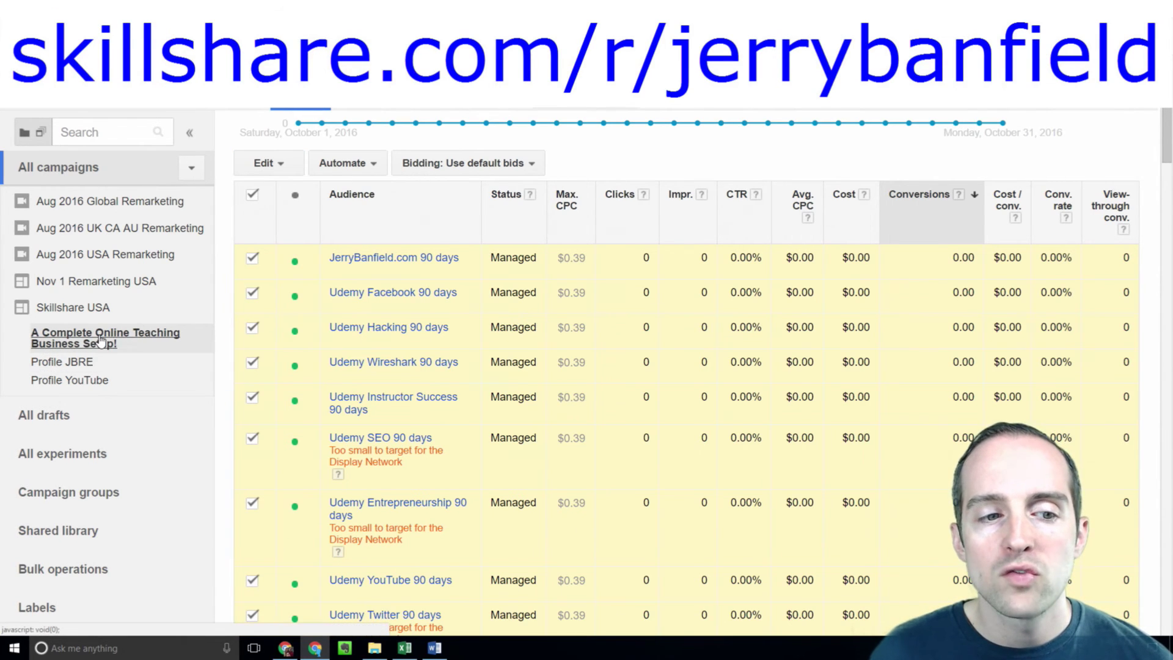
pyautogui.scroll(-4, 396, 382)
pyautogui.scroll(2, 263, 272)
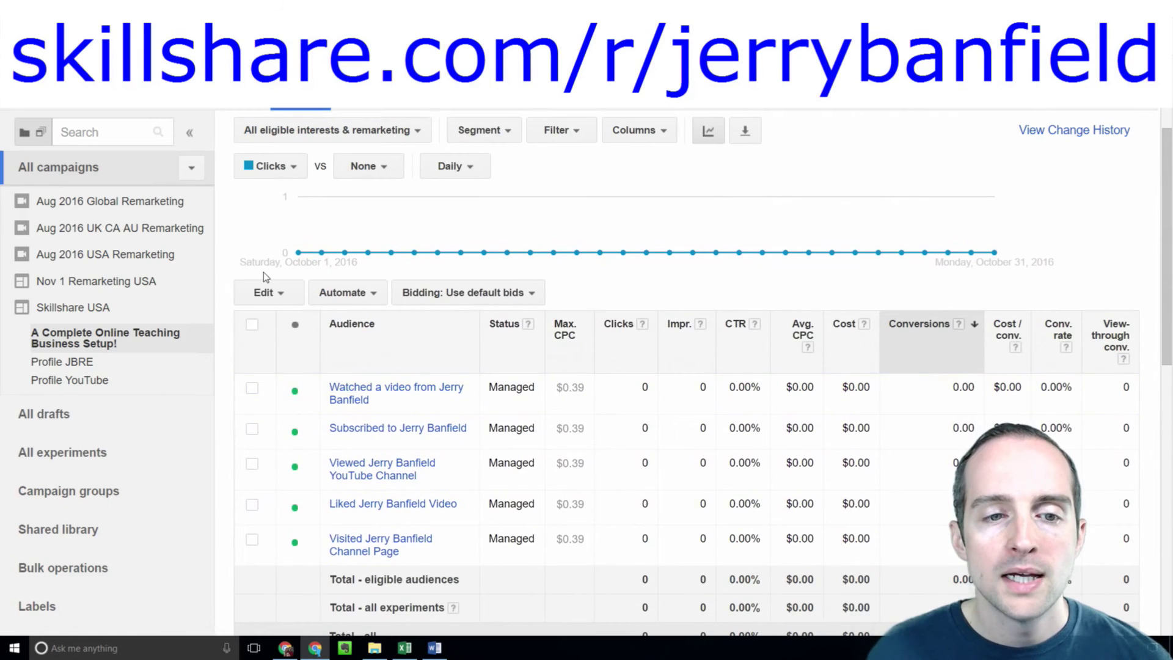
pyautogui.click(264, 292)
pyautogui.scroll(-2, 306, 552)
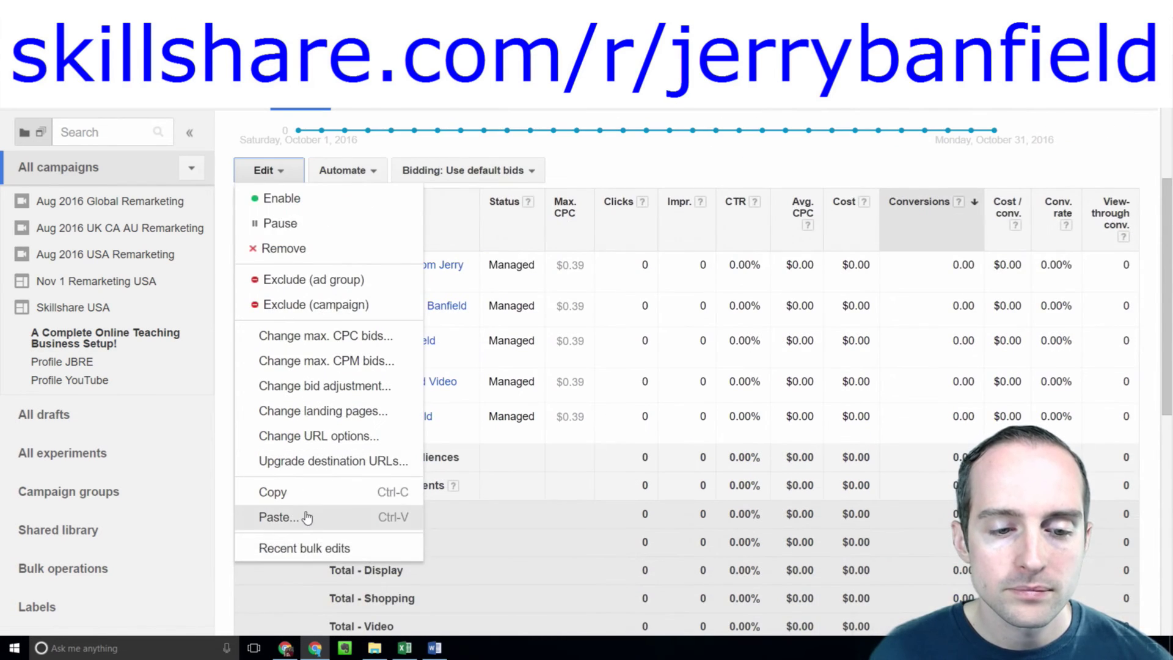
pyautogui.click(308, 516)
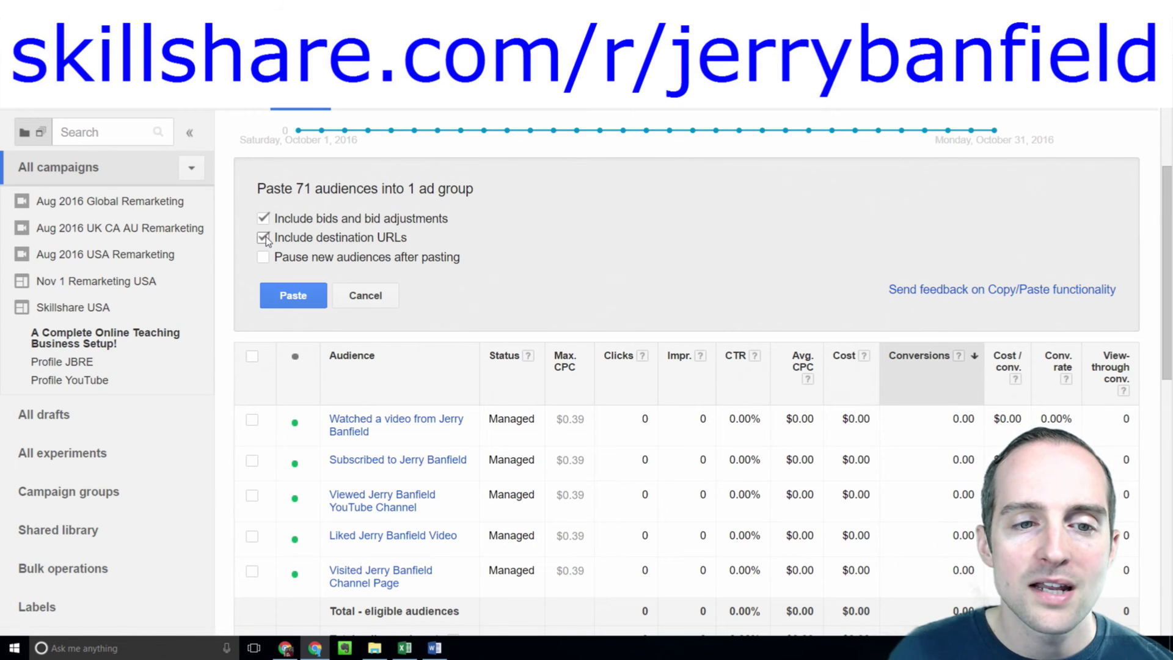
pyautogui.click(365, 295)
pyautogui.click(386, 273)
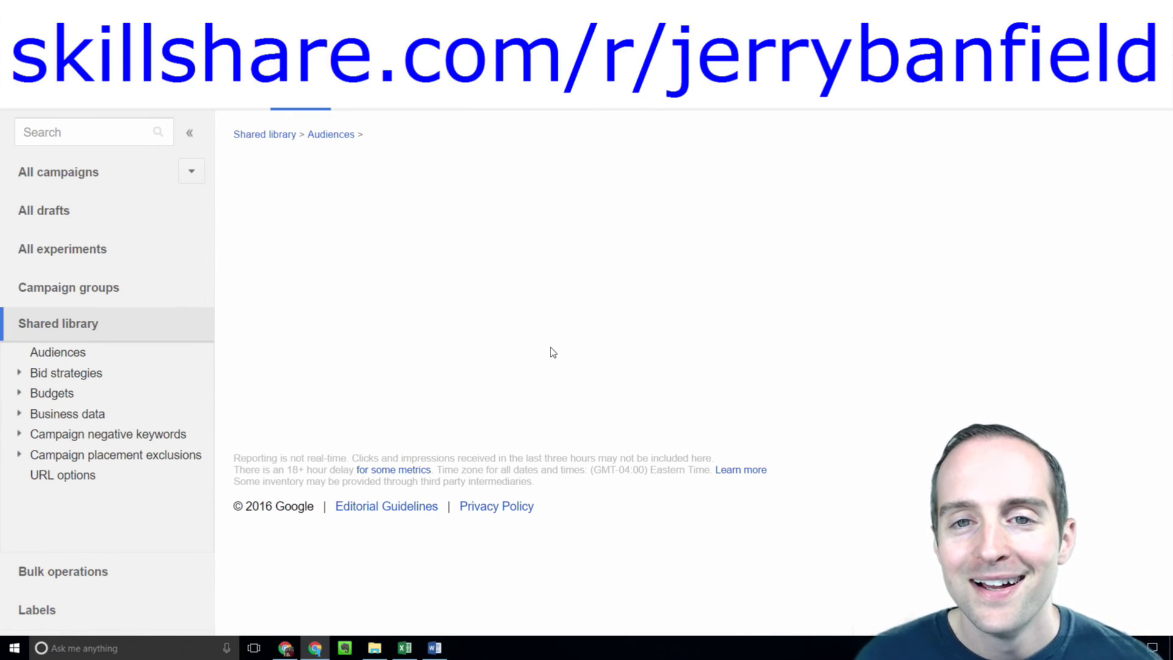
pyautogui.scroll(-7, 552, 353)
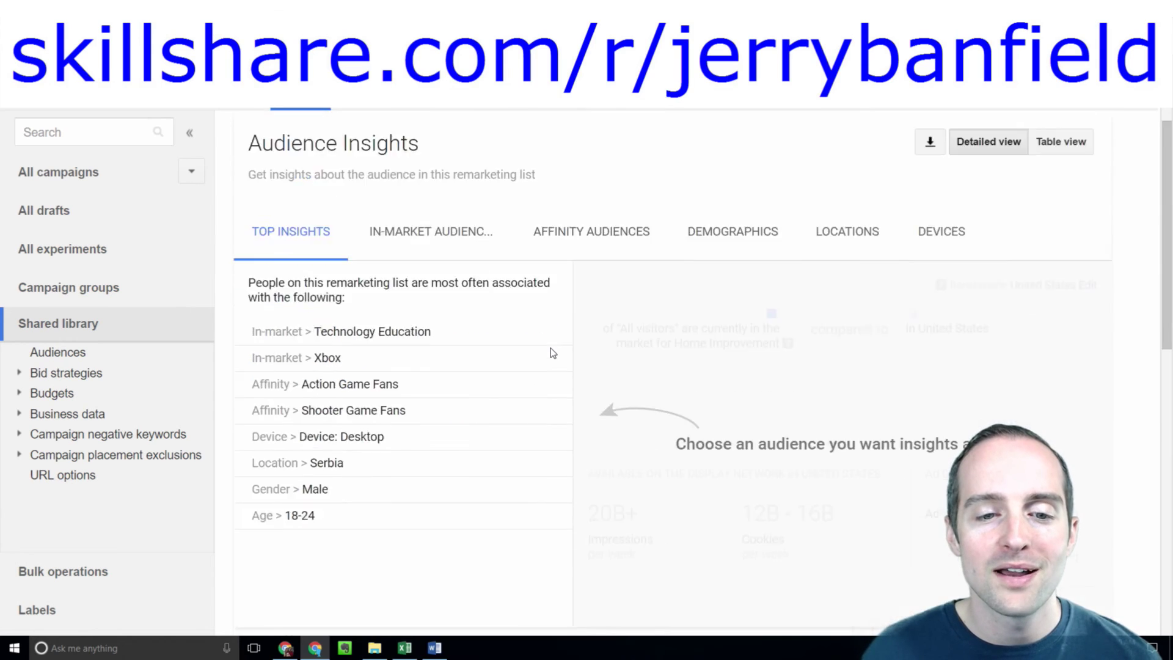
pyautogui.scroll(-10, 551, 347)
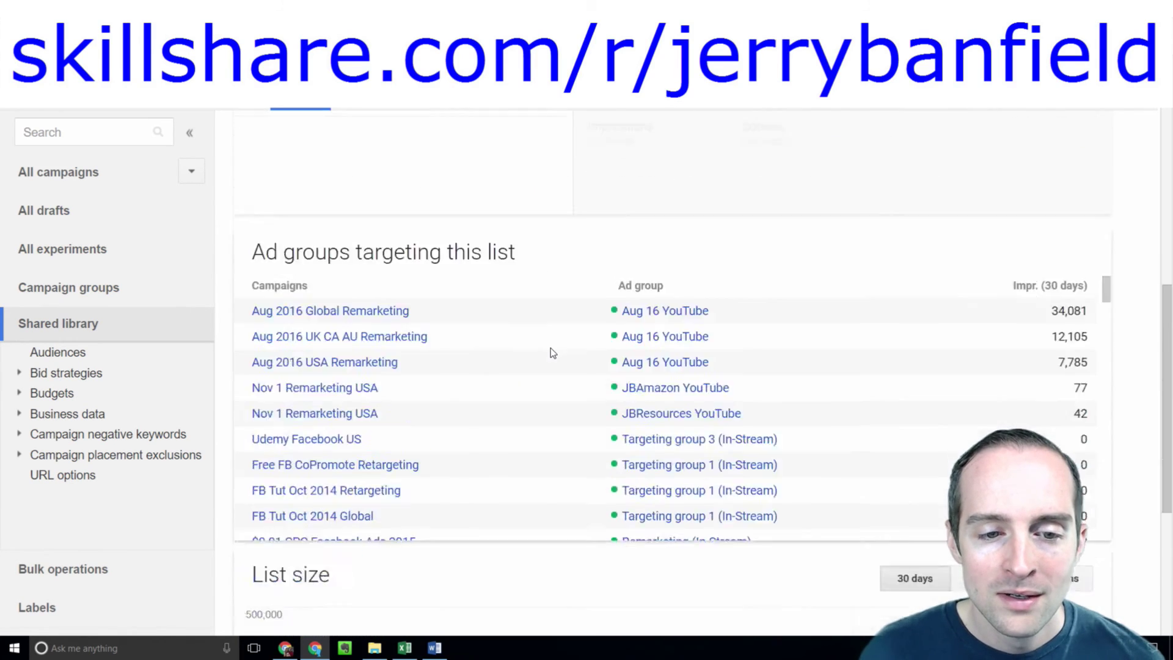
pyautogui.scroll(15, 741, 540)
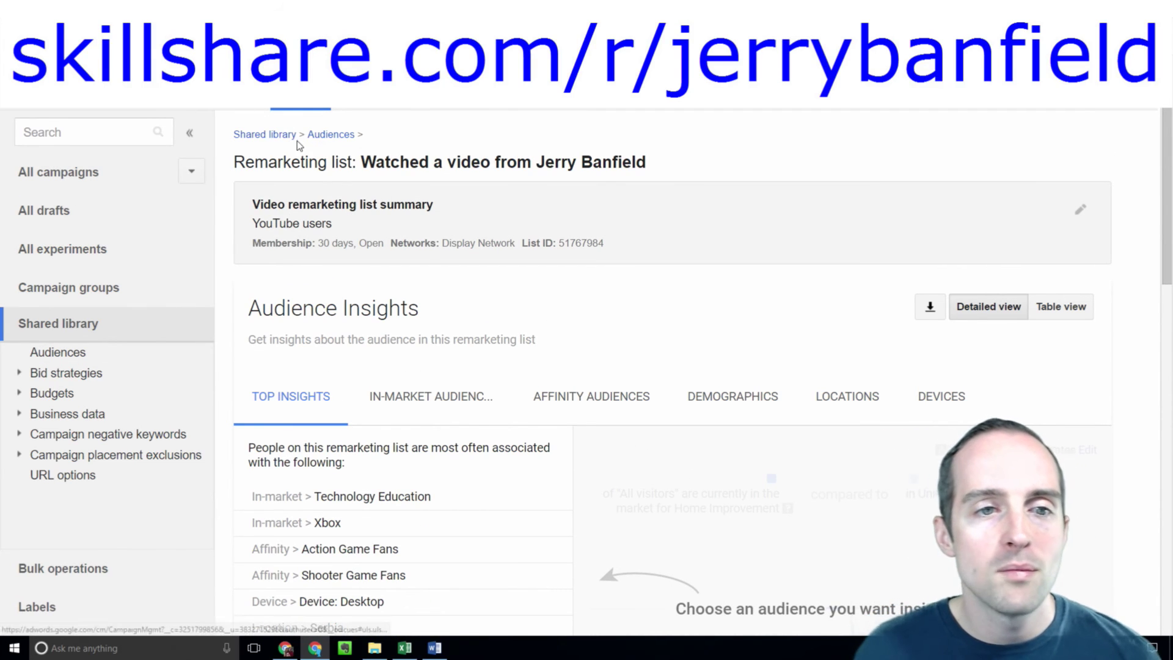
# Step: Paste the 71 Profile JBRE audiences into the new ad group with destination URLs excluded
pyautogui.scroll(-4, 403, 427)
pyautogui.click(348, 620)
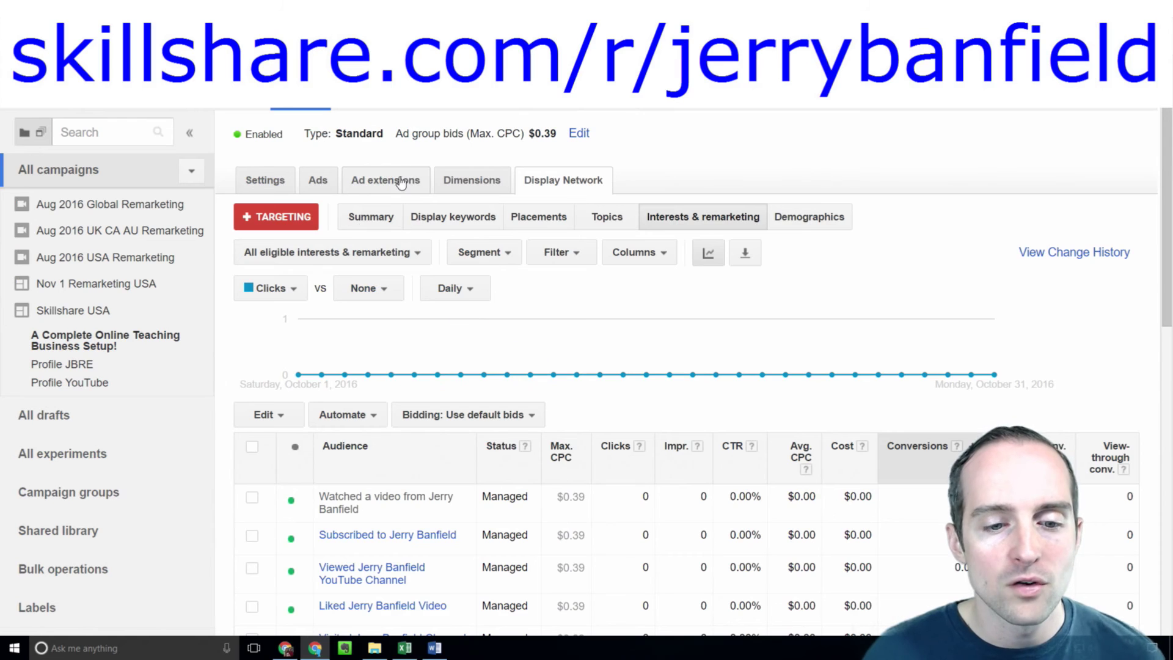
pyautogui.scroll(-2, 356, 385)
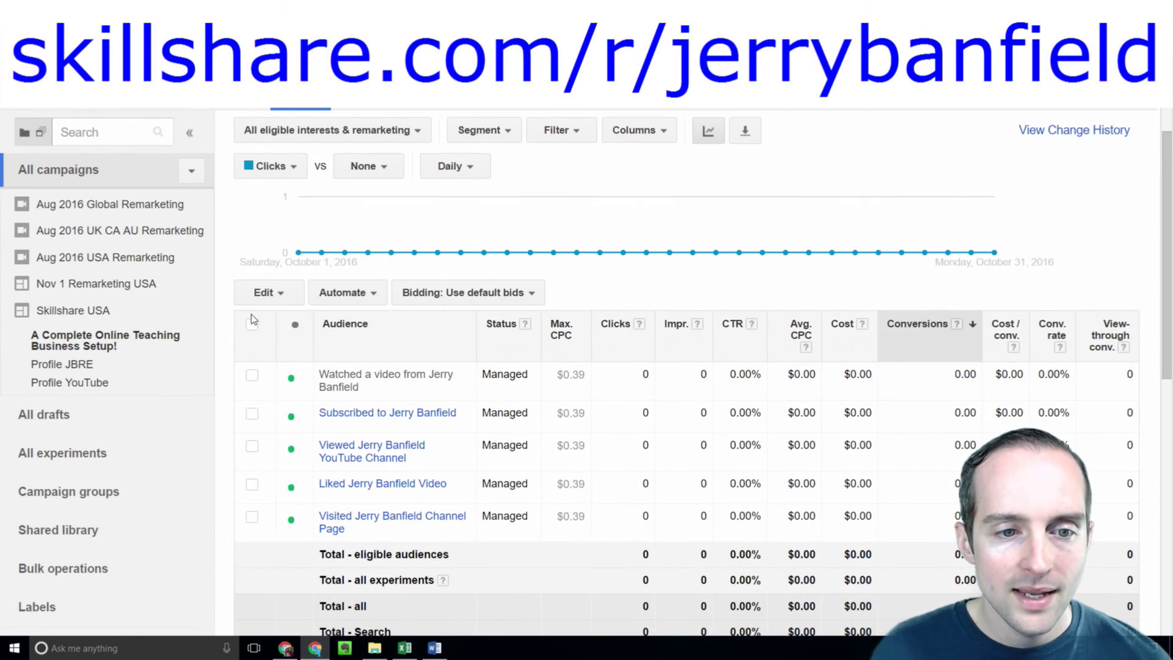
pyautogui.click(266, 294)
pyautogui.scroll(-1, 308, 507)
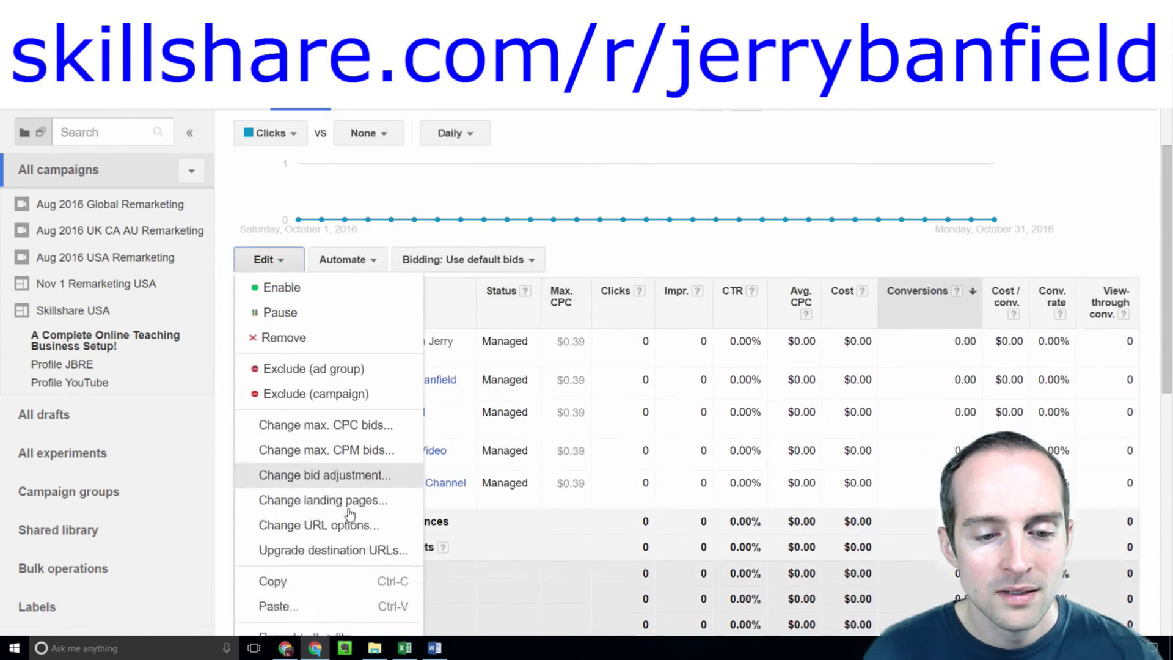
pyautogui.click(292, 579)
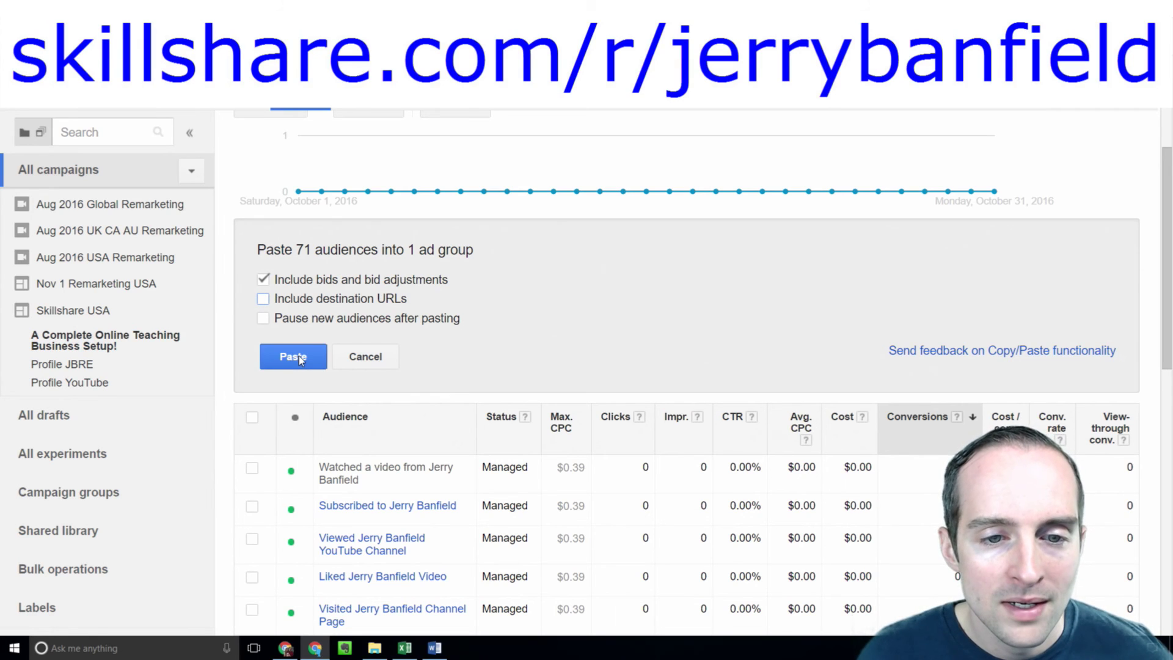
pyautogui.click(298, 355)
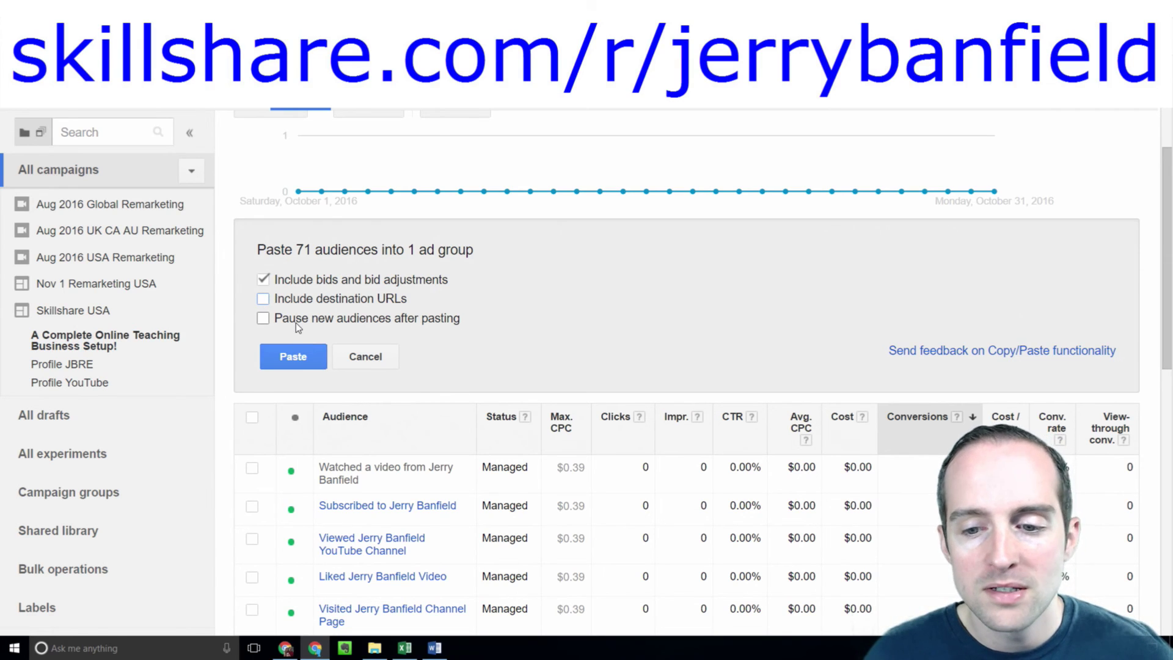
pyautogui.click(322, 358)
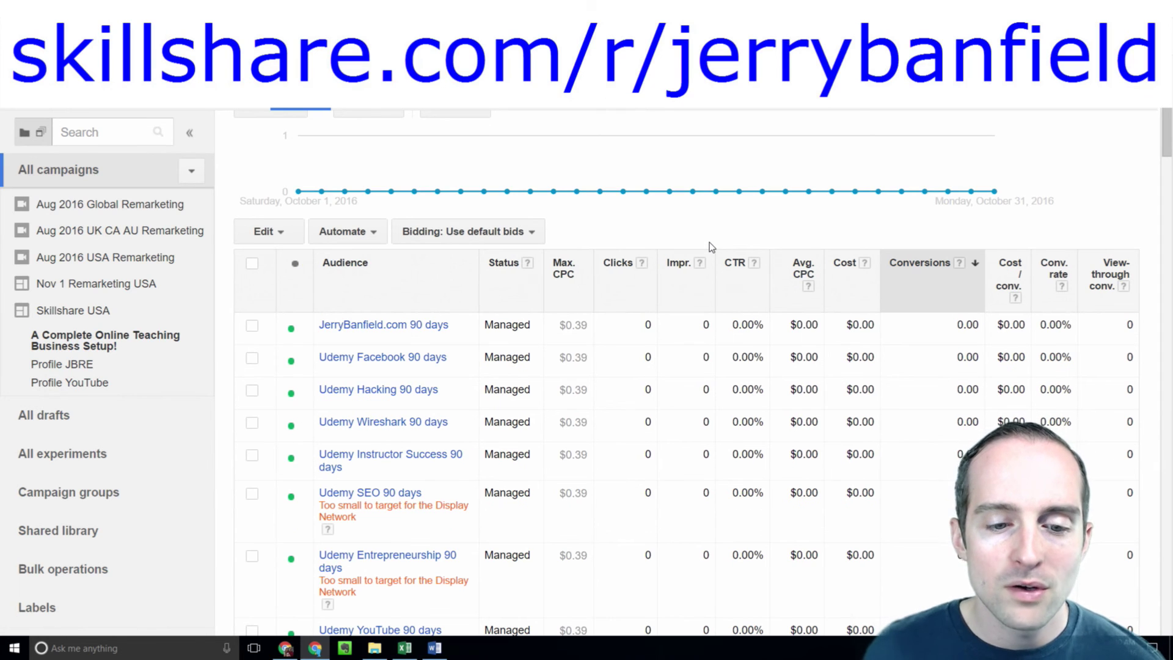
pyautogui.scroll(-10, 640, 350)
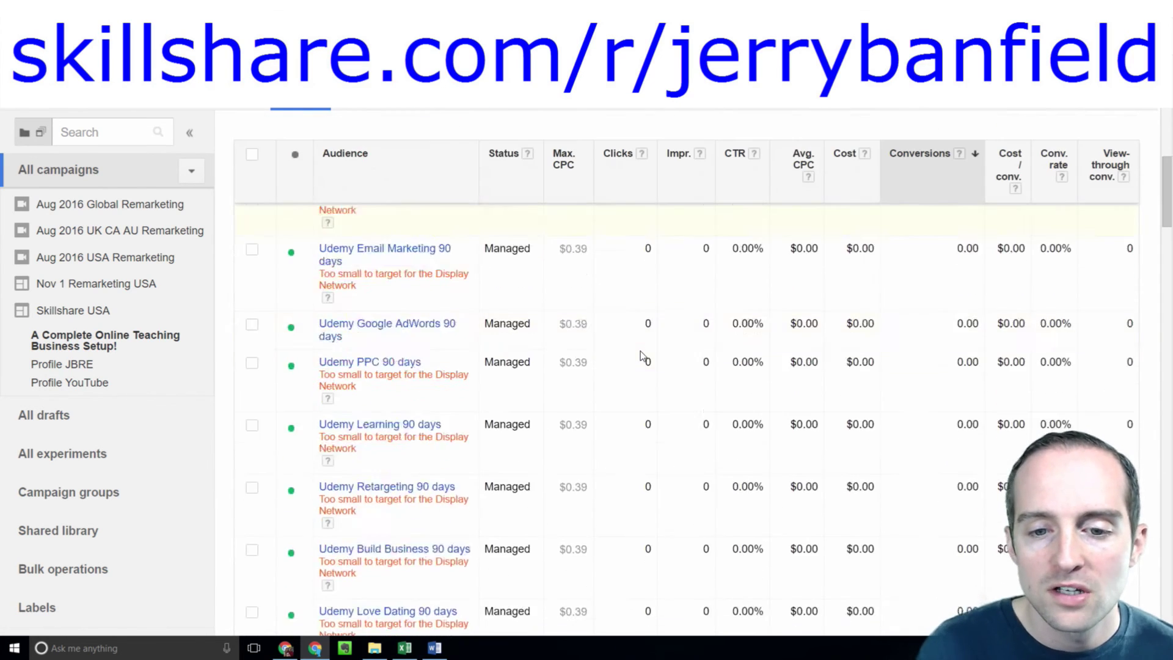
pyautogui.scroll(15, 641, 358)
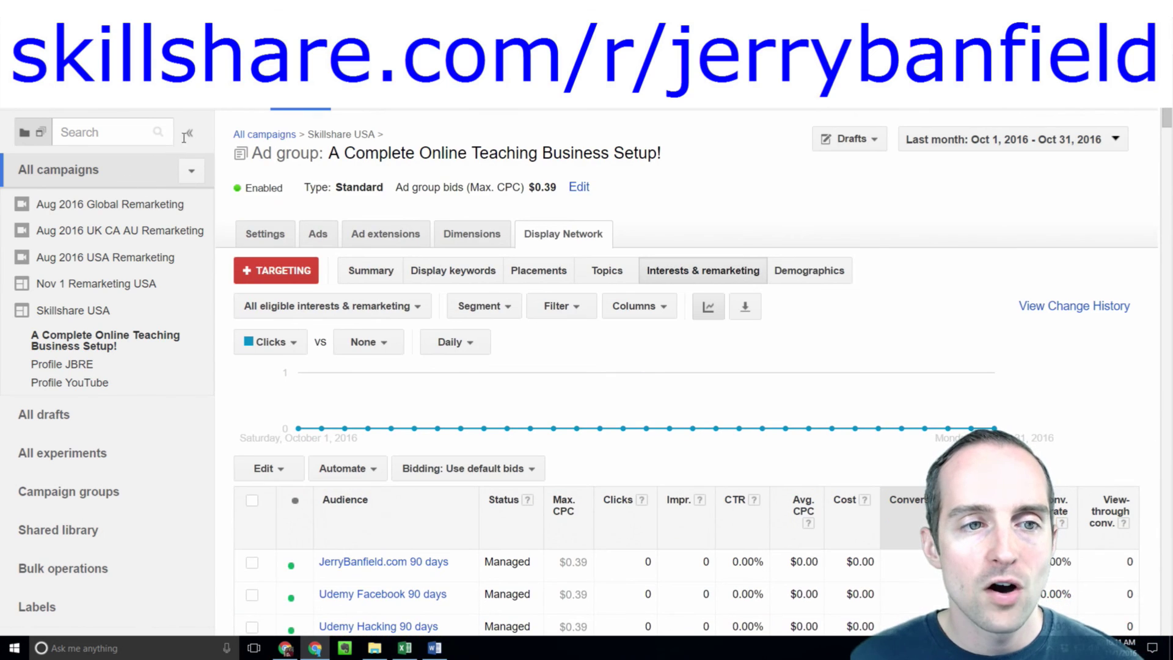
# Step: Collapse the sidebar and list the Skillshare USA campaign's three eligible ad groups at $0.39 max CPC
pyautogui.click(187, 134)
pyautogui.scroll(-4, 616, 339)
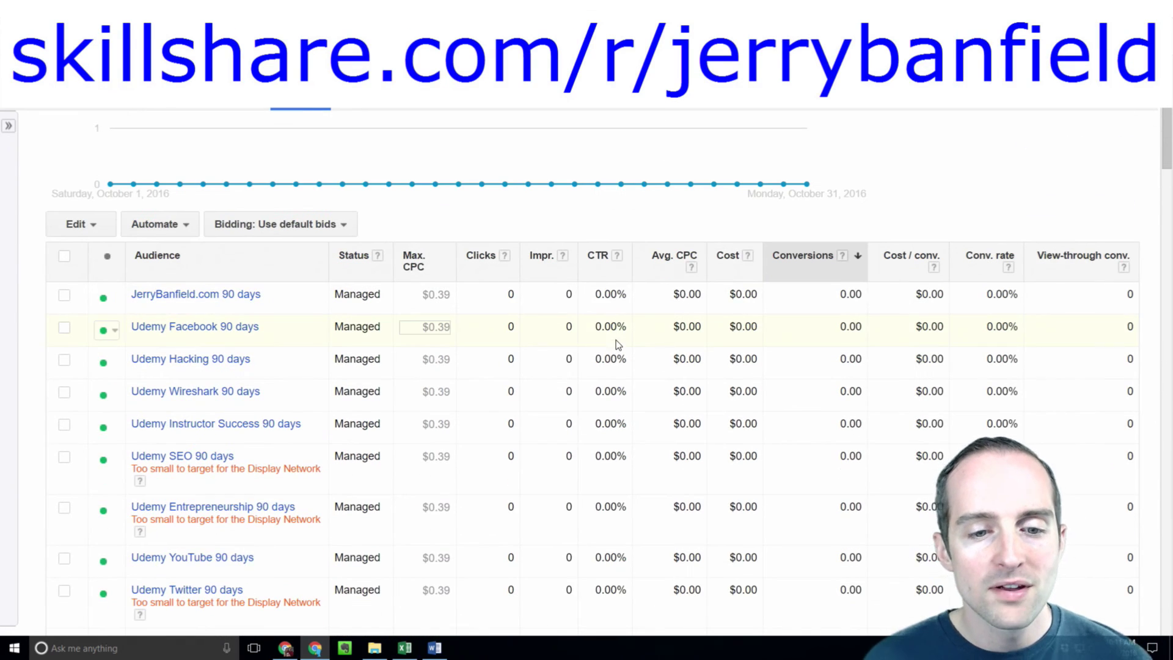
pyautogui.scroll(4, 578, 365)
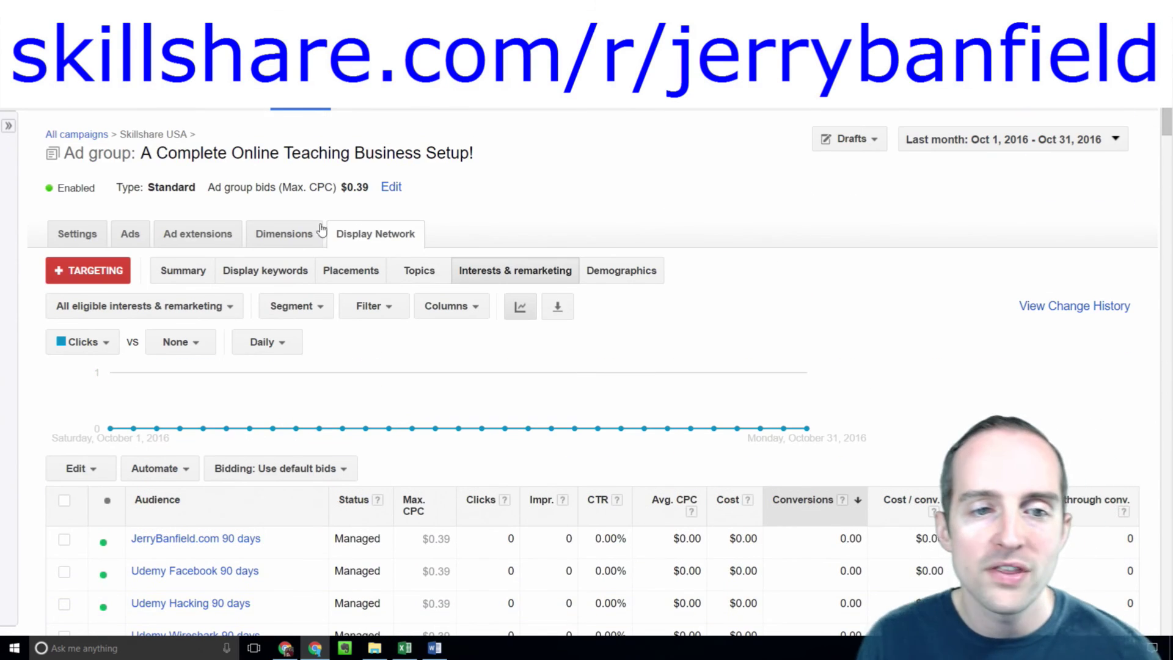
pyautogui.click(180, 135)
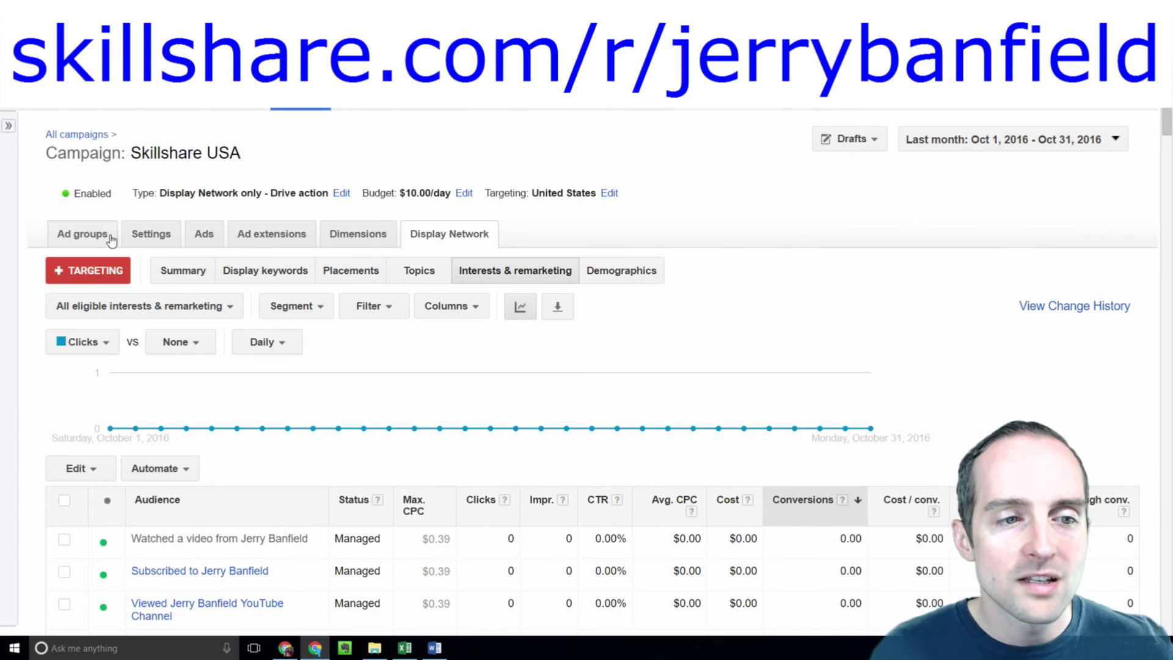
pyautogui.click(91, 233)
pyautogui.scroll(-3, 288, 319)
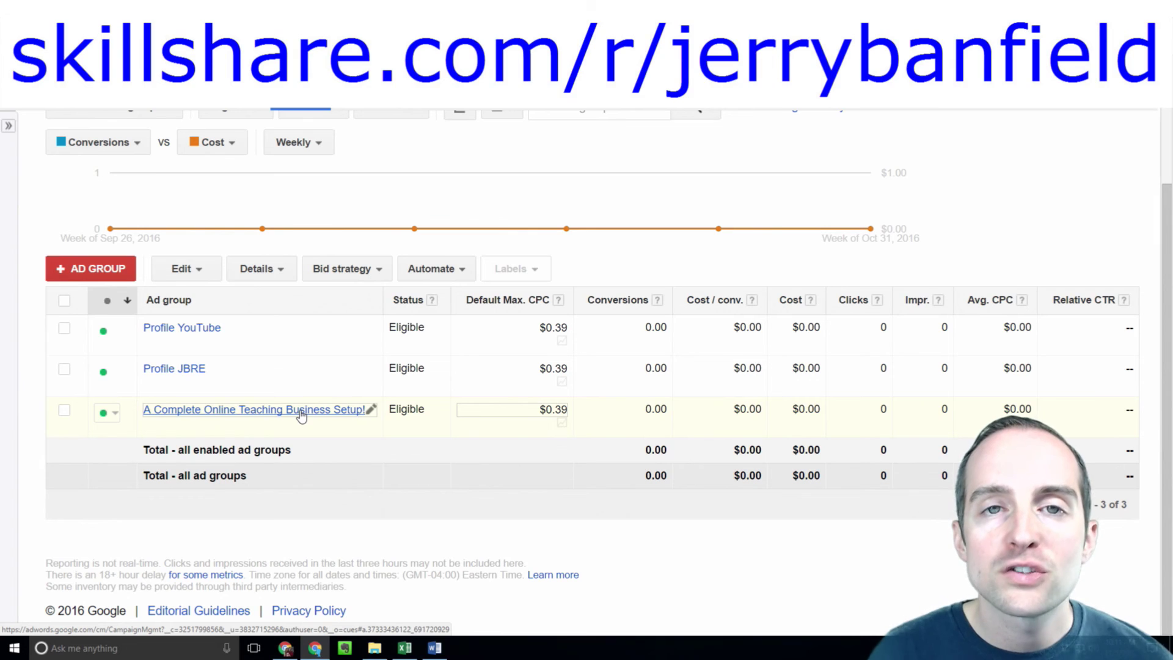
pyautogui.scroll(2, 301, 416)
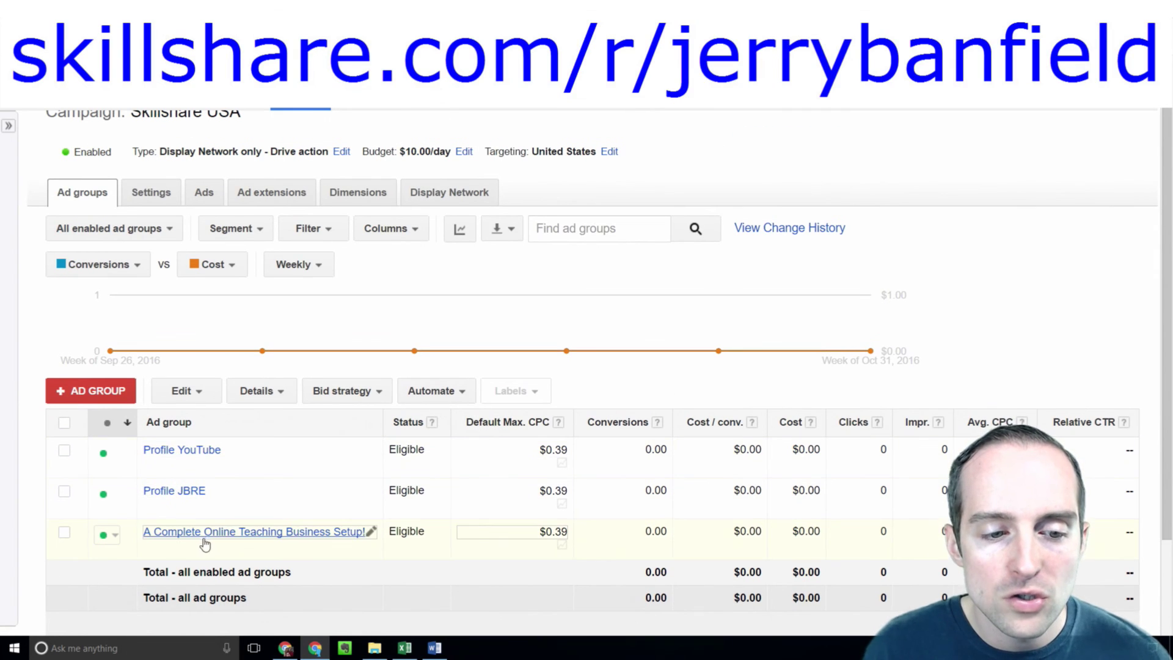
pyautogui.scroll(1, 275, 287)
pyautogui.scroll(-2, 521, 287)
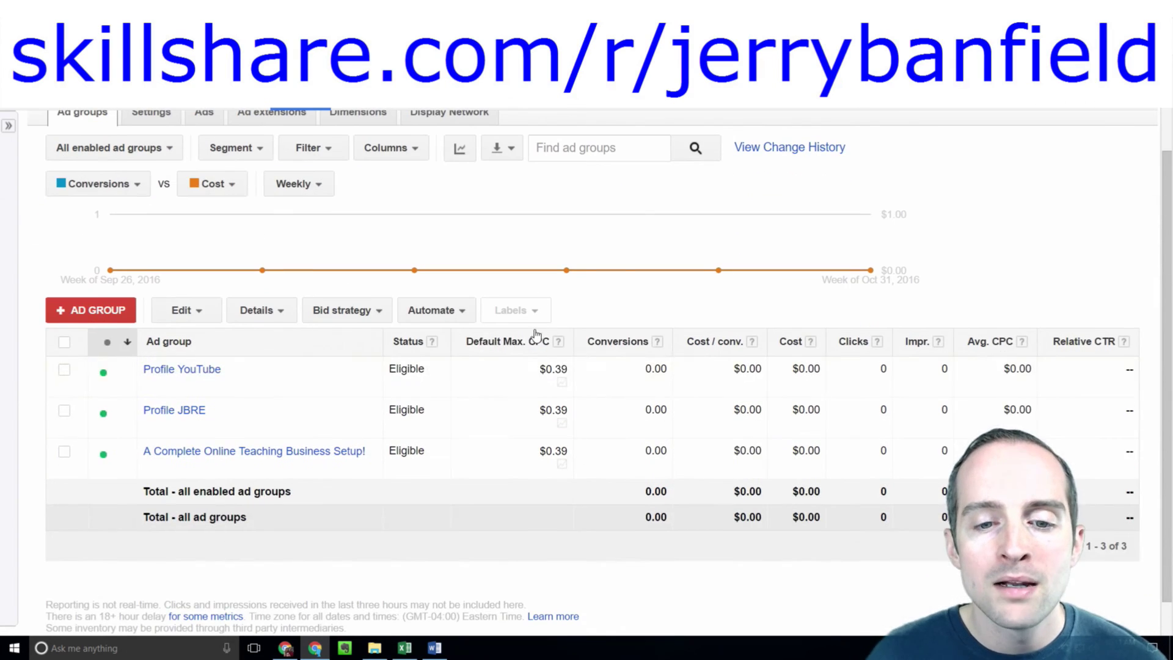